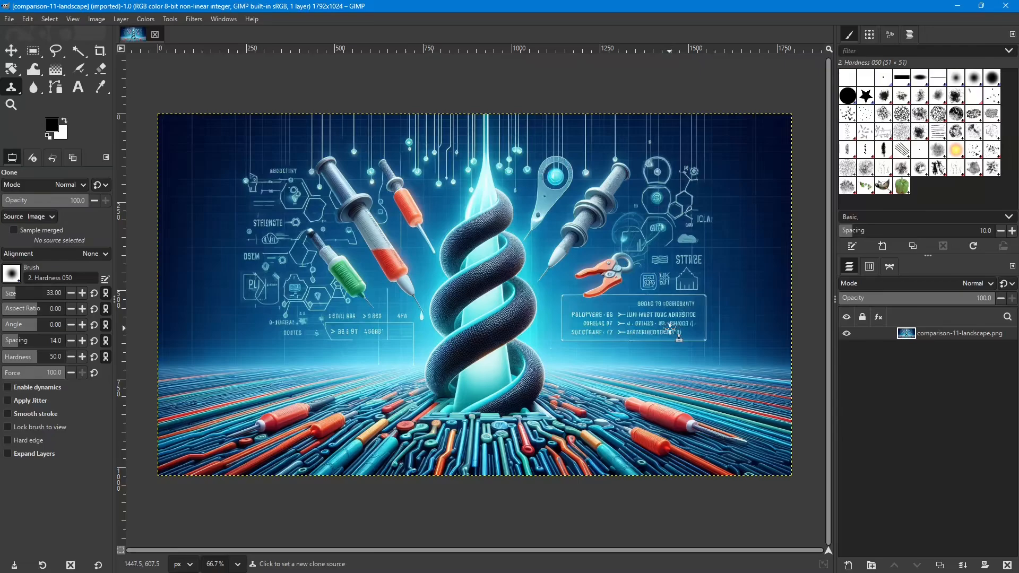
- Start a Free Select outline at the text frame's inner upper-left corner and run it along the upper border to the orange pliers handle
{"action": "scroll", "coordinate": [671, 328], "scroll_direction": "up", "scroll_amount": 3, "text": "ctrl"}
{"action": "scroll", "coordinate": [671, 329], "scroll_direction": "up", "scroll_amount": 1, "text": "ctrl"}
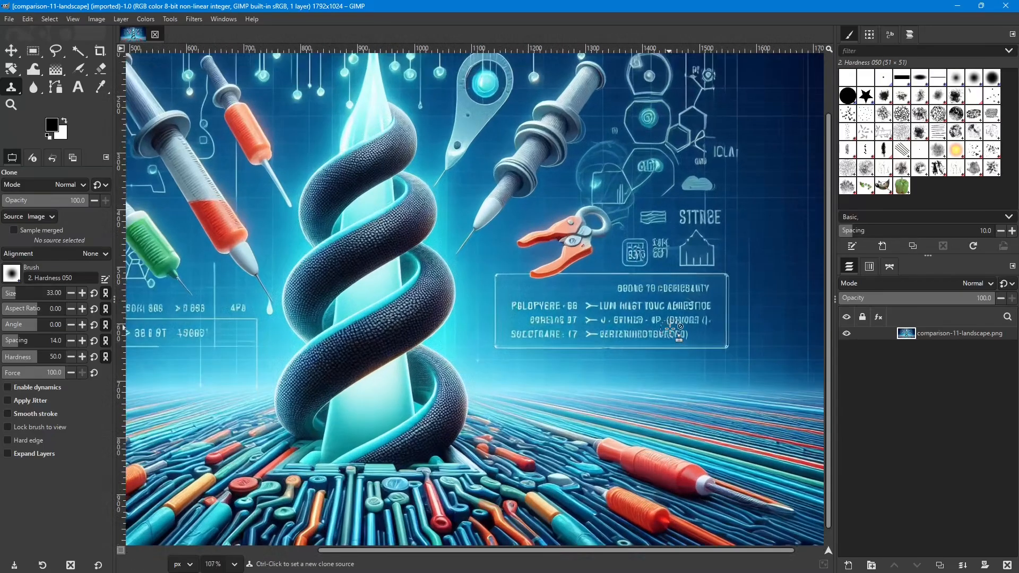
{"action": "mouse_move", "coordinate": [627, 354]}
{"action": "left_mouse_down"}
{"action": "mouse_move", "coordinate": [572, 364]}
{"action": "mouse_move", "coordinate": [575, 373]}
{"action": "mouse_move", "coordinate": [590, 362]}
{"action": "left_mouse_up"}
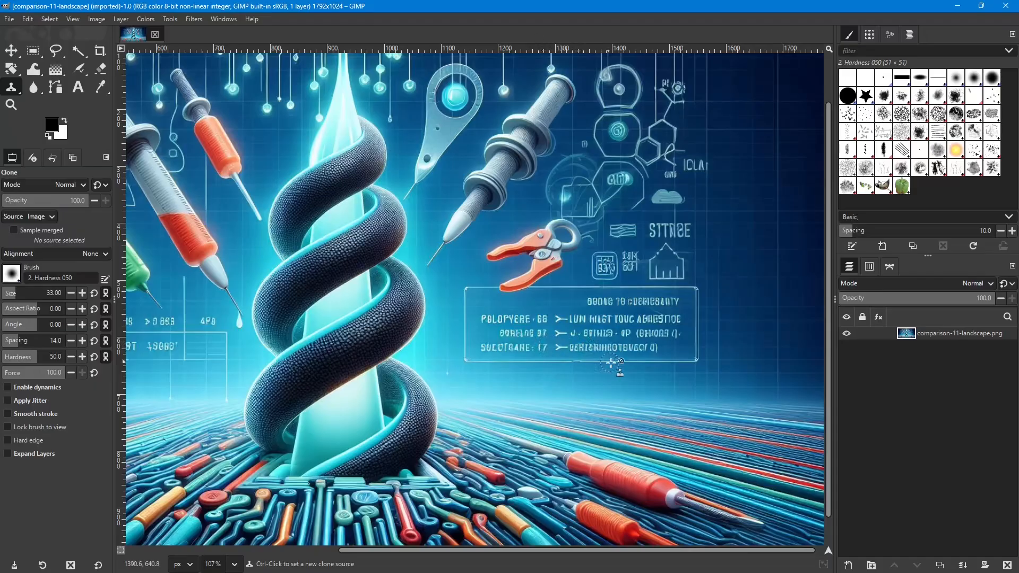
{"action": "scroll", "coordinate": [616, 365], "scroll_direction": "up", "scroll_amount": 2}
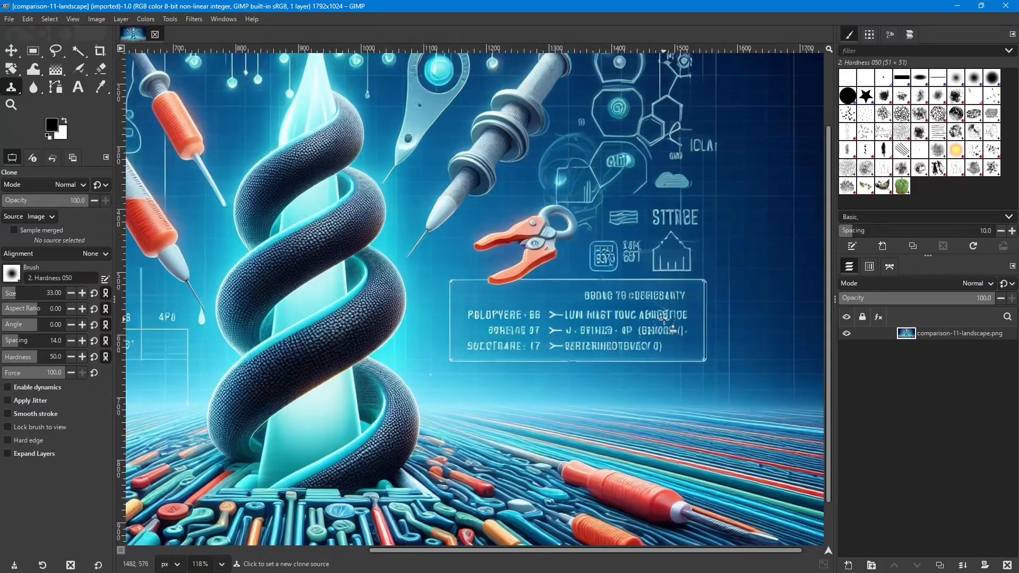
{"action": "scroll", "coordinate": [665, 325], "scroll_direction": "up", "scroll_amount": 3}
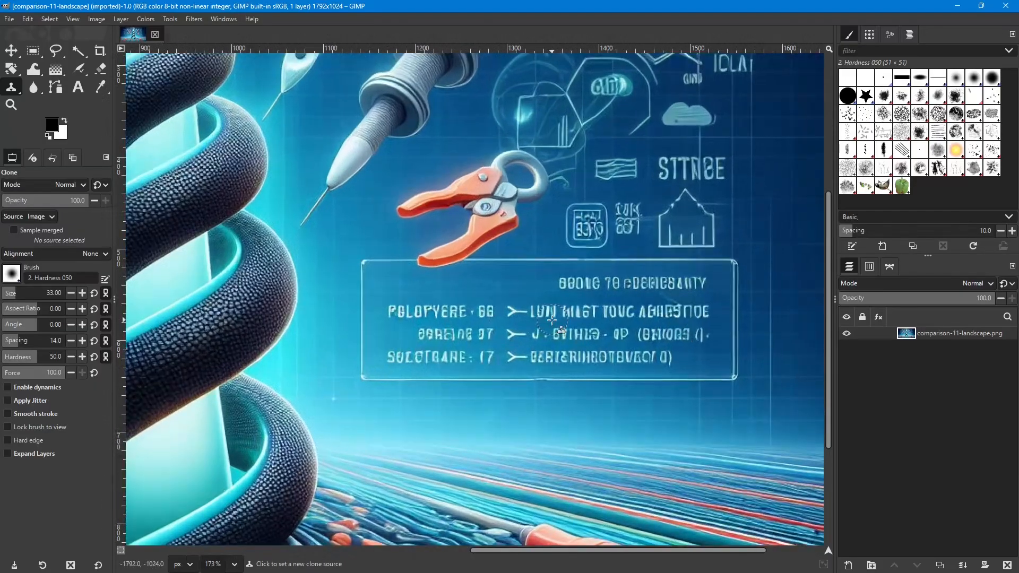
{"action": "scroll", "coordinate": [553, 321], "scroll_direction": "up", "scroll_amount": 4}
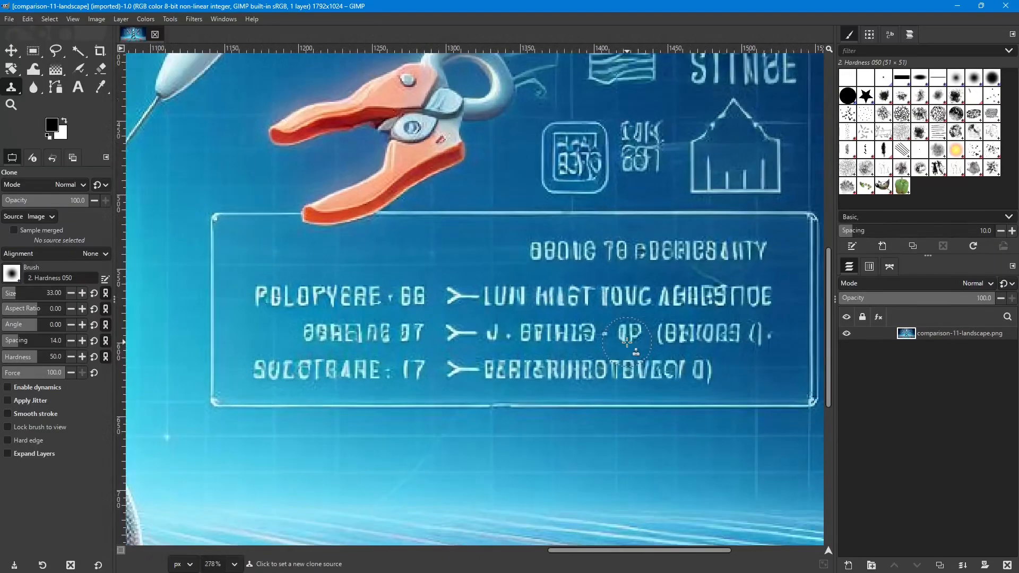
{"action": "left_click_drag", "start_coordinate": [560, 550], "coordinate": [578, 551]}
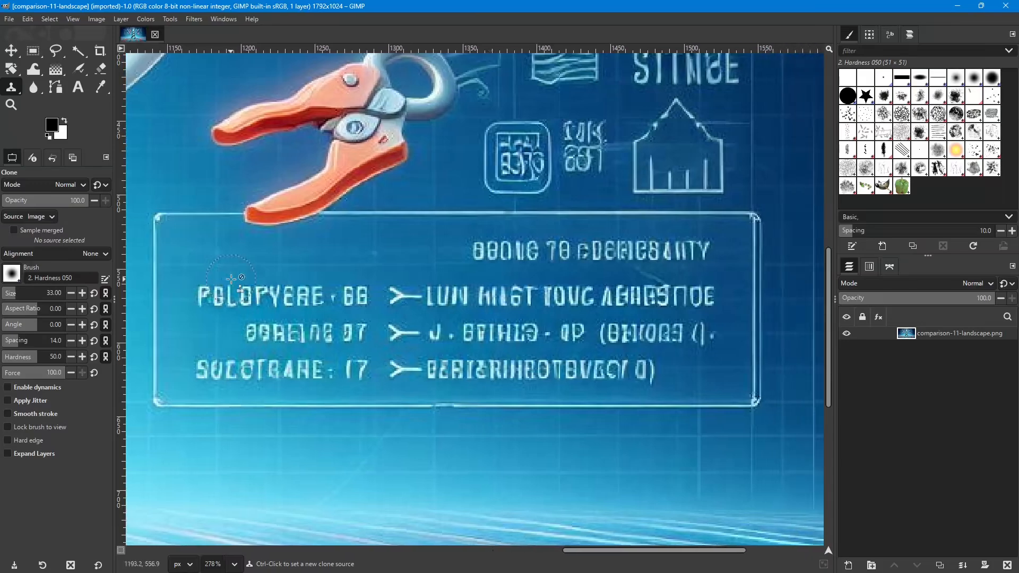
{"action": "left_click", "coordinate": [56, 52]}
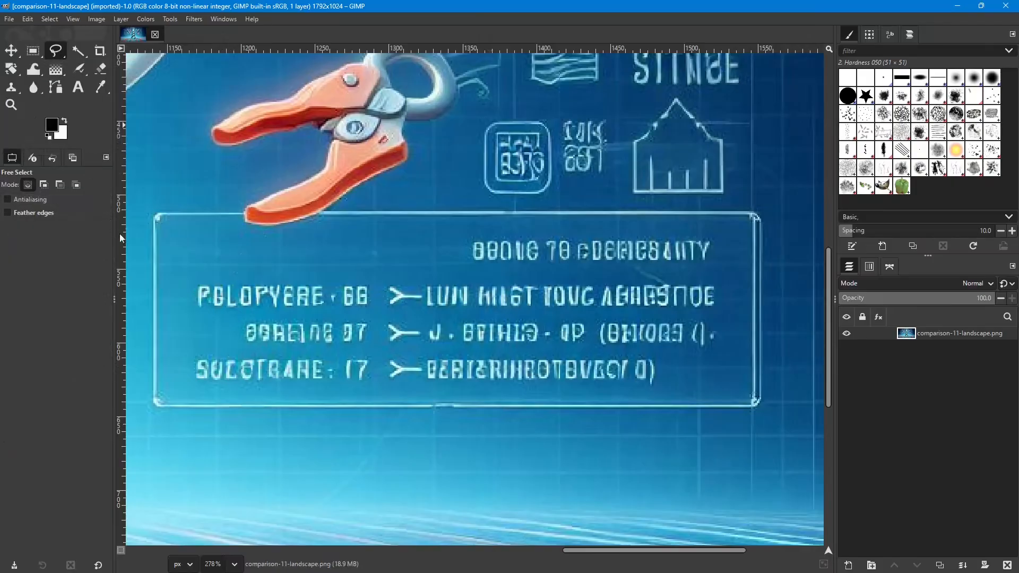
{"action": "scroll", "coordinate": [155, 231], "scroll_direction": "up", "scroll_amount": 1}
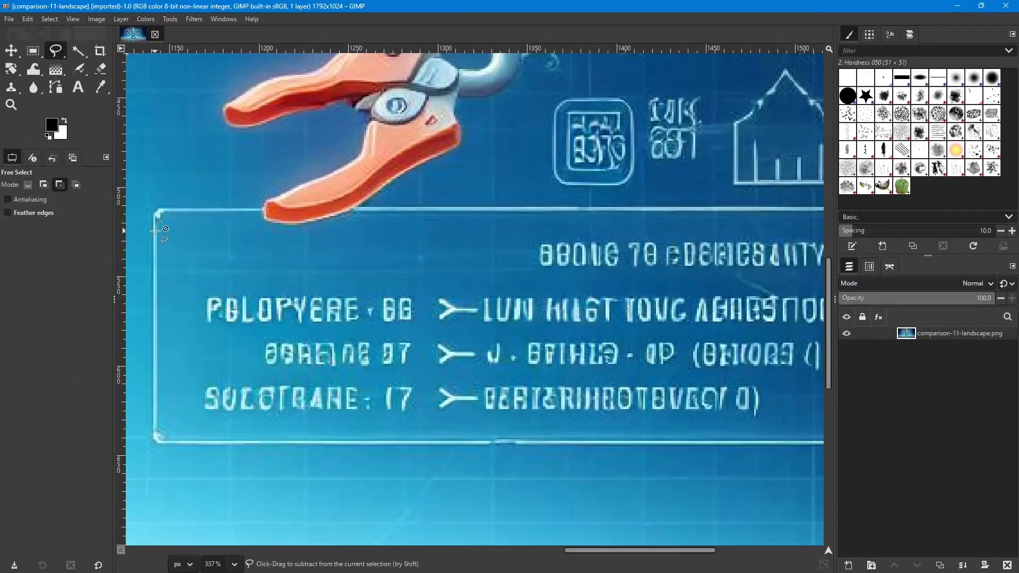
{"action": "scroll", "coordinate": [155, 232], "scroll_direction": "up", "scroll_amount": 2}
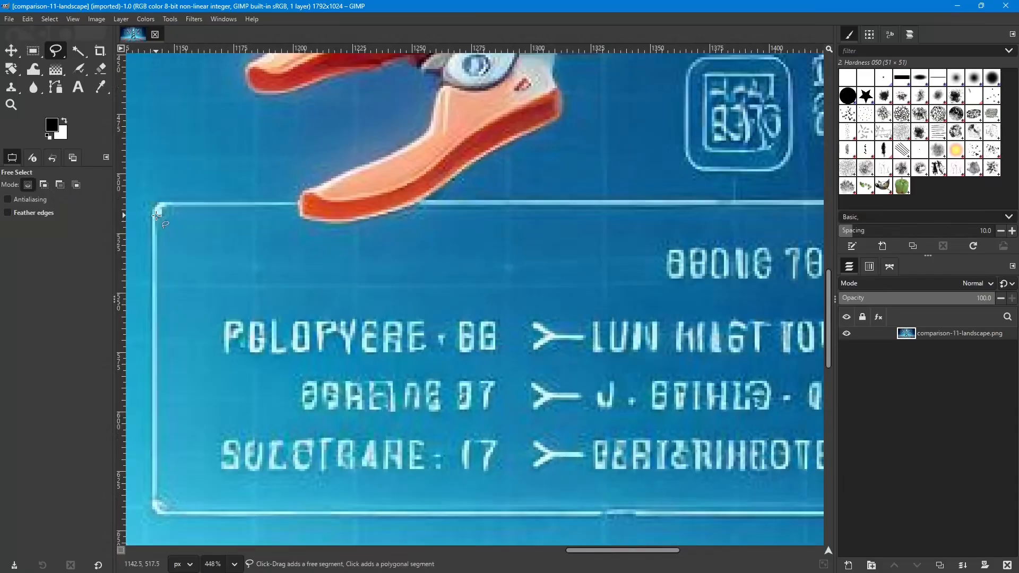
{"action": "scroll", "coordinate": [159, 210], "scroll_direction": "up", "scroll_amount": 3}
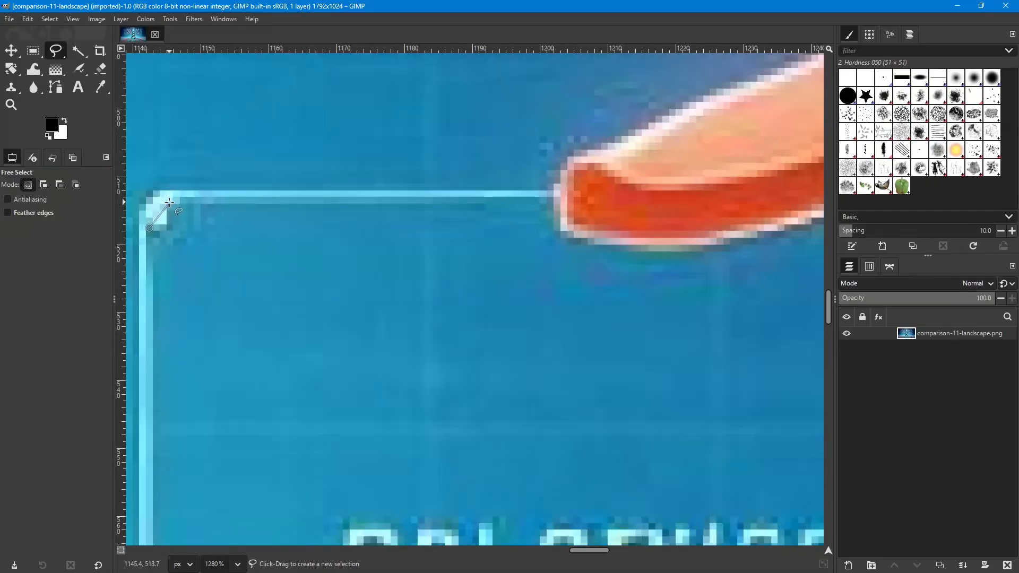
{"action": "left_click", "coordinate": [170, 204]}
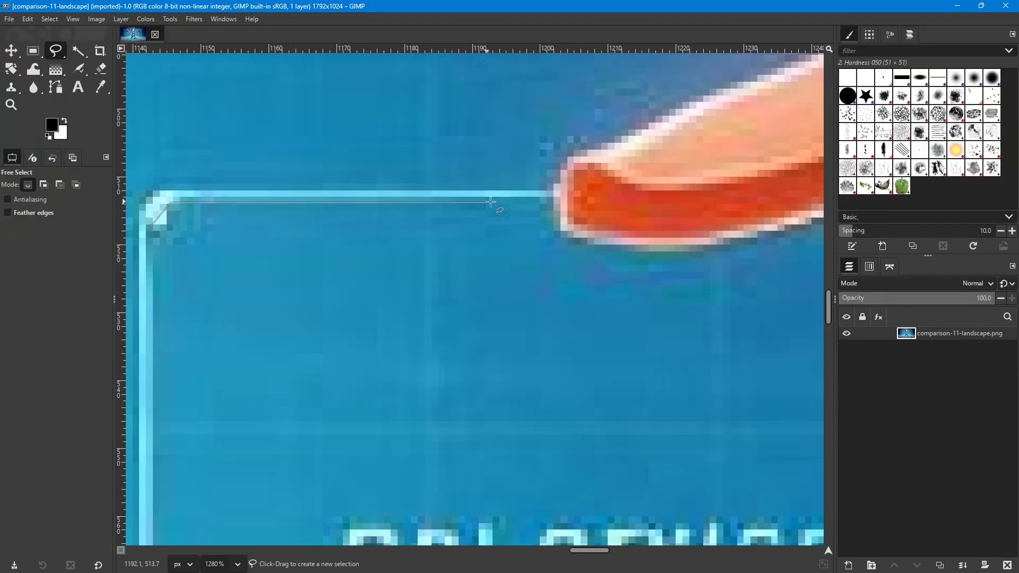
{"action": "left_click", "coordinate": [550, 202]}
- Continue the selection outline around the underside of the orange pliers handle until it meets the frame's upper border again
{"action": "left_click", "coordinate": [558, 227]}
{"action": "left_click", "coordinate": [573, 238]}
{"action": "left_click", "coordinate": [593, 245]}
{"action": "left_click", "coordinate": [637, 248]}
{"action": "left_click", "coordinate": [685, 250]}
{"action": "left_click", "coordinate": [719, 247]}
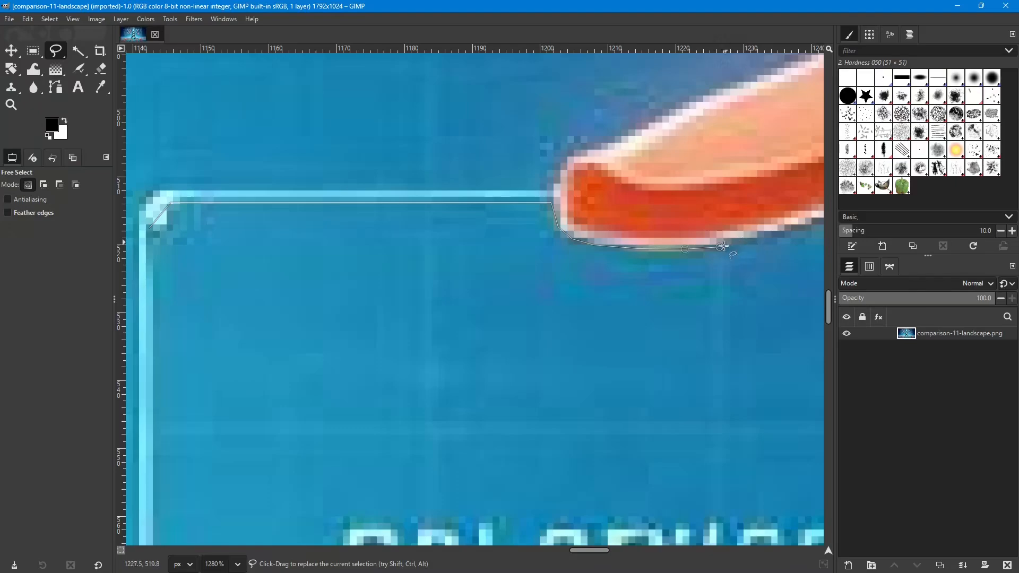
{"action": "left_click", "coordinate": [753, 238]}
{"action": "left_click_drag", "start_coordinate": [738, 242], "coordinate": [390, 298]}
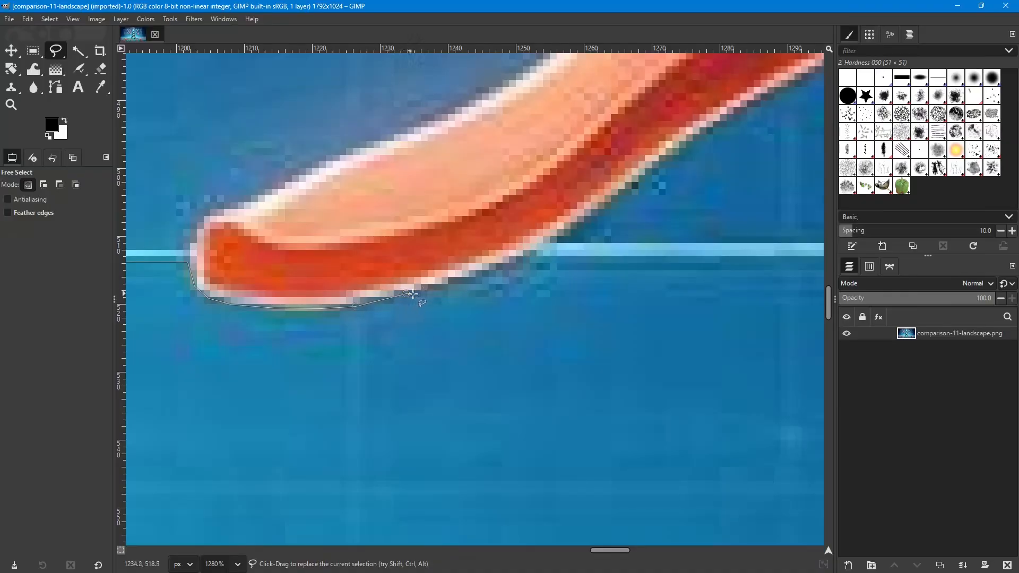
{"action": "left_click", "coordinate": [448, 281]}
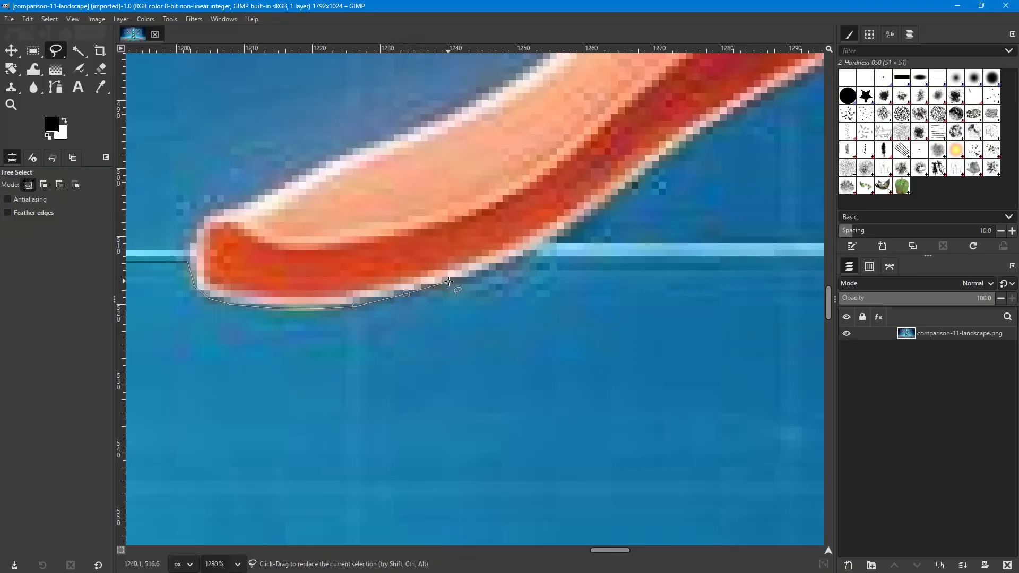
{"action": "left_click", "coordinate": [507, 261]}
{"action": "left_click", "coordinate": [528, 255]}
- Extend the selection outline along the inside of the frame's upper border to its upper-right corner
{"action": "scroll", "coordinate": [529, 256], "scroll_direction": "right", "scroll_amount": 5}
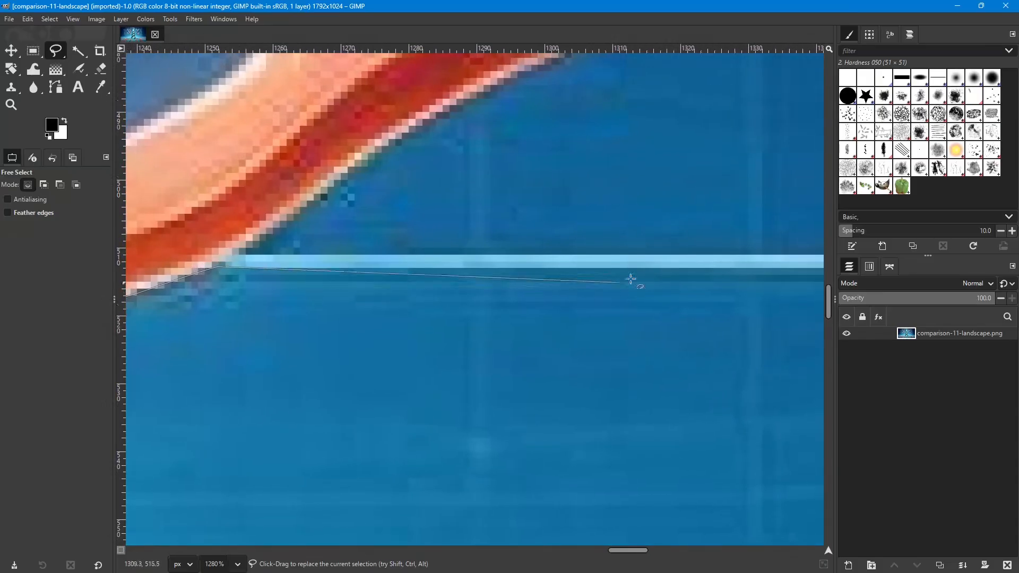
{"action": "scroll", "coordinate": [660, 267], "scroll_direction": "right", "scroll_amount": 8}
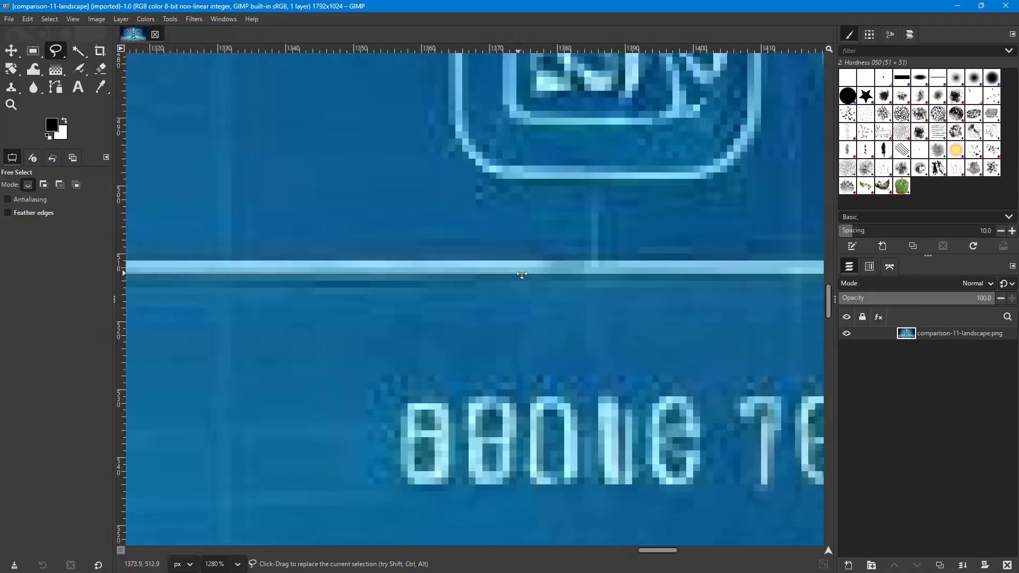
{"action": "scroll", "coordinate": [503, 288], "scroll_direction": "right", "scroll_amount": 4}
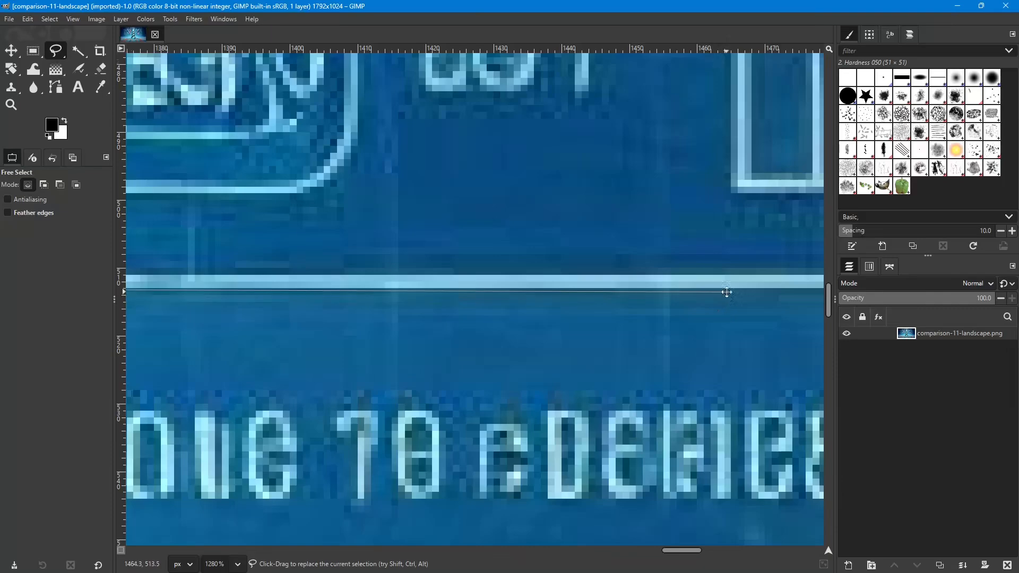
{"action": "scroll", "coordinate": [725, 293], "scroll_direction": "right", "scroll_amount": 3}
{"action": "scroll", "coordinate": [441, 290], "scroll_direction": "right", "scroll_amount": 5}
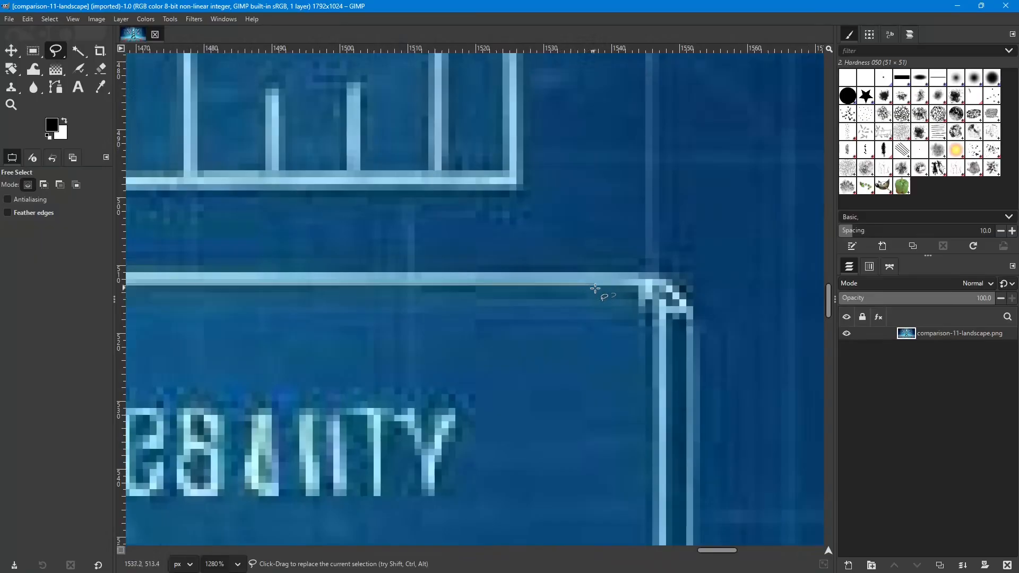
{"action": "left_click", "coordinate": [637, 285]}
- Carry the selection outline down the inside of the frame's right border to the lower-right corner
{"action": "scroll", "coordinate": [660, 311], "scroll_direction": "down", "scroll_amount": 10}
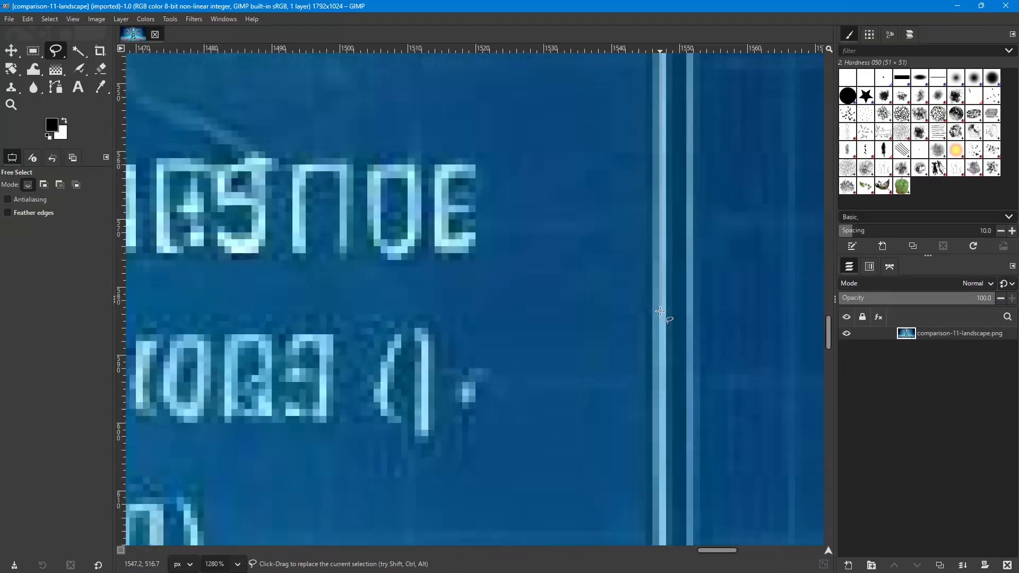
{"action": "scroll", "coordinate": [660, 311], "scroll_direction": "down", "scroll_amount": 10}
{"action": "scroll", "coordinate": [658, 312], "scroll_direction": "down", "scroll_amount": 1}
{"action": "scroll", "coordinate": [658, 312], "scroll_direction": "down", "scroll_amount": 1}
{"action": "scroll", "coordinate": [658, 312], "scroll_direction": "up", "scroll_amount": 1}
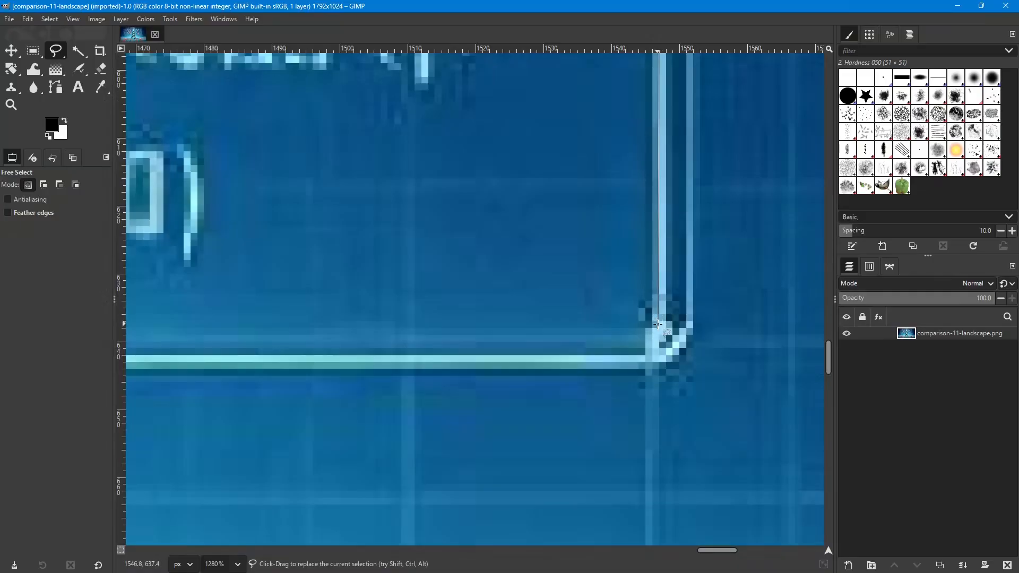
{"action": "left_click", "coordinate": [658, 325]}
- Run the selection outline along the inside of the frame's lower border to the lower-left corner
{"action": "scroll", "coordinate": [646, 354], "scroll_direction": "left", "scroll_amount": 8}
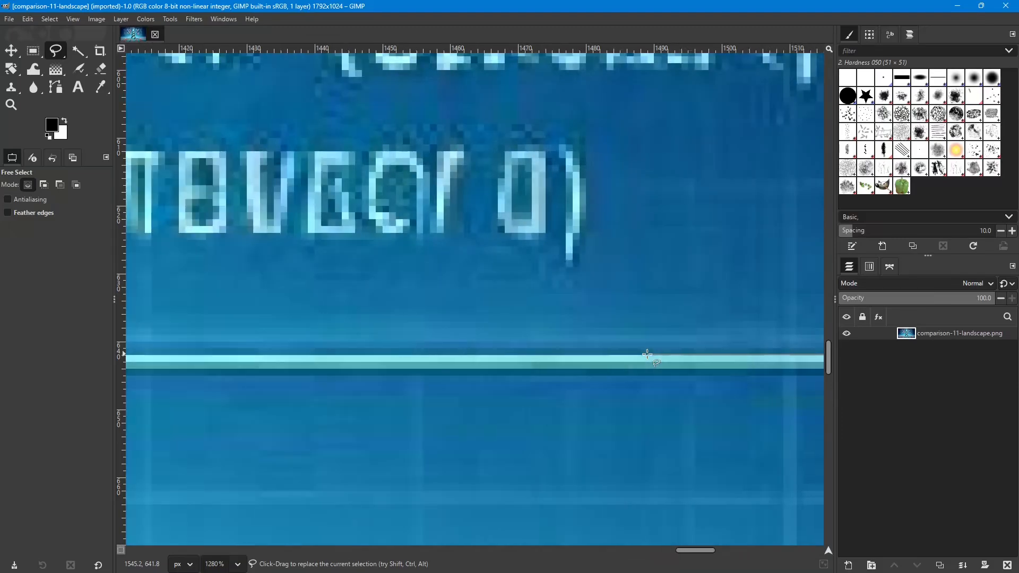
{"action": "scroll", "coordinate": [646, 354], "scroll_direction": "left", "scroll_amount": 20}
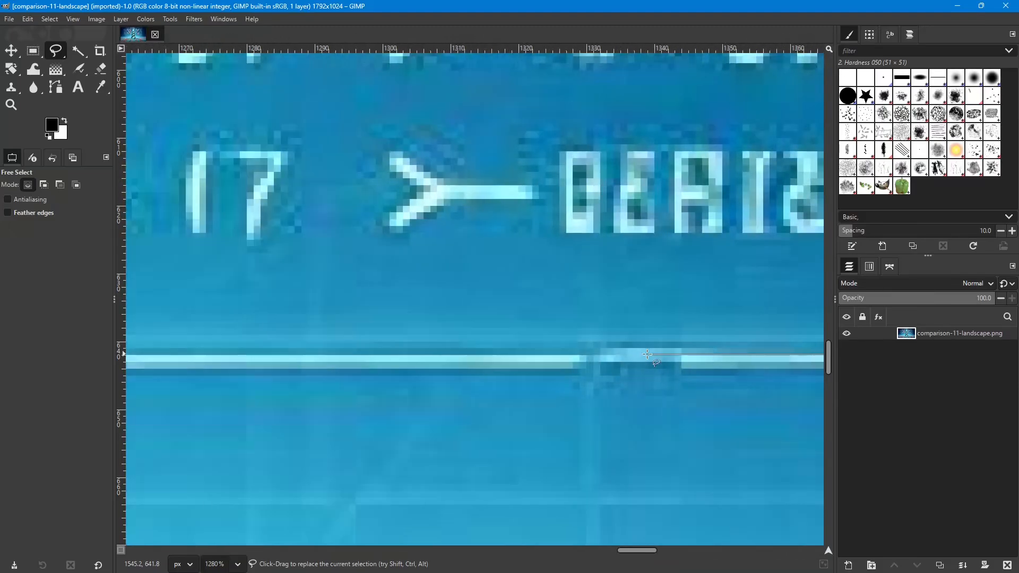
{"action": "scroll", "coordinate": [646, 354], "scroll_direction": "left", "scroll_amount": 20}
{"action": "scroll", "coordinate": [649, 354], "scroll_direction": "left", "scroll_amount": 3}
{"action": "scroll", "coordinate": [648, 354], "scroll_direction": "right", "scroll_amount": 2}
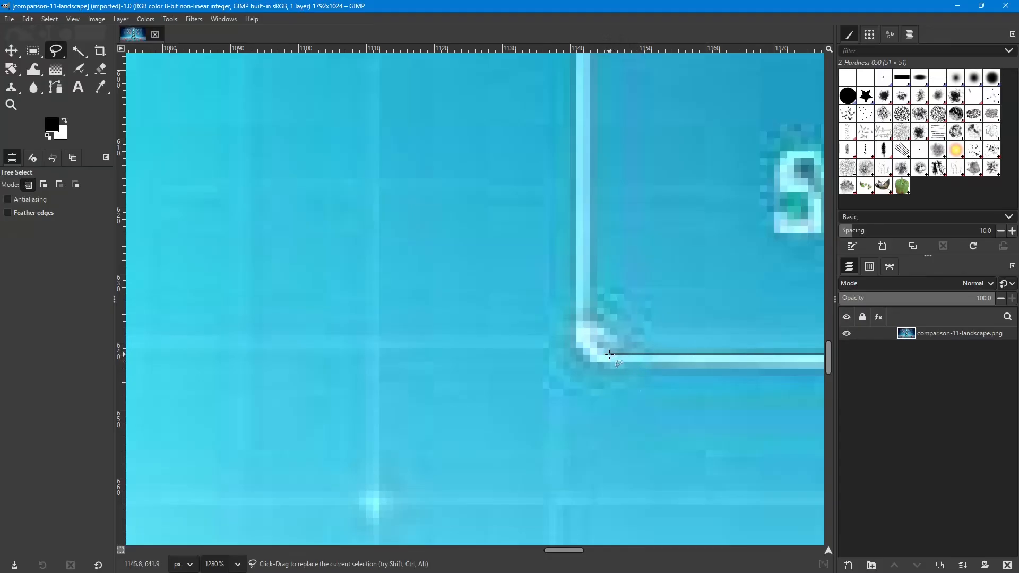
{"action": "left_click", "coordinate": [608, 353]}
- Bring the selection outline around the lower-left corner, up the frame's left border, and close it at the starting point
{"action": "left_click", "coordinate": [589, 326]}
{"action": "scroll", "coordinate": [595, 326], "scroll_direction": "up", "scroll_amount": 10}
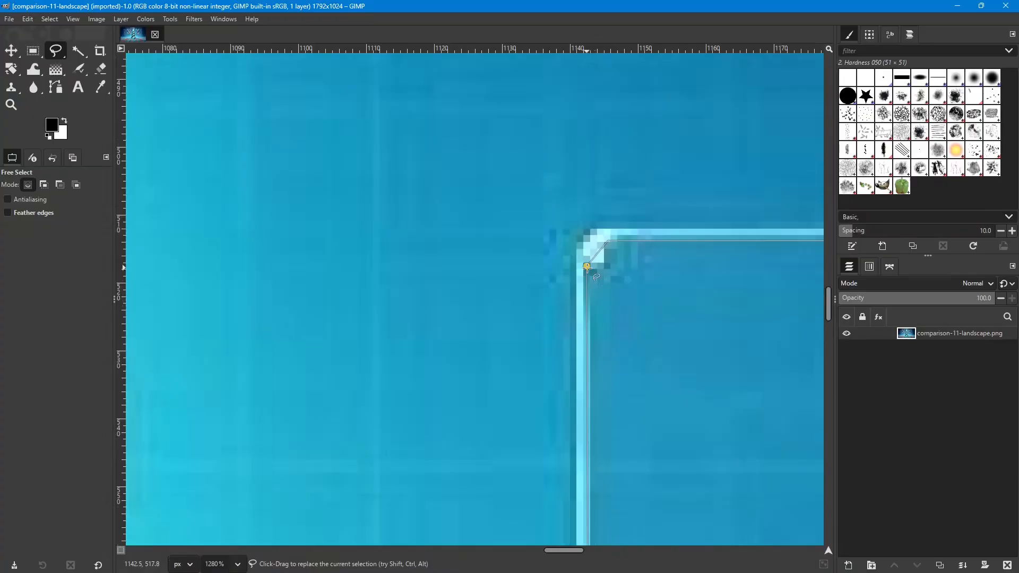
{"action": "left_click", "coordinate": [587, 267]}
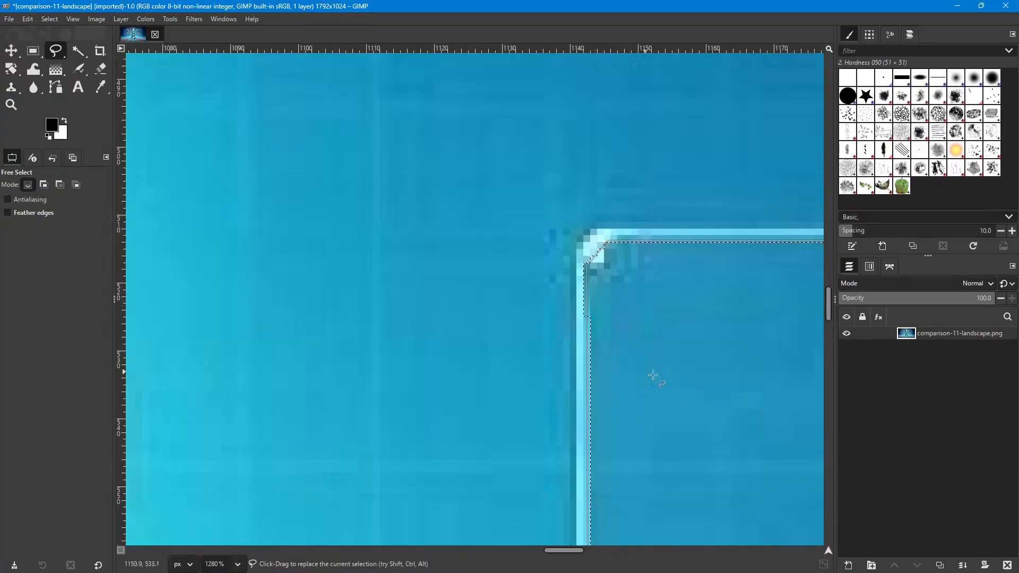
- Examine the selection around the framed text panel and the blue grid background beside and below it
{"action": "scroll", "coordinate": [666, 378], "scroll_direction": "down", "scroll_amount": 5}
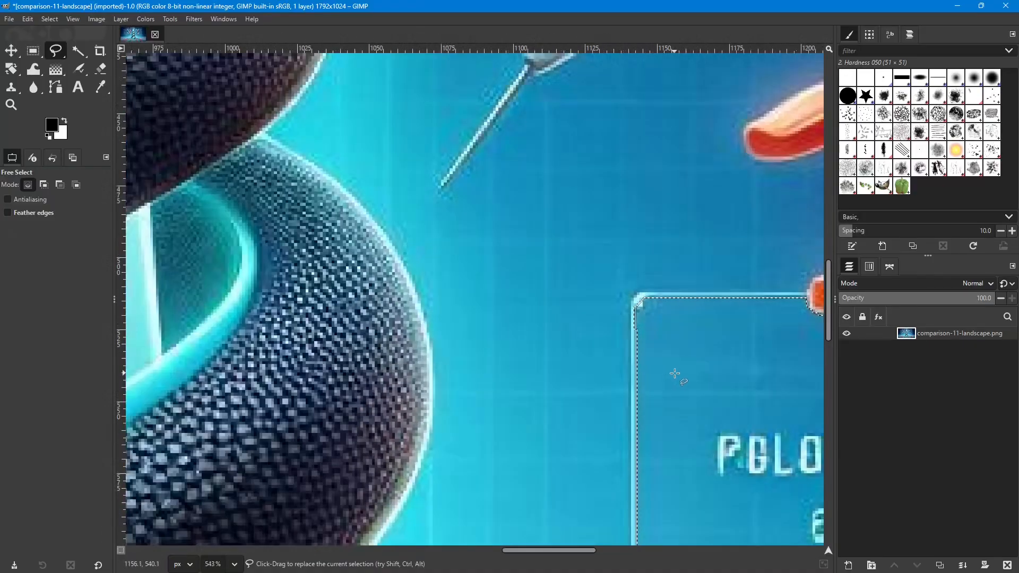
{"action": "left_click_drag", "start_coordinate": [680, 364], "coordinate": [185, 204]}
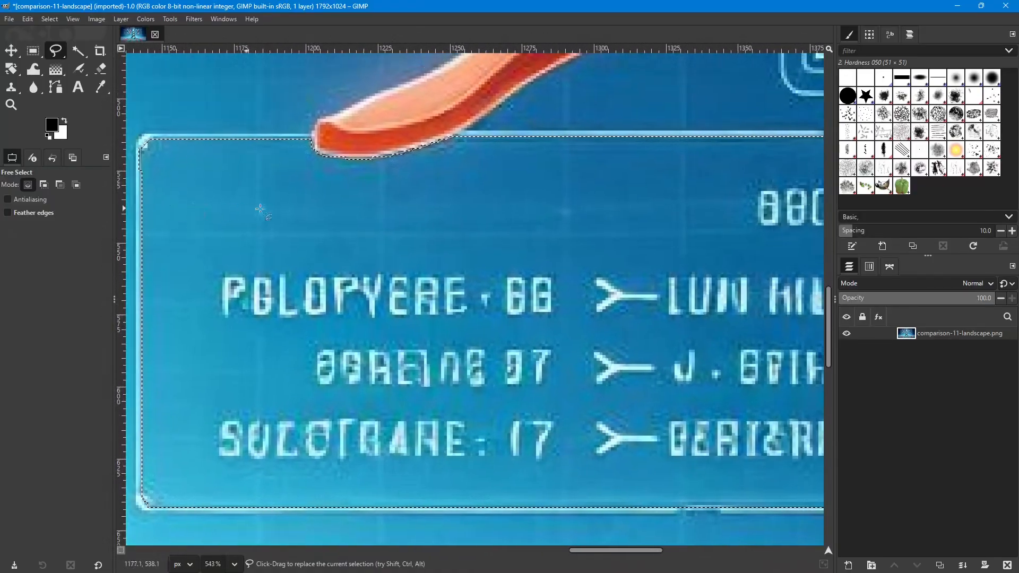
{"action": "scroll", "coordinate": [381, 275], "scroll_direction": "down", "scroll_amount": 2}
{"action": "scroll", "coordinate": [395, 315], "scroll_direction": "up", "scroll_amount": 1}
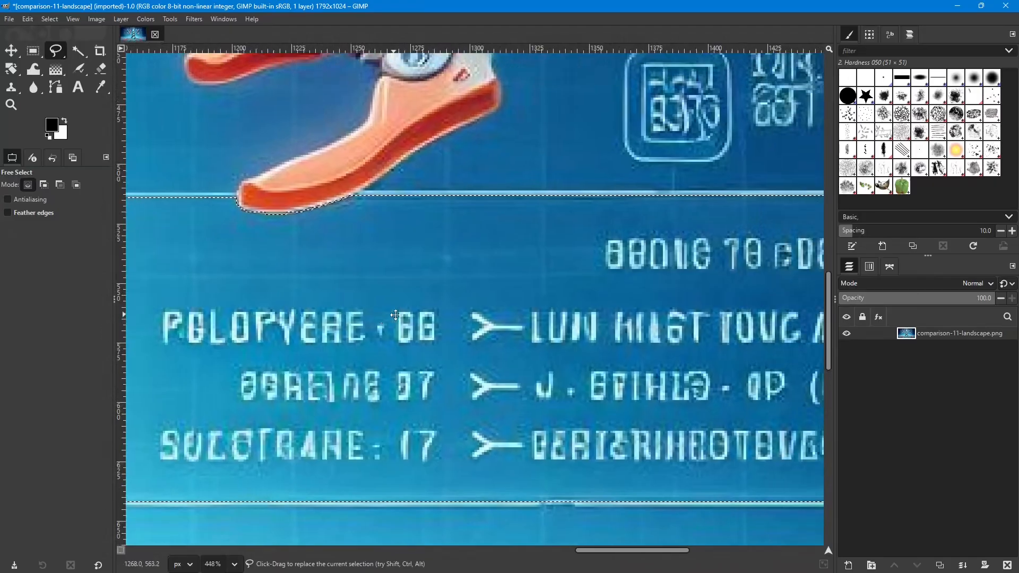
{"action": "scroll", "coordinate": [427, 316], "scroll_direction": "down", "scroll_amount": 1}
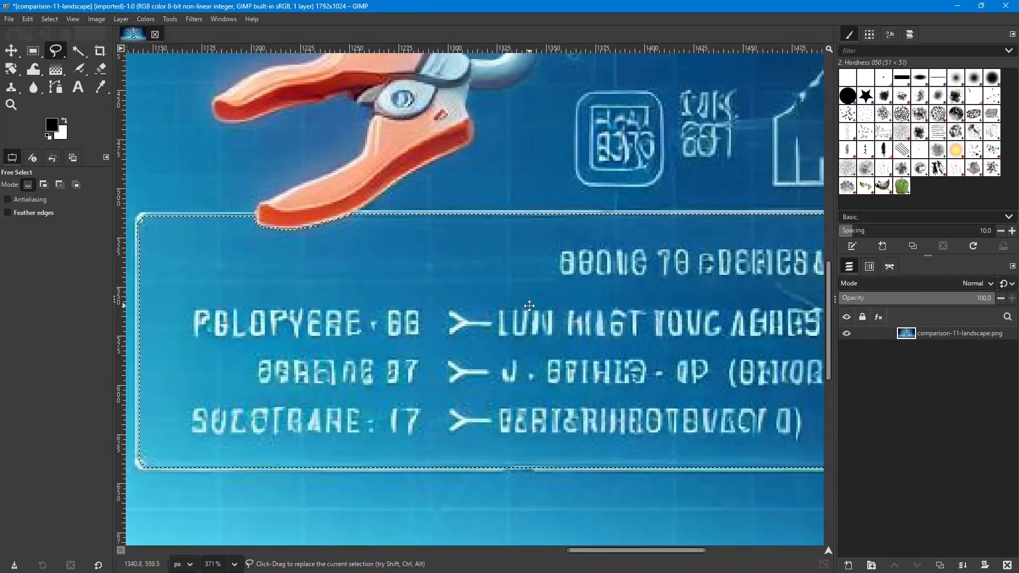
{"action": "scroll", "coordinate": [534, 306], "scroll_direction": "down", "scroll_amount": 2}
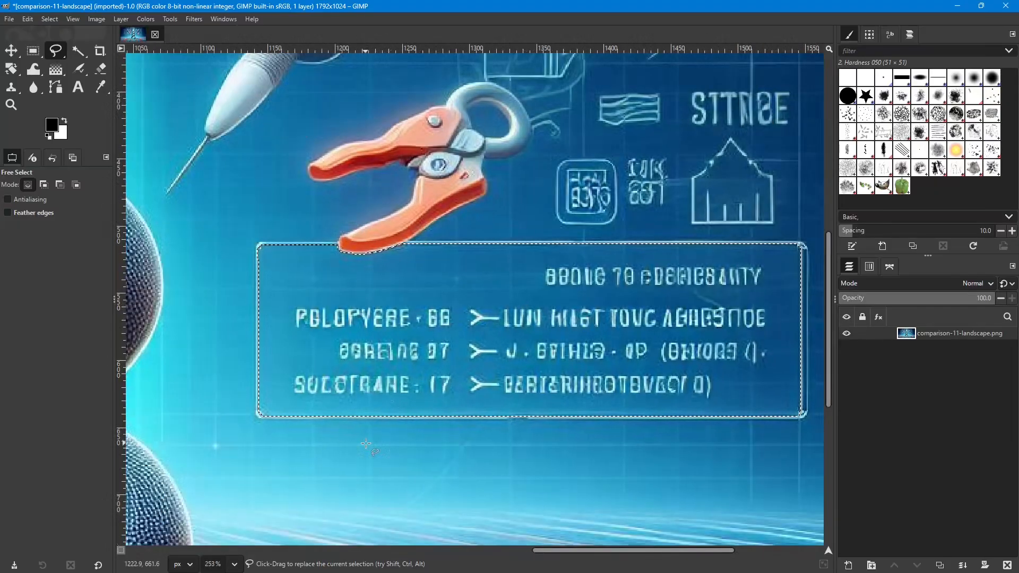
{"action": "scroll", "coordinate": [366, 443], "scroll_direction": "left", "scroll_amount": 4}
{"action": "scroll", "coordinate": [366, 444], "scroll_direction": "down", "scroll_amount": 2}
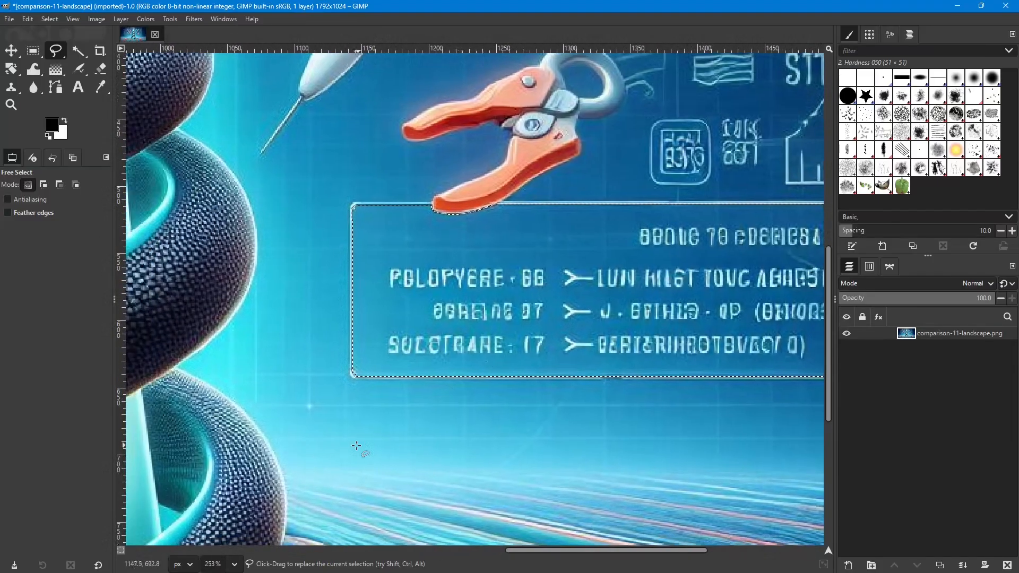
{"action": "left_click_drag", "start_coordinate": [356, 442], "coordinate": [401, 439]}
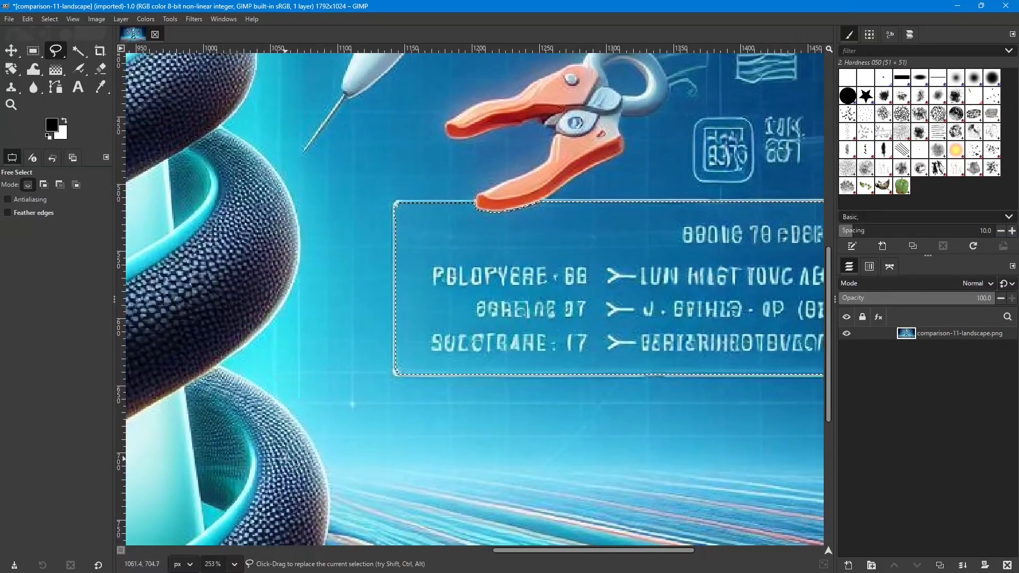
{"action": "scroll", "coordinate": [286, 460], "scroll_direction": "up", "scroll_amount": 2}
{"action": "scroll", "coordinate": [286, 460], "scroll_direction": "up", "scroll_amount": 1}
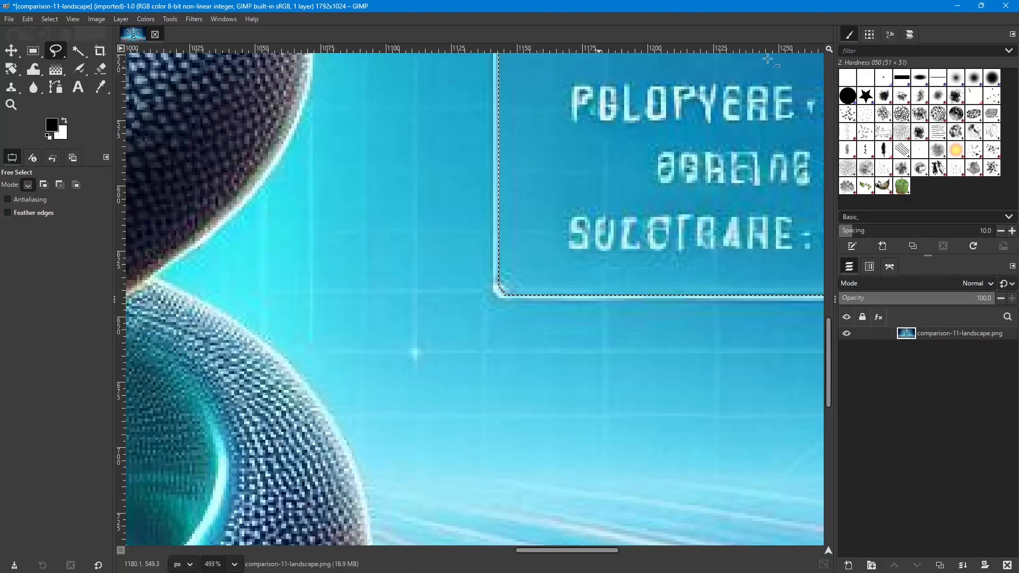
{"action": "scroll", "coordinate": [690, 199], "scroll_direction": "down", "scroll_amount": 2}
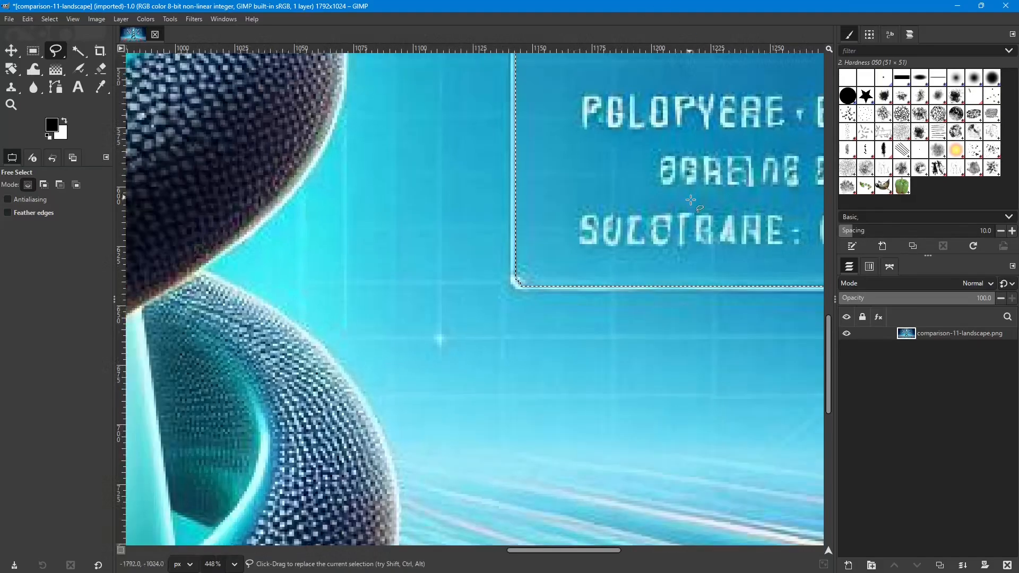
{"action": "left_click_drag", "start_coordinate": [691, 232], "coordinate": [530, 306]}
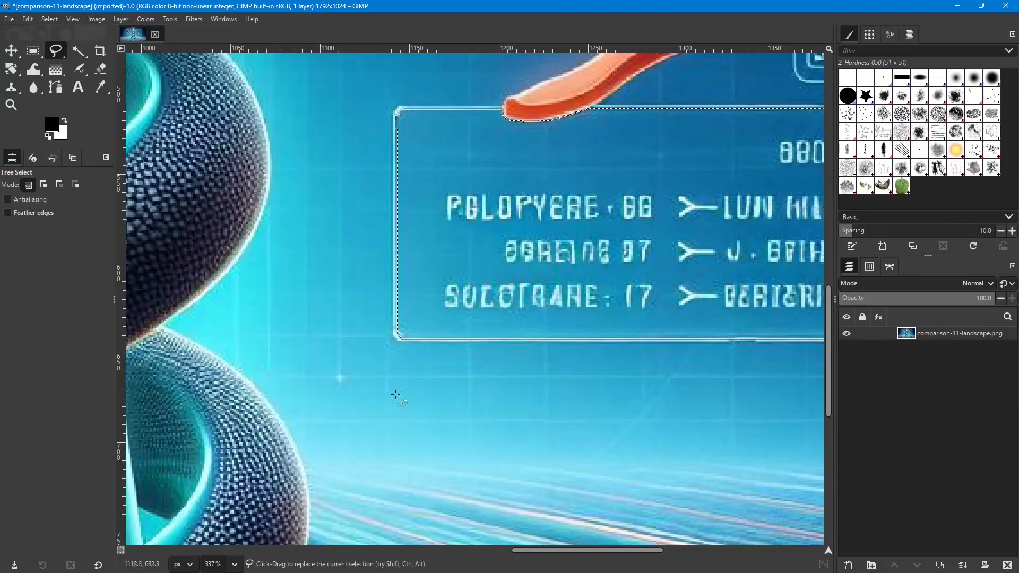
- Save the freehand selection of the framed text panel's interior to a channel
{"action": "scroll", "coordinate": [395, 396], "scroll_direction": "right", "scroll_amount": 5}
{"action": "scroll", "coordinate": [403, 350], "scroll_direction": "up", "scroll_amount": 2}
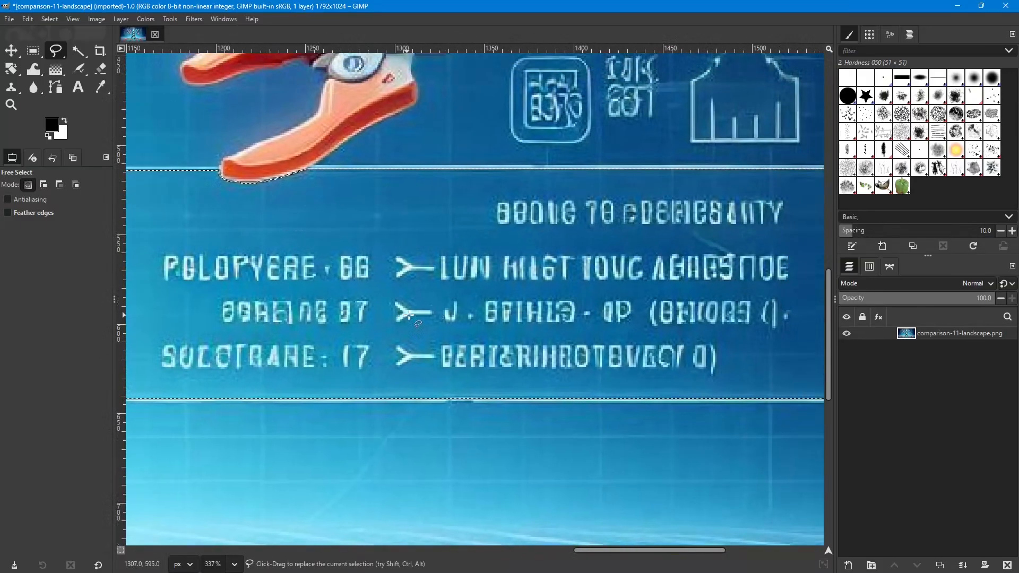
{"action": "scroll", "coordinate": [486, 301], "scroll_direction": "down", "scroll_amount": 2}
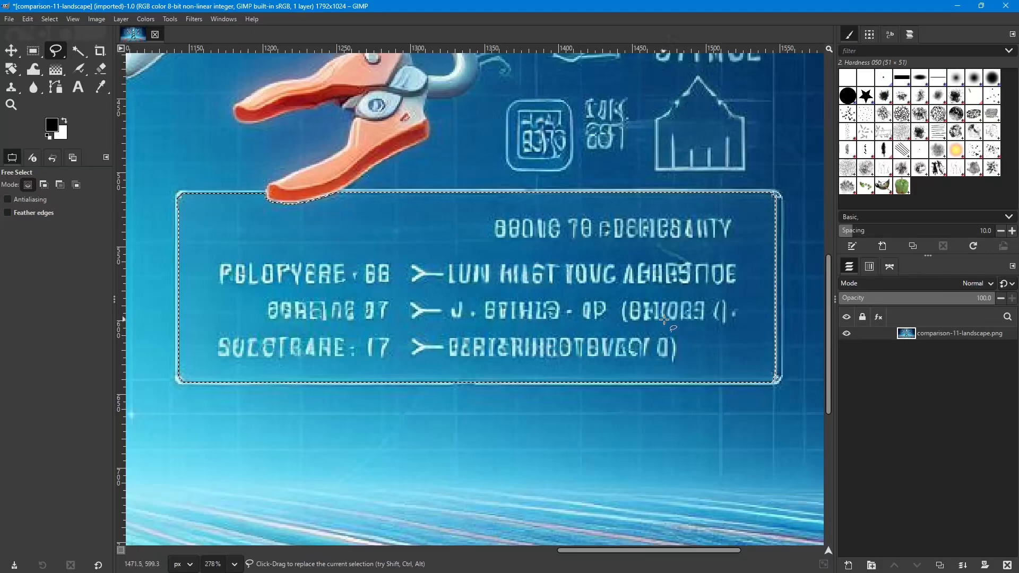
{"action": "left_click", "coordinate": [49, 20]}
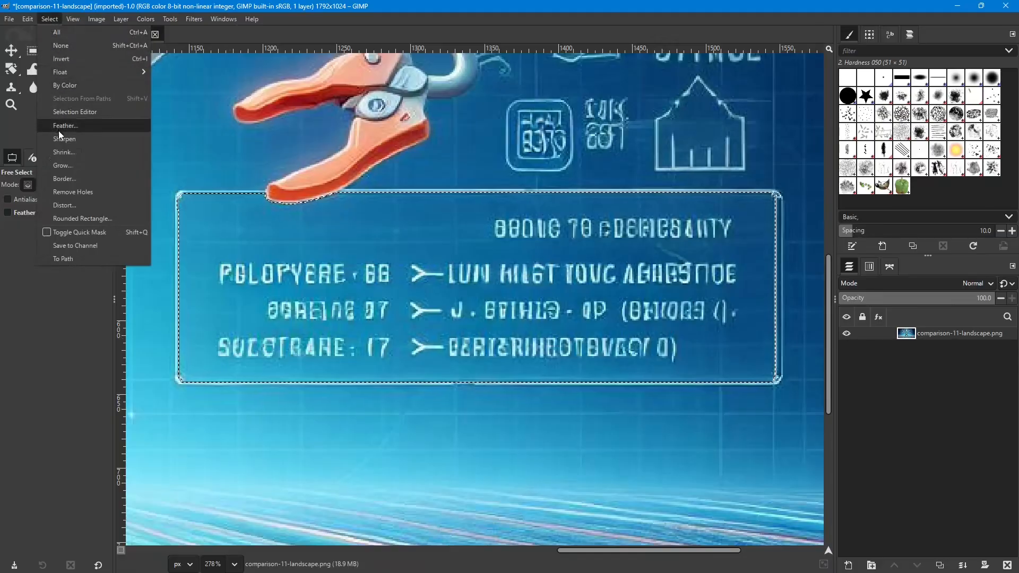
{"action": "left_click", "coordinate": [67, 247]}
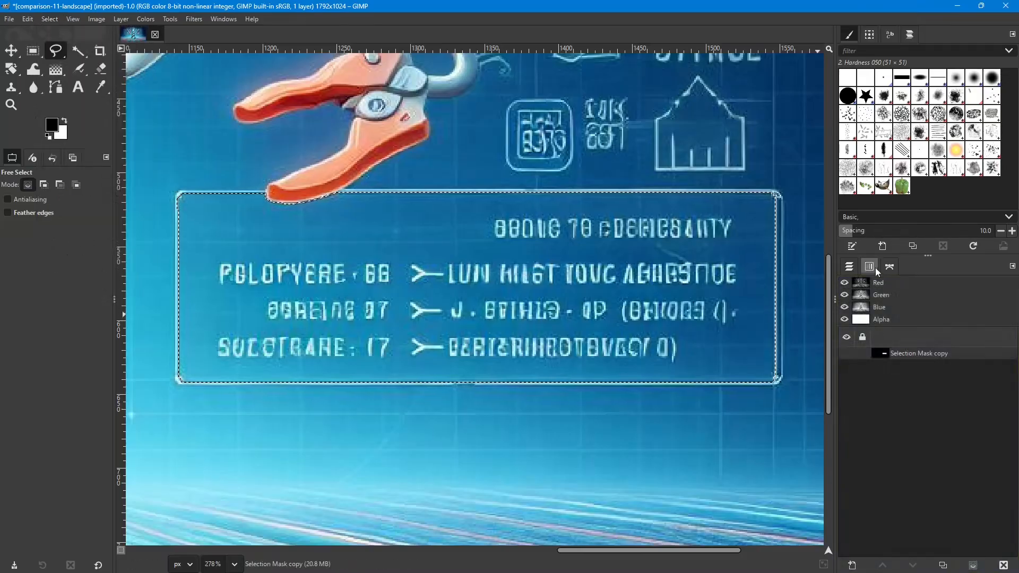
- Inspect the saved selection mask among the image's channels by toggling its visibility, leaving it hidden
{"action": "left_click", "coordinate": [848, 267]}
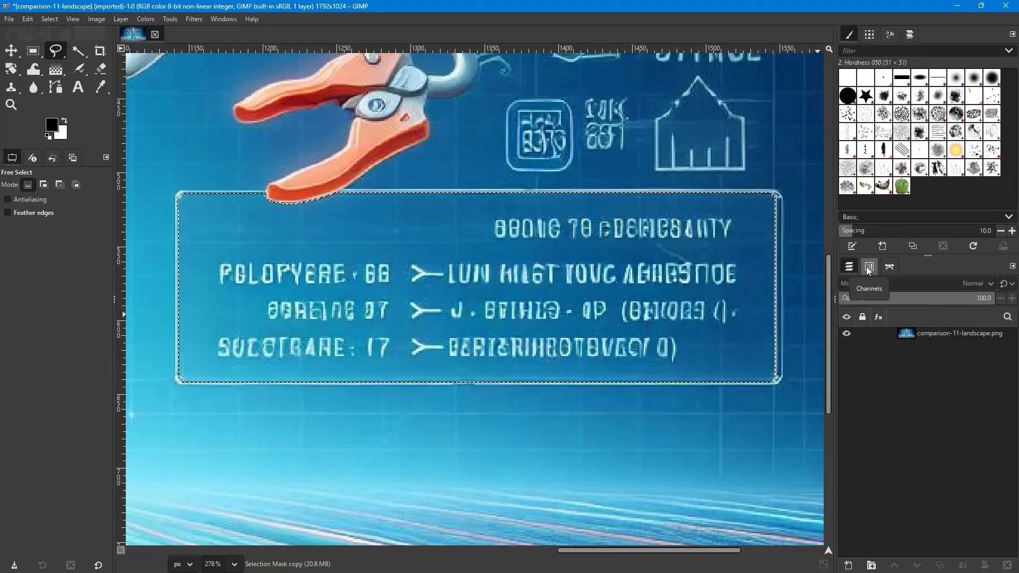
{"action": "left_click", "coordinate": [865, 266]}
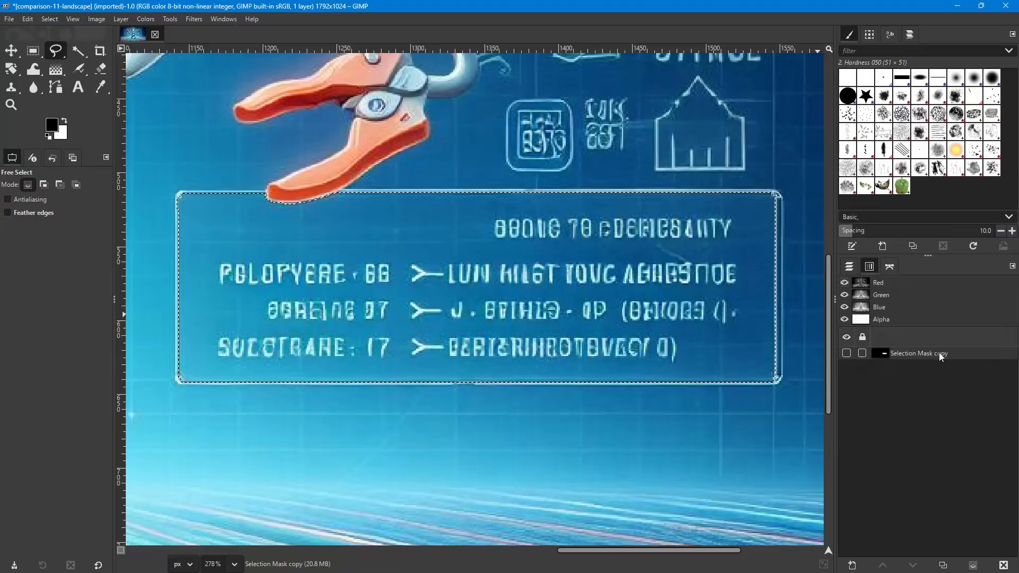
{"action": "left_click", "coordinate": [843, 352]}
{"action": "left_click", "coordinate": [842, 352]}
{"action": "left_click", "coordinate": [843, 352]}
{"action": "left_click", "coordinate": [842, 352]}
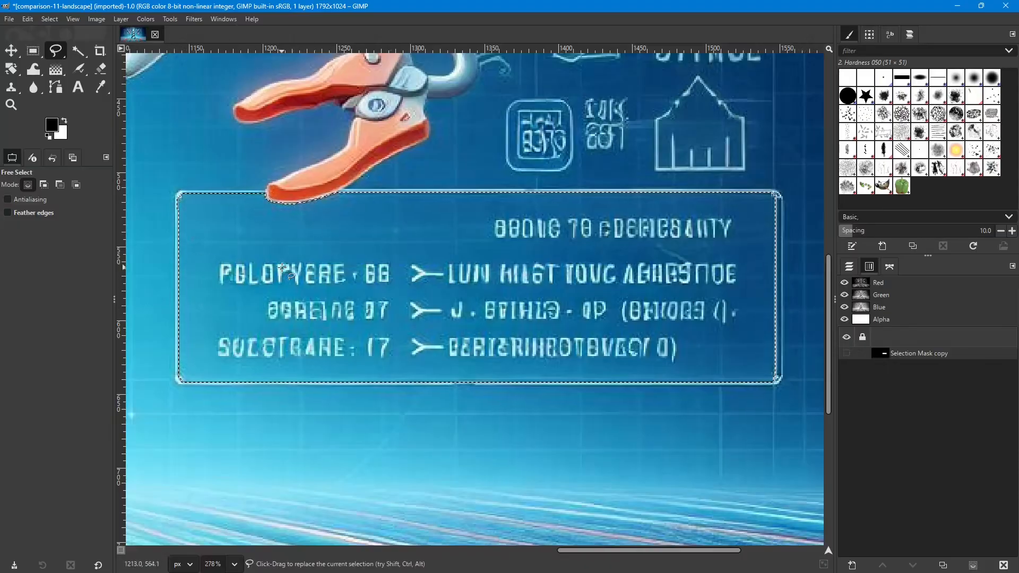
- Clear the active selection around the framed text panel
{"action": "scroll", "coordinate": [286, 271], "scroll_direction": "down", "scroll_amount": 6, "text": "ctrl"}
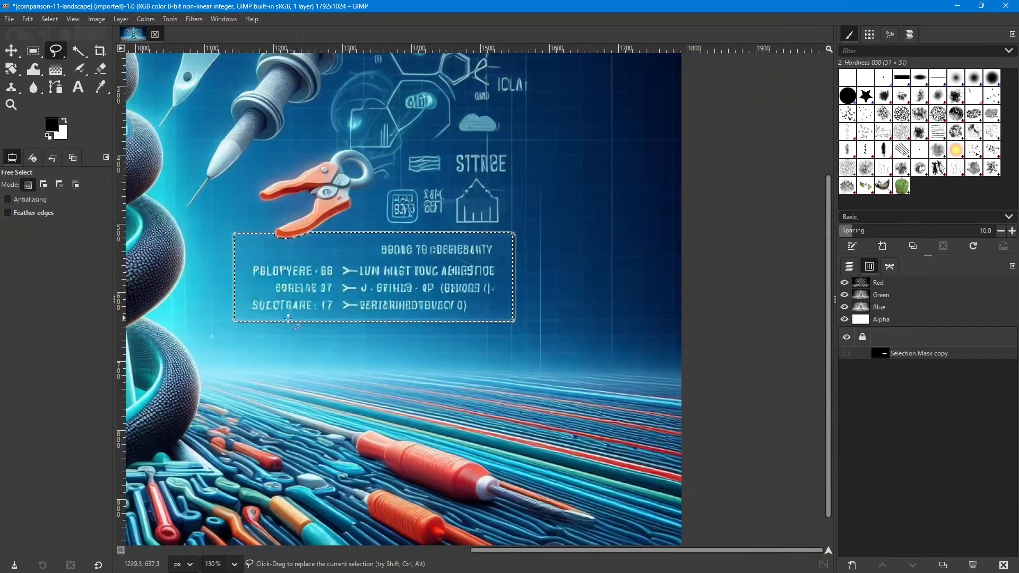
{"action": "left_click", "coordinate": [48, 18]}
{"action": "left_click", "coordinate": [56, 47]}
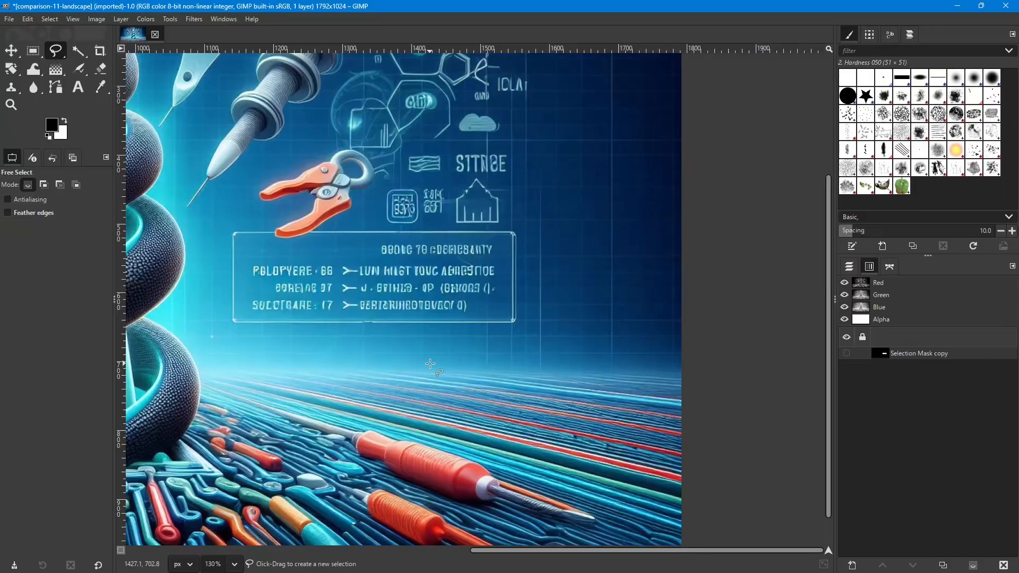
- Examine the whole image, then the edge of the spiral's lower coil against the blue background beside the text panel
{"action": "left_click", "coordinate": [11, 51]}
{"action": "left_click_drag", "start_coordinate": [249, 384], "coordinate": [401, 379]}
{"action": "key", "text": "ctrl+z"}
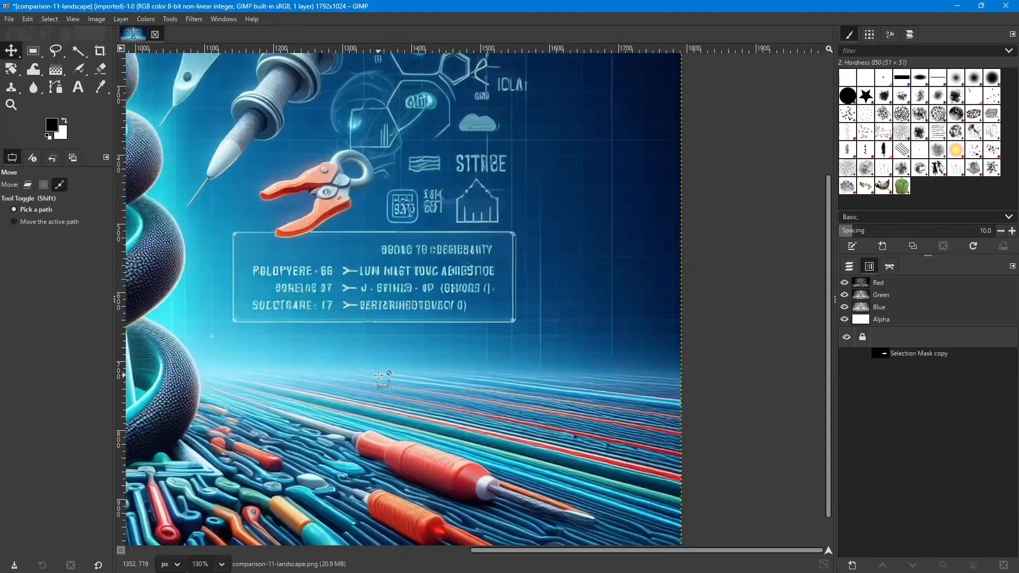
{"action": "scroll", "coordinate": [366, 381], "scroll_direction": "down", "scroll_amount": 4}
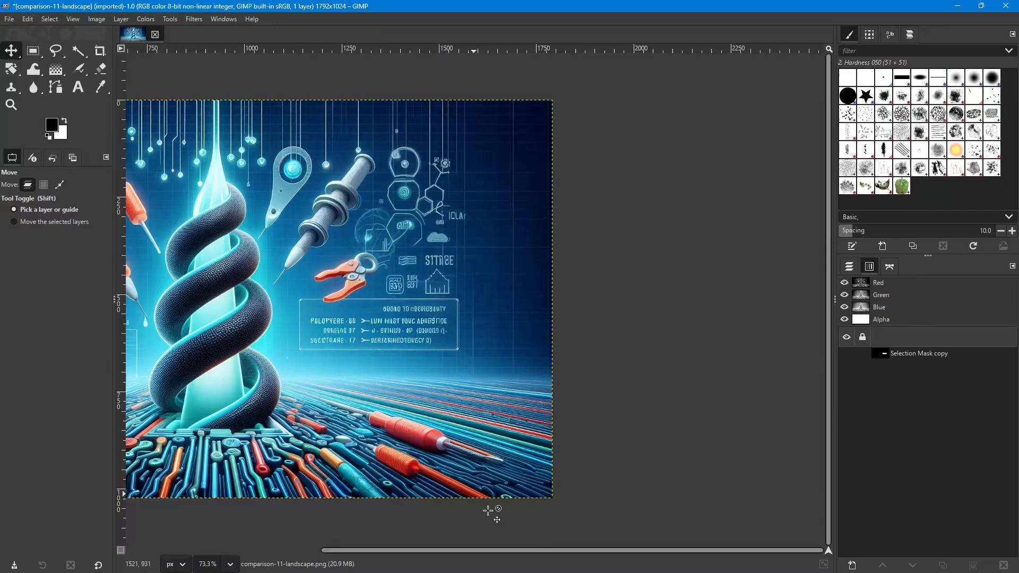
{"action": "left_click_drag", "start_coordinate": [537, 549], "coordinate": [314, 511]}
{"action": "scroll", "coordinate": [335, 427], "scroll_direction": "down", "scroll_amount": 1}
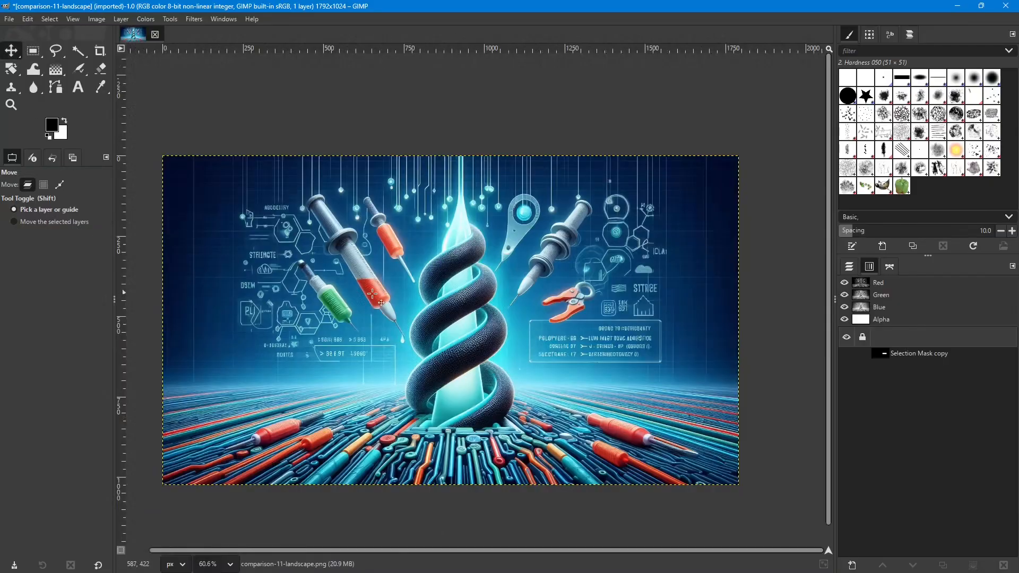
{"action": "left_click_drag", "start_coordinate": [463, 351], "coordinate": [628, 334]}
{"action": "key", "text": "ctrl+z"}
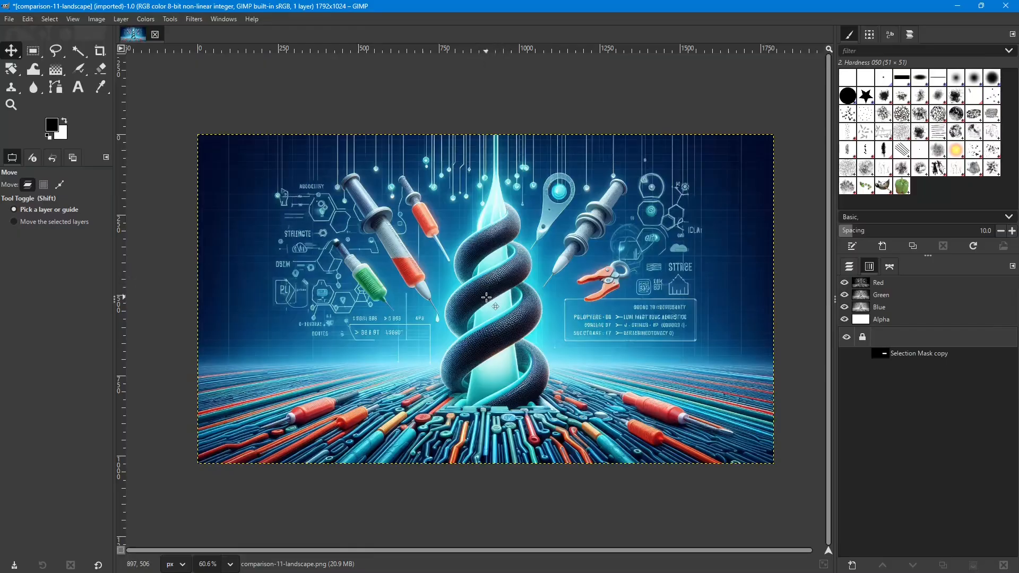
{"action": "scroll", "coordinate": [549, 351], "scroll_direction": "up", "scroll_amount": 5}
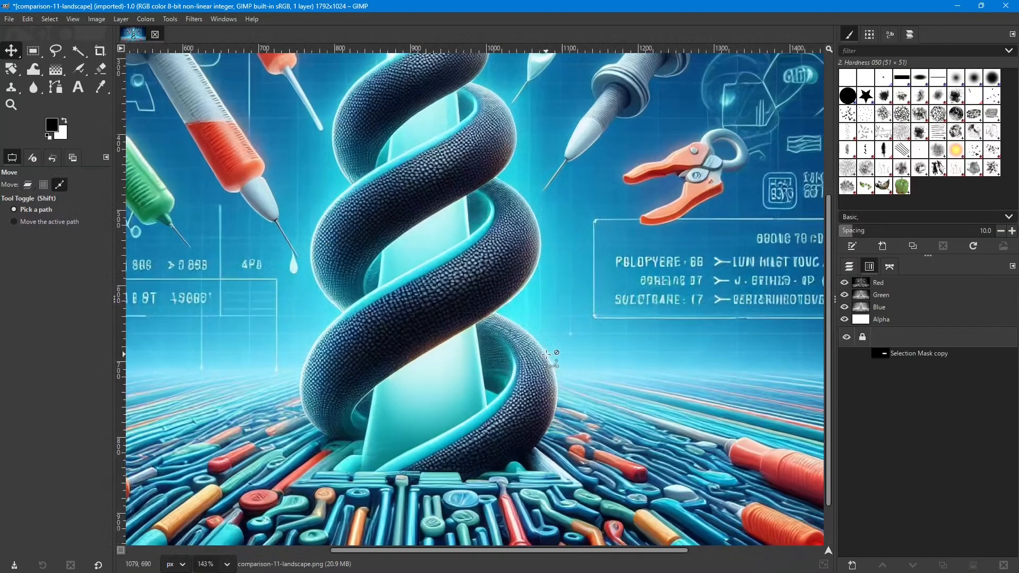
{"action": "left_click_drag", "start_coordinate": [557, 356], "coordinate": [455, 355]}
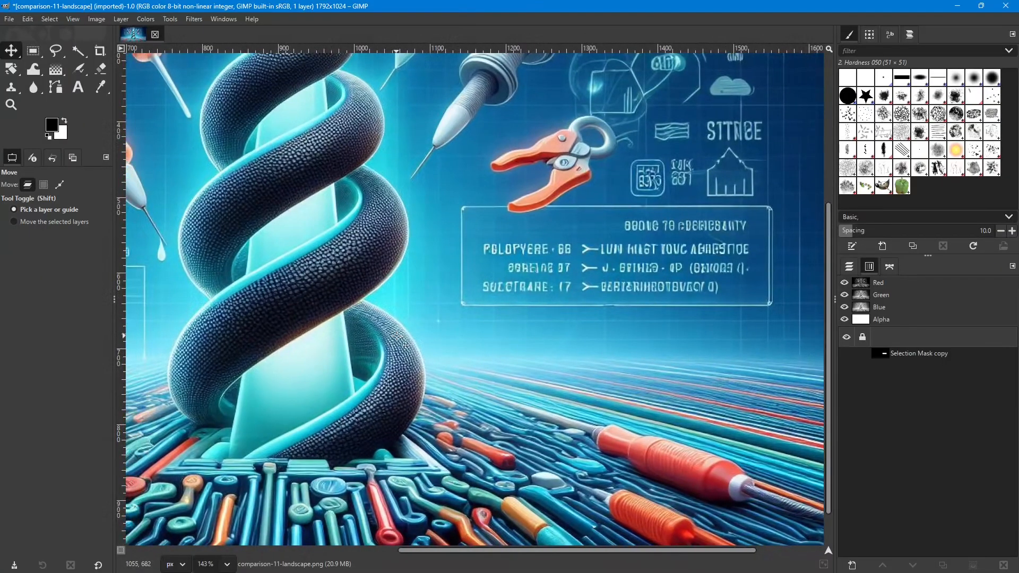
{"action": "left_click_drag", "start_coordinate": [400, 340], "coordinate": [443, 340]}
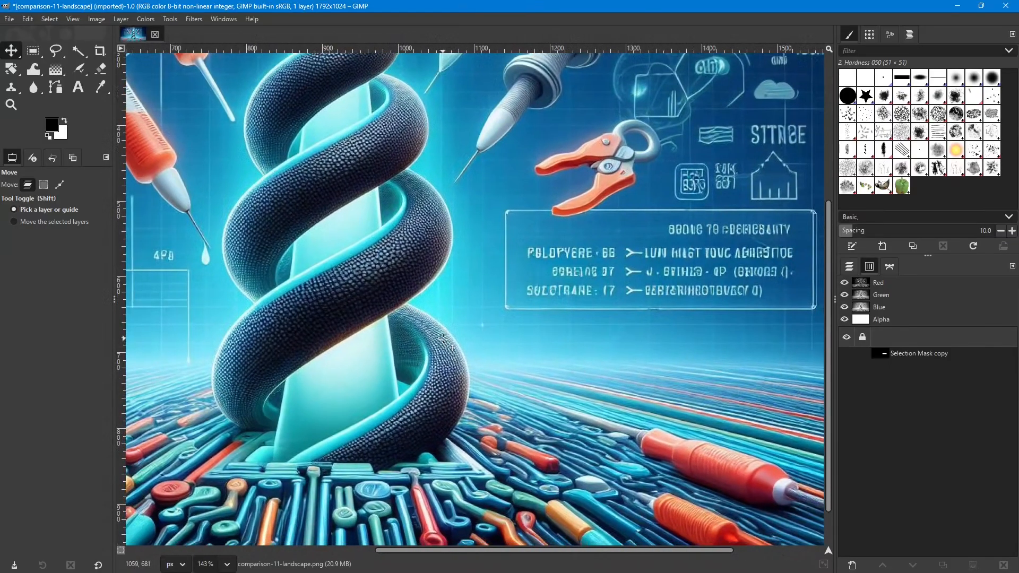
{"action": "scroll", "coordinate": [443, 338], "scroll_direction": "up", "scroll_amount": 3}
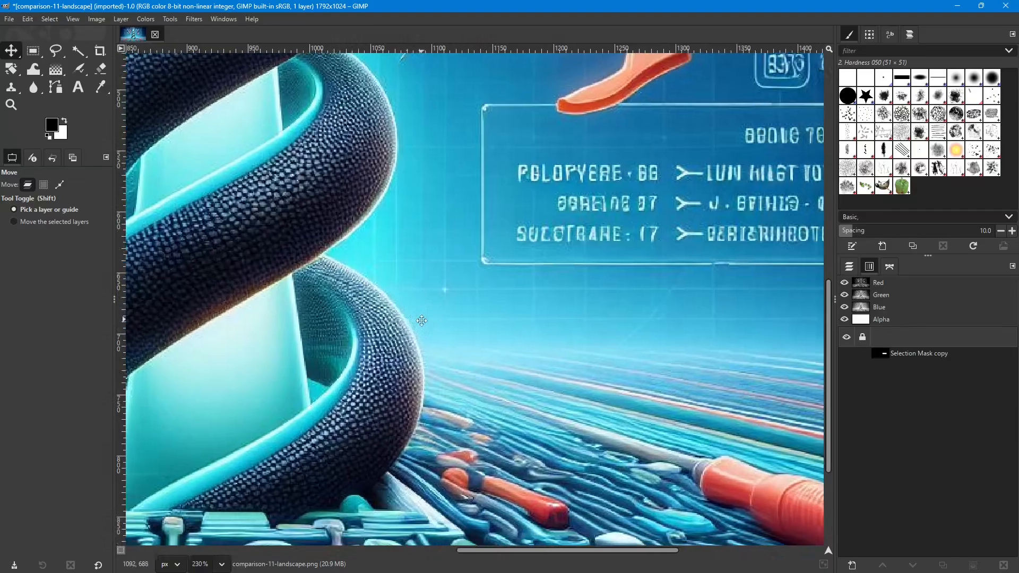
{"action": "left_click_drag", "start_coordinate": [422, 321], "coordinate": [328, 347]}
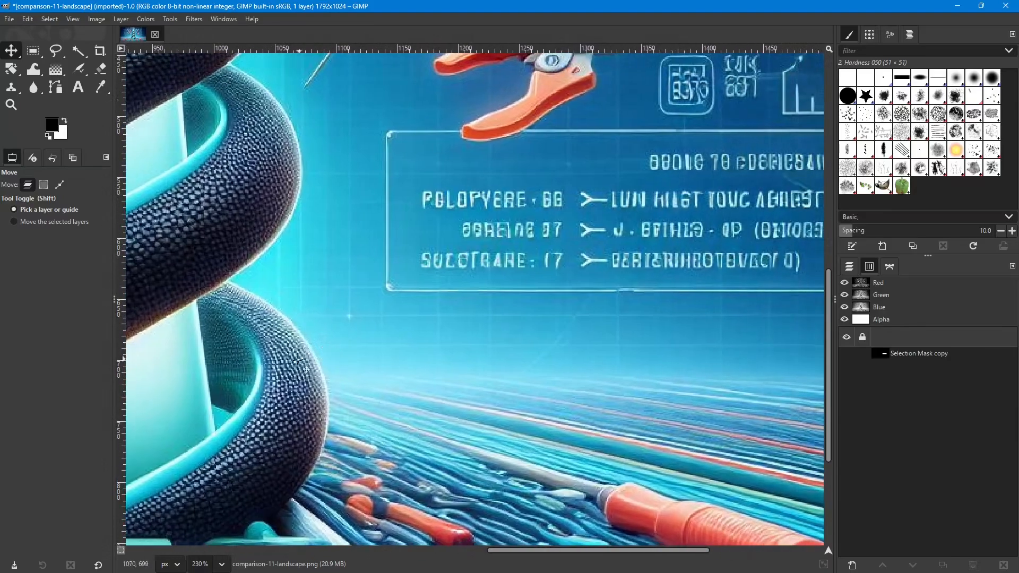
{"action": "scroll", "coordinate": [298, 363], "scroll_direction": "up", "scroll_amount": 3}
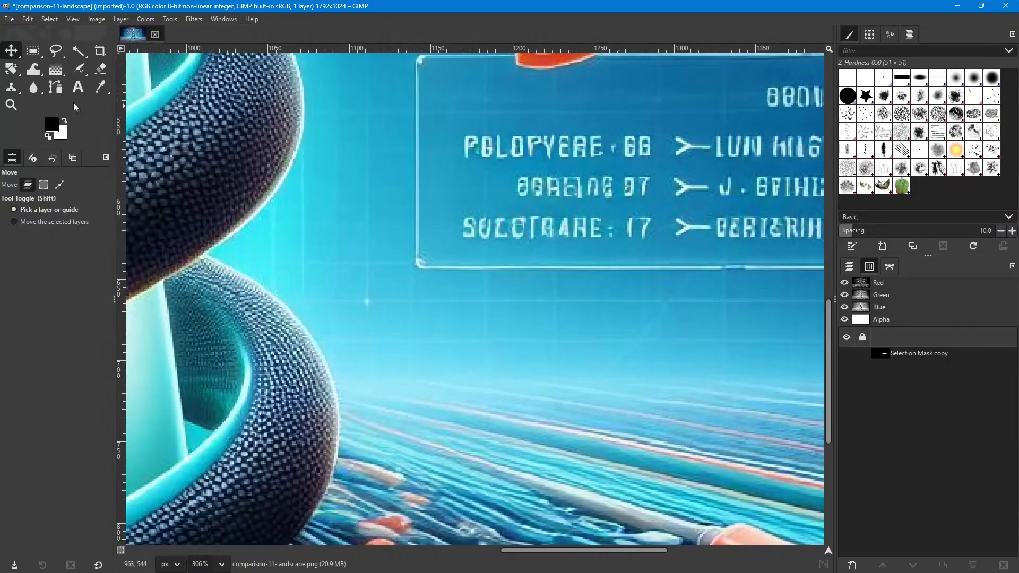
- Activate the Clone tool and set its brush hardness to 65
{"action": "left_click", "coordinate": [11, 89]}
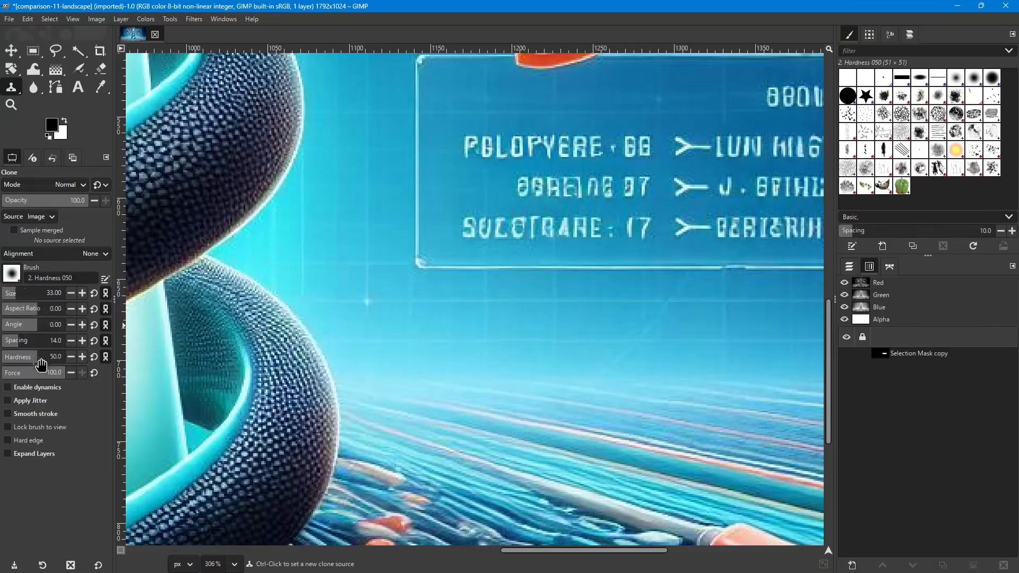
{"action": "left_click_drag", "start_coordinate": [39, 356], "coordinate": [84, 360]}
{"action": "left_click_drag", "start_coordinate": [41, 360], "coordinate": [43, 360]}
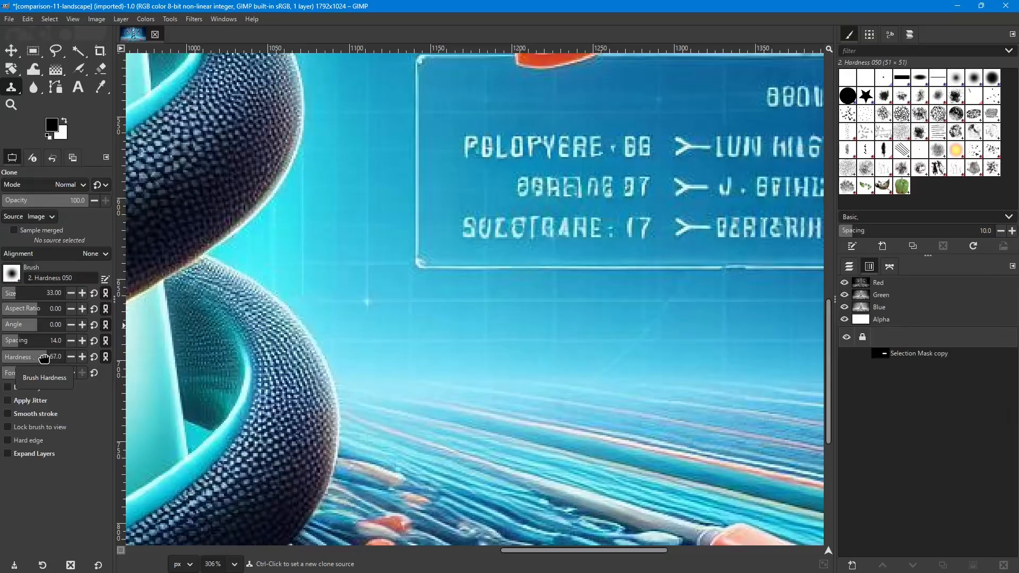
{"action": "left_click_drag", "start_coordinate": [42, 359], "coordinate": [43, 360]}
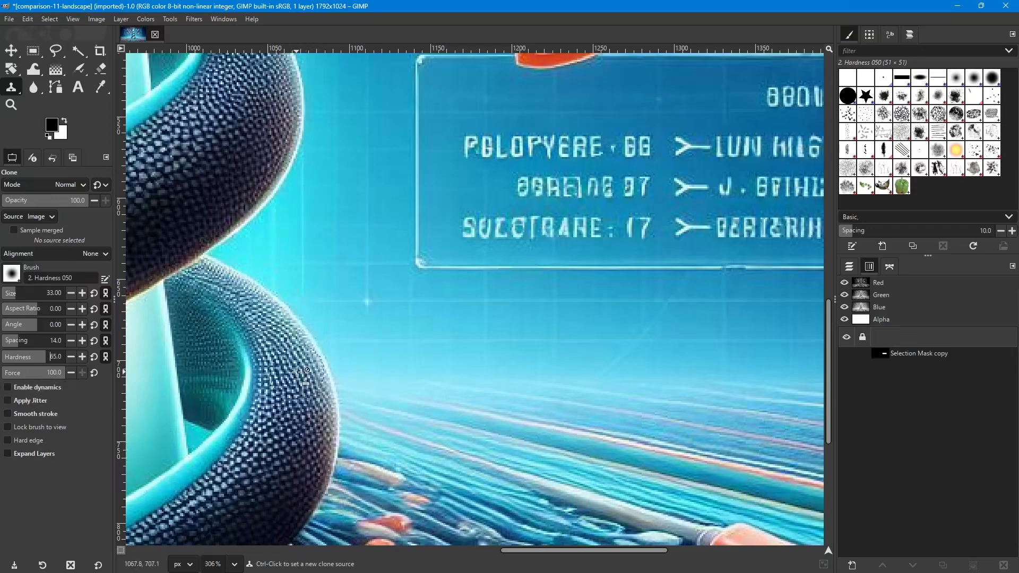
- Reduce the Clone brush size to 28
{"action": "scroll", "coordinate": [295, 371], "scroll_direction": "up", "scroll_amount": 1}
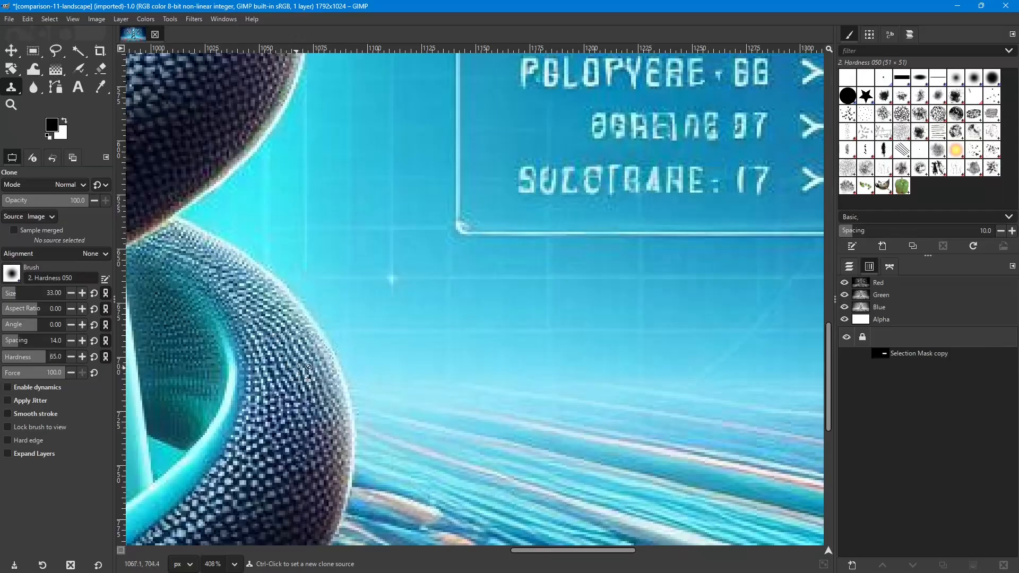
{"action": "left_click", "coordinate": [70, 293]}
{"action": "left_click", "coordinate": [71, 294]}
{"action": "left_click", "coordinate": [70, 293]}
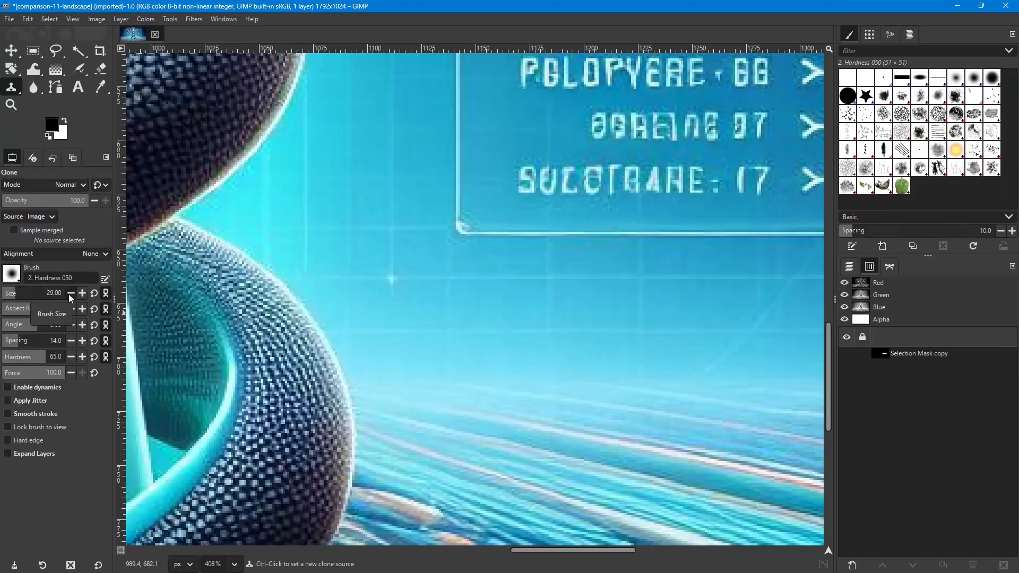
{"action": "left_click", "coordinate": [69, 293]}
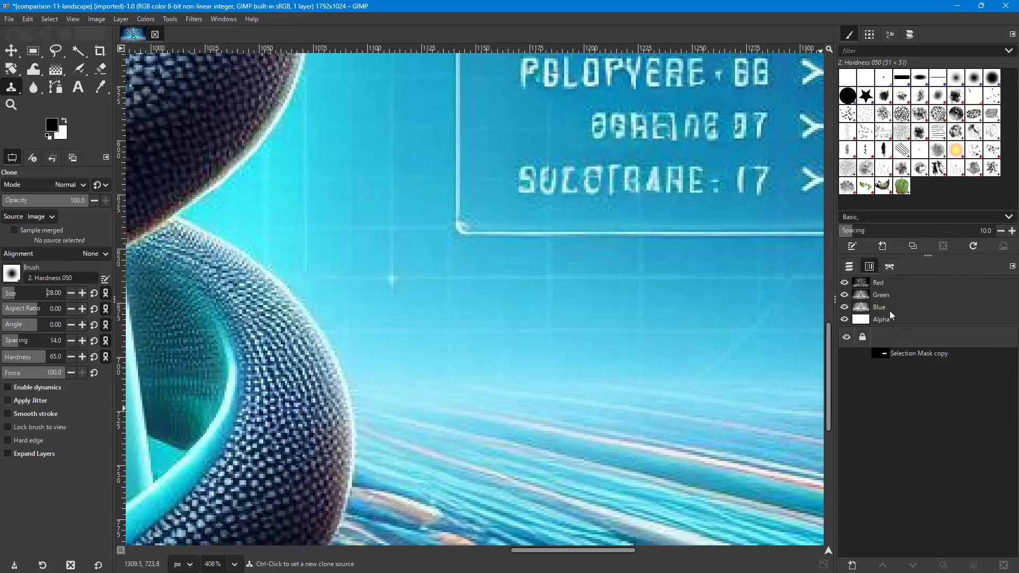
- Return to the image layer and set the clone source on the woven texture of the spiral's lower coil
{"action": "left_click", "coordinate": [849, 269]}
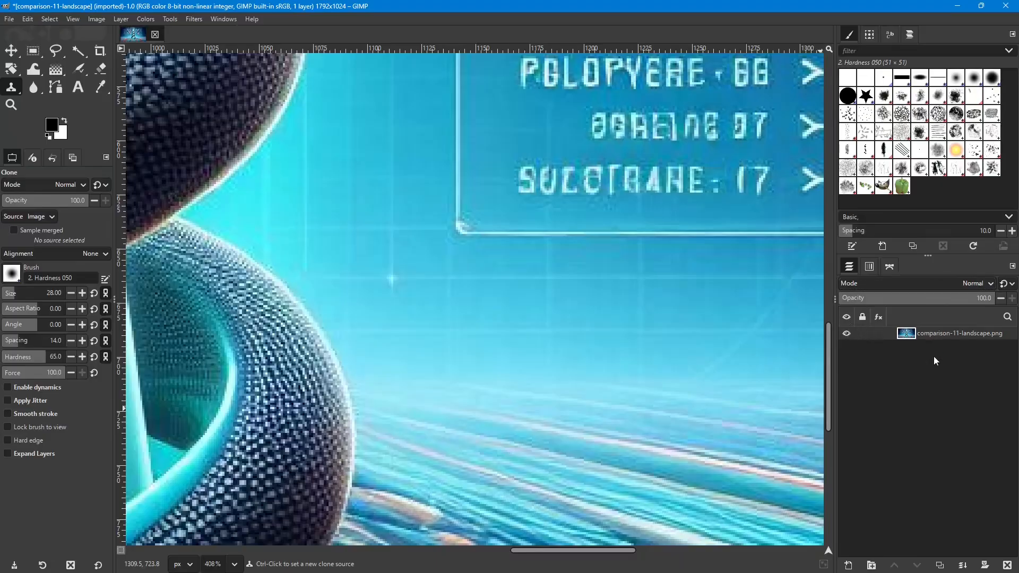
{"action": "left_click", "coordinate": [282, 360], "text": "ctrl"}
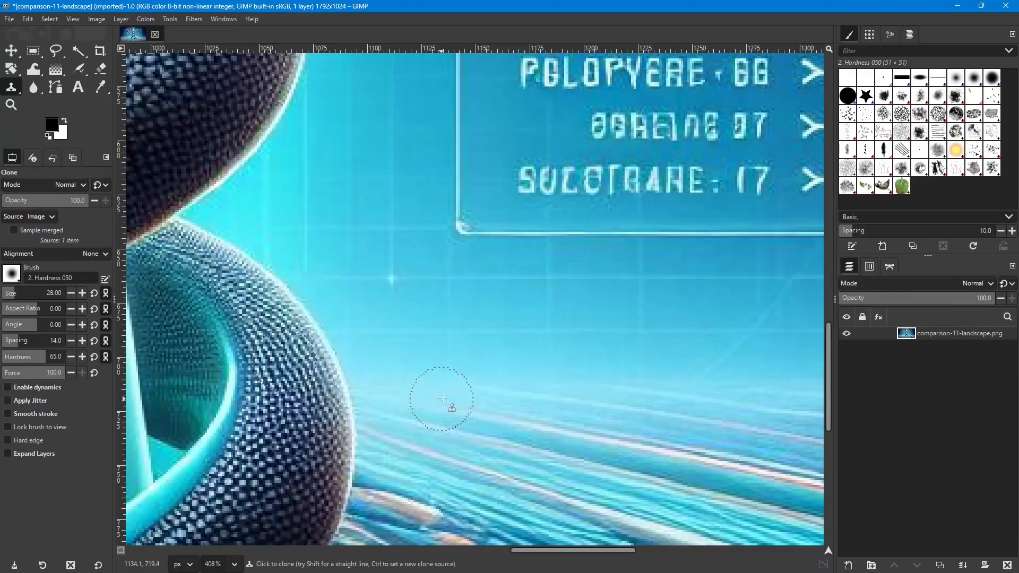
{"action": "scroll", "coordinate": [435, 386], "scroll_direction": "up", "scroll_amount": 1, "text": "ctrl"}
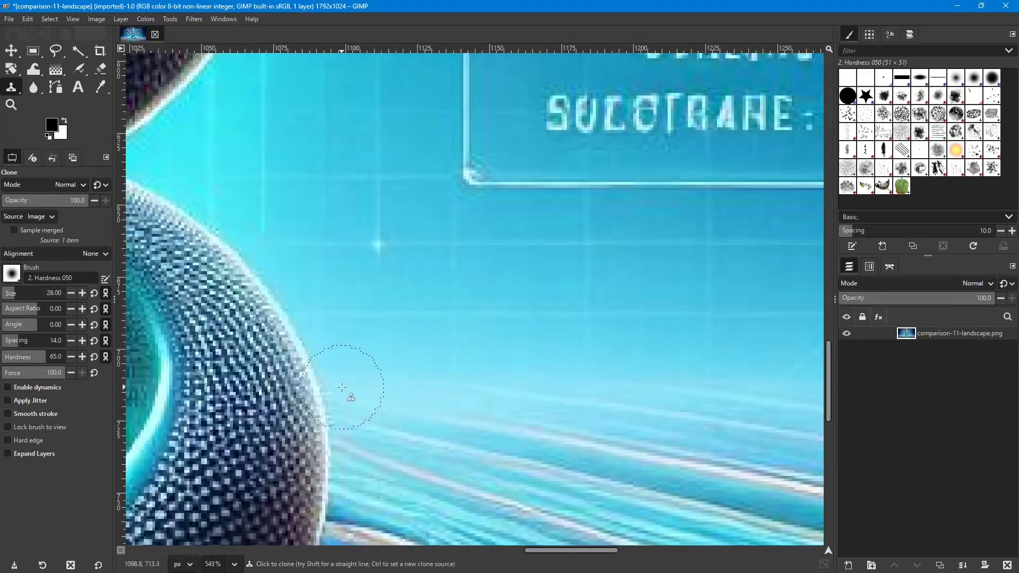
{"action": "scroll", "coordinate": [342, 396], "scroll_direction": "up", "scroll_amount": 1, "text": "ctrl"}
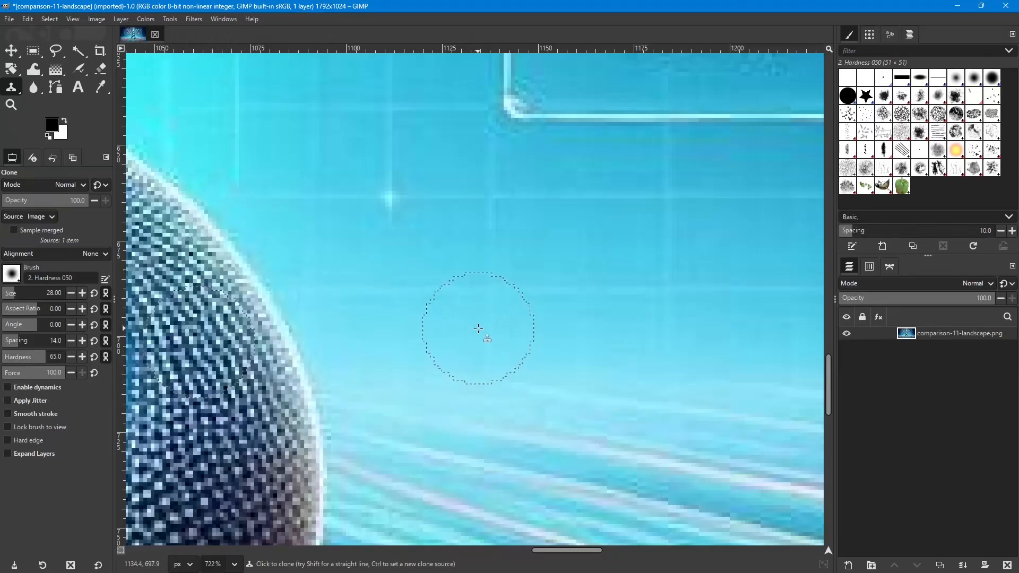
- Examine the garbled lettering inside the framed panel and the grid background around its borders
{"action": "scroll", "coordinate": [504, 329], "scroll_direction": "up", "scroll_amount": 2}
{"action": "scroll", "coordinate": [504, 329], "scroll_direction": "right", "scroll_amount": 2}
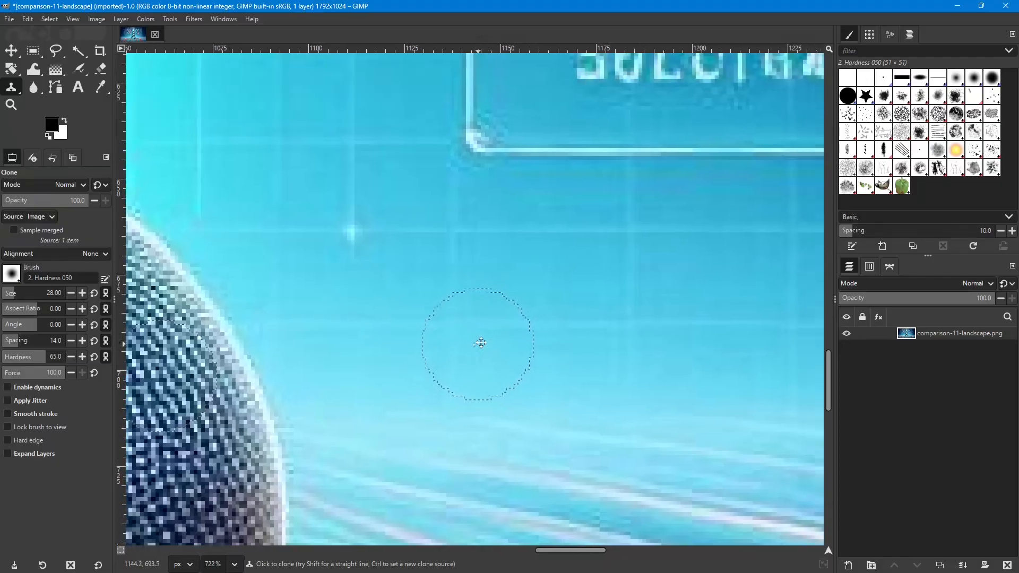
{"action": "scroll", "coordinate": [574, 258], "scroll_direction": "up", "scroll_amount": 5}
{"action": "scroll", "coordinate": [574, 259], "scroll_direction": "right", "scroll_amount": 7}
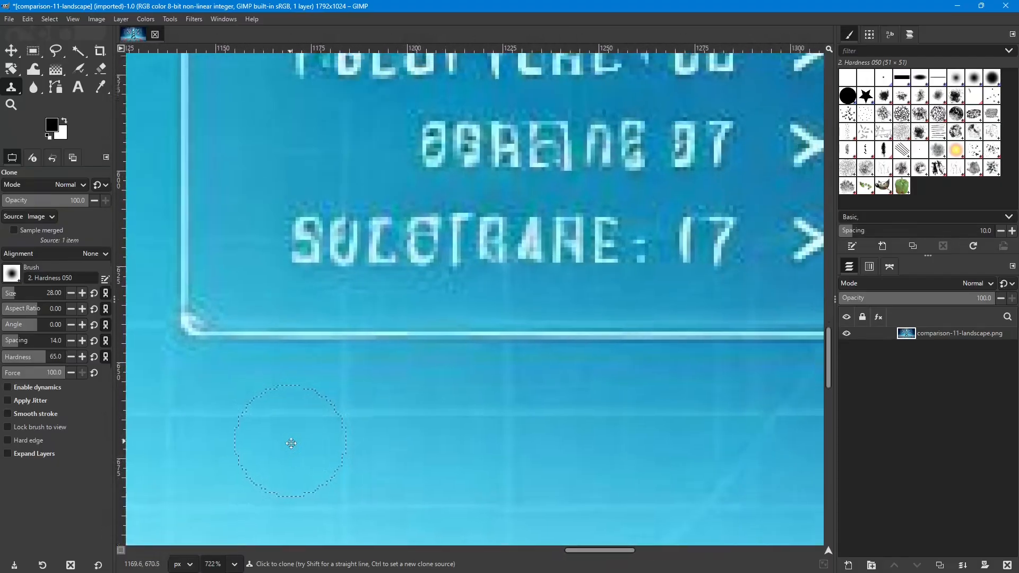
{"action": "scroll", "coordinate": [572, 294], "scroll_direction": "up", "scroll_amount": 1}
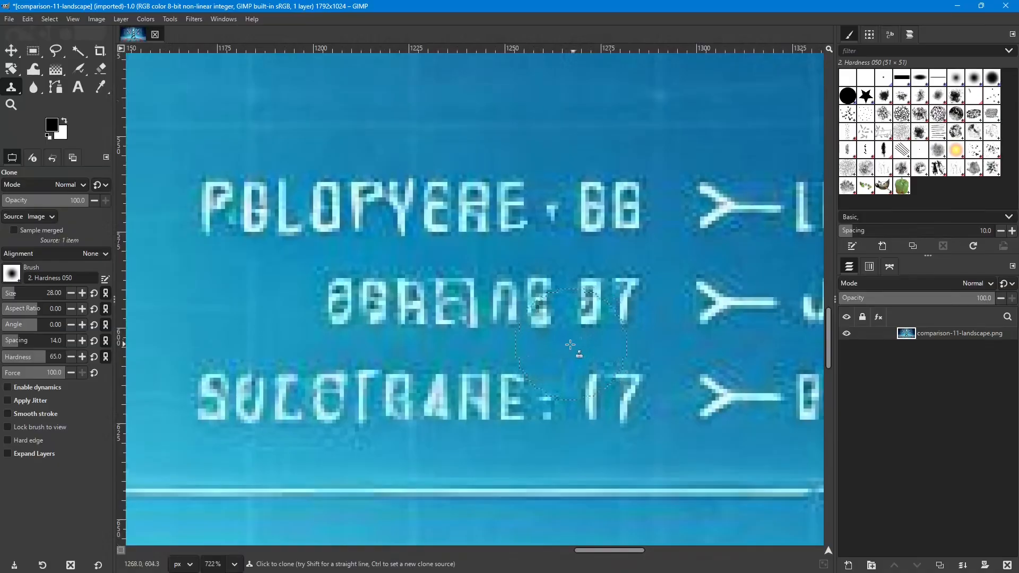
{"action": "scroll", "coordinate": [566, 346], "scroll_direction": "down", "scroll_amount": 4, "text": "ctrl"}
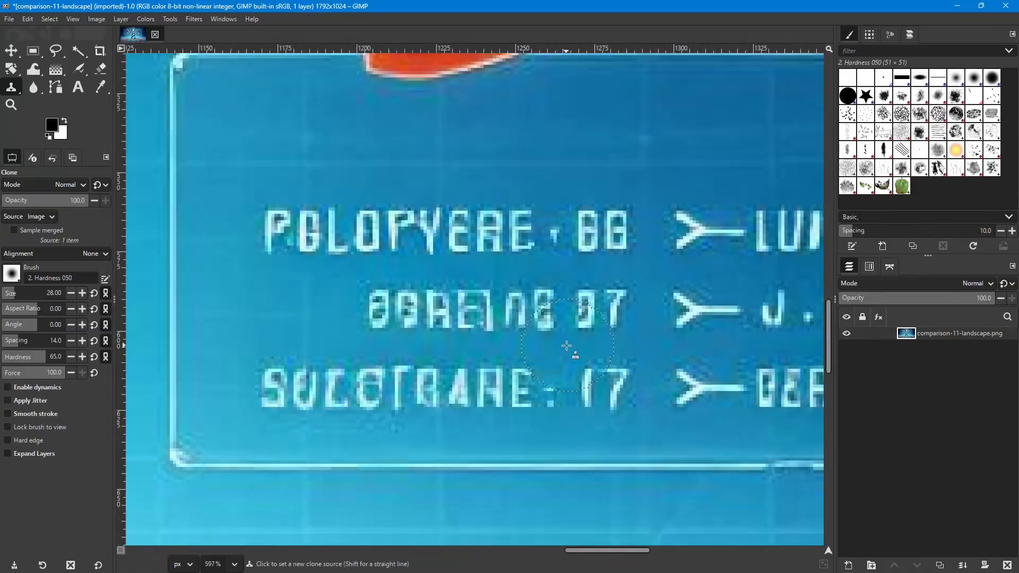
{"action": "scroll", "coordinate": [567, 346], "scroll_direction": "down", "scroll_amount": 1, "text": "ctrl"}
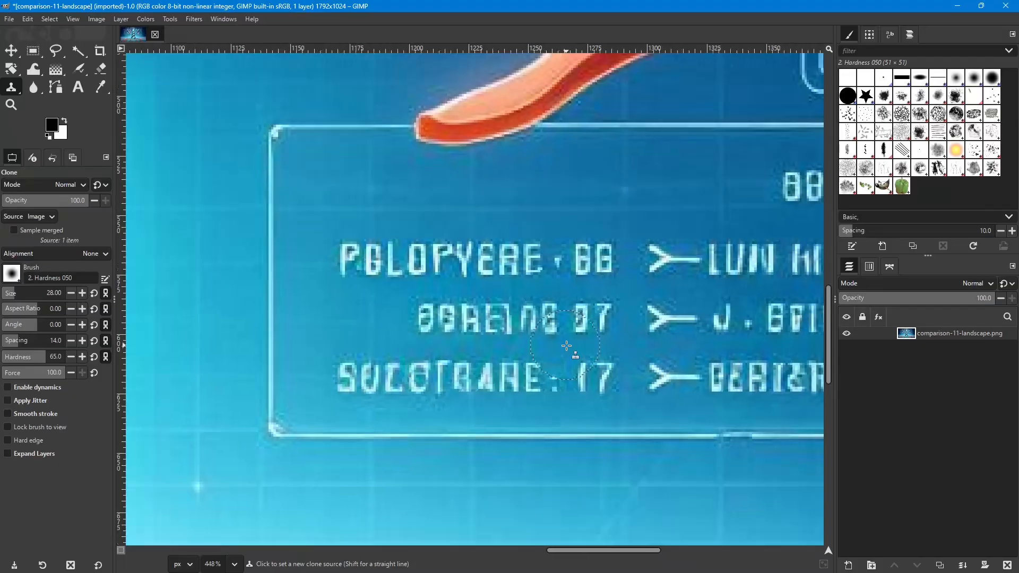
{"action": "left_click_drag", "start_coordinate": [585, 552], "coordinate": [616, 546]}
{"action": "scroll", "coordinate": [600, 405], "scroll_direction": "down", "scroll_amount": 4, "text": "ctrl"}
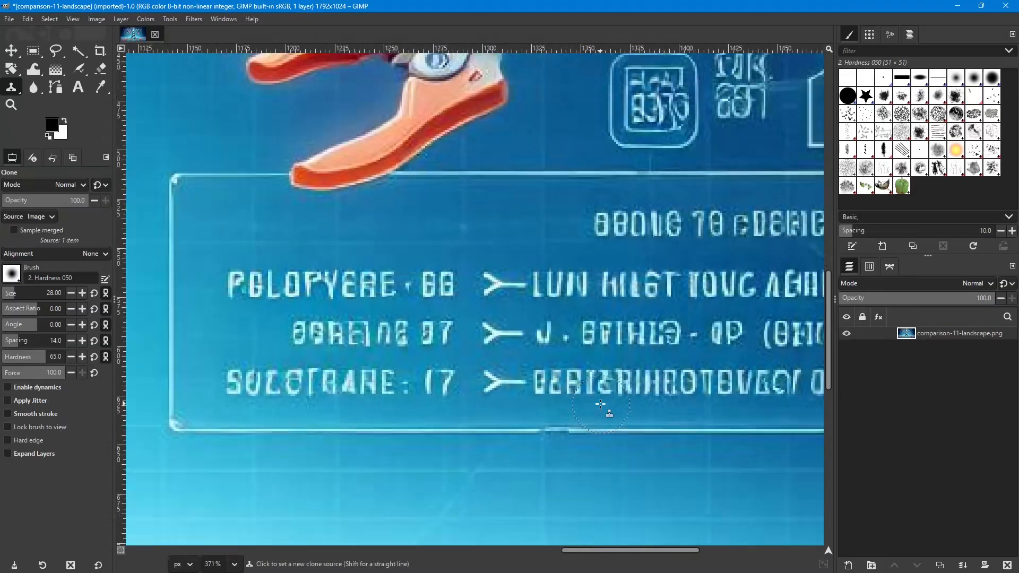
- Load the framed panel's selection from the saved Selection Mask copy channel
{"action": "left_click_drag", "start_coordinate": [614, 550], "coordinate": [645, 549]}
{"action": "scroll", "coordinate": [579, 459], "scroll_direction": "down", "scroll_amount": 1, "text": "ctrl"}
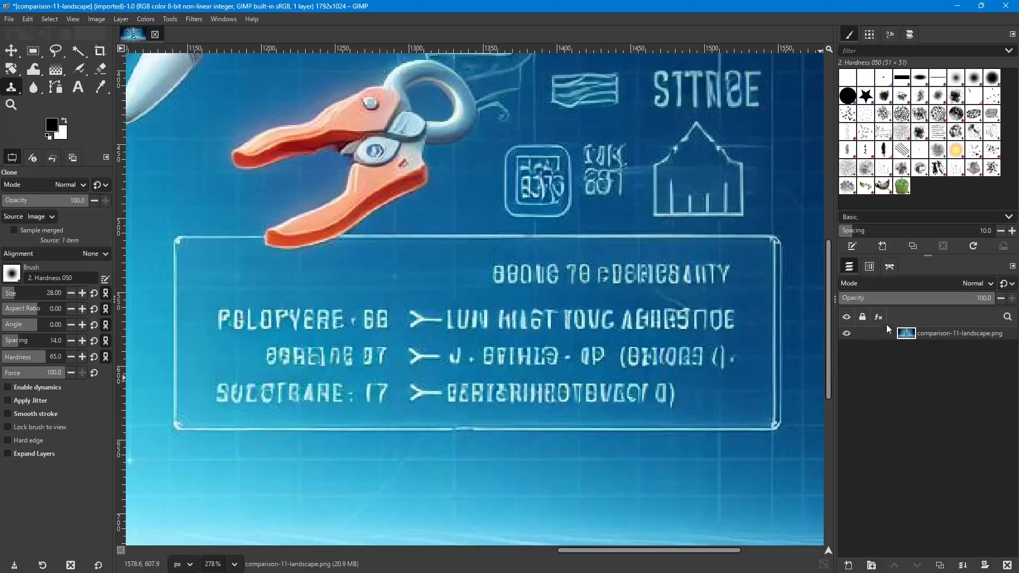
{"action": "left_click", "coordinate": [870, 266]}
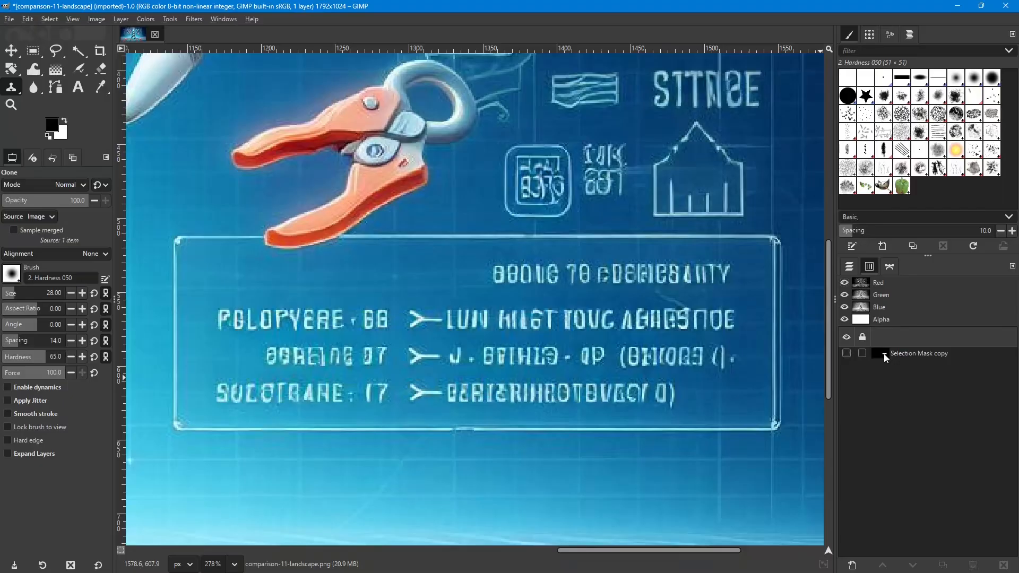
{"action": "left_click", "coordinate": [885, 357], "text": "alt"}
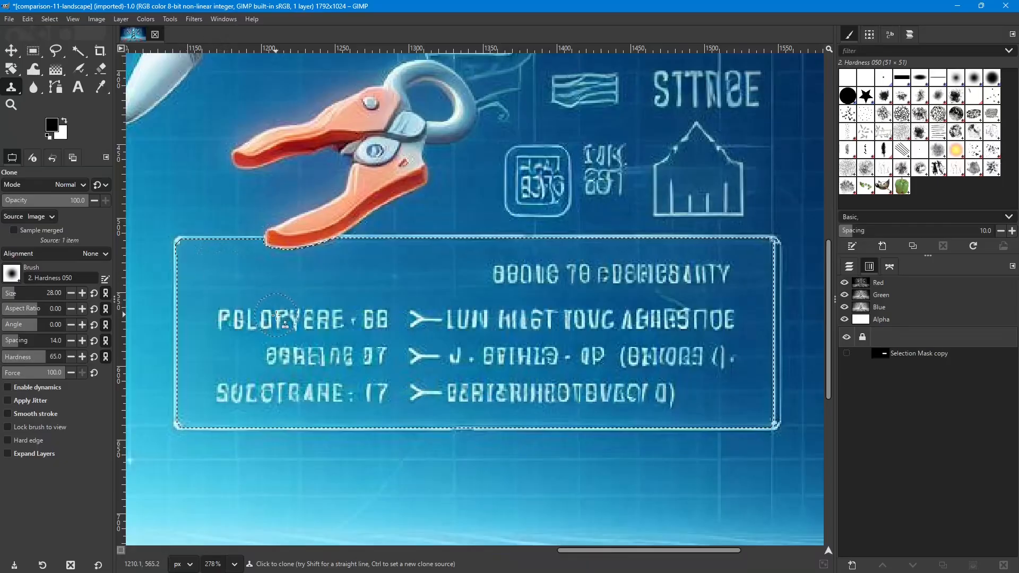
- Clone the woven coil texture over the selected framed panel until it covers all of the garbled lettering
{"action": "scroll", "coordinate": [282, 313], "scroll_direction": "down", "scroll_amount": 3}
{"action": "scroll", "coordinate": [279, 316], "scroll_direction": "down", "scroll_amount": 2}
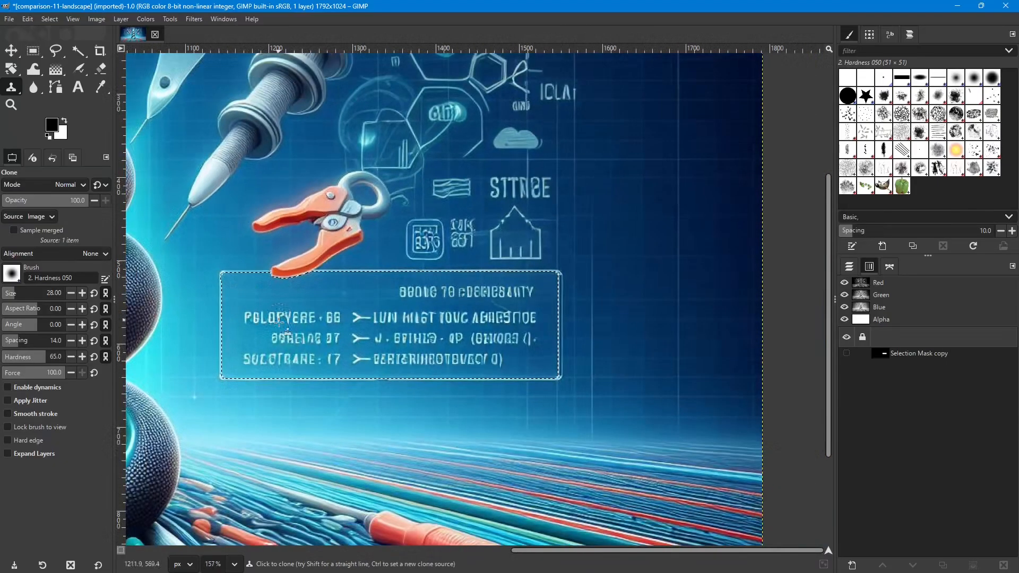
{"action": "left_click_drag", "start_coordinate": [578, 554], "coordinate": [532, 554]}
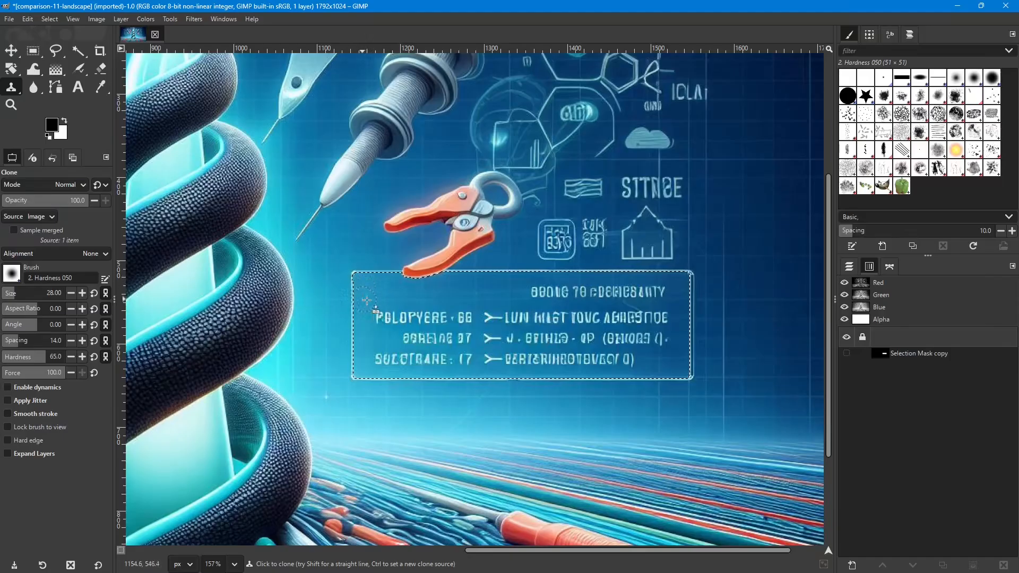
{"action": "mouse_move", "coordinate": [379, 306]}
{"action": "left_mouse_down"}
{"action": "mouse_move", "coordinate": [567, 304]}
{"action": "mouse_move", "coordinate": [409, 308]}
{"action": "left_mouse_up"}
{"action": "key", "text": "ctrl+z"}
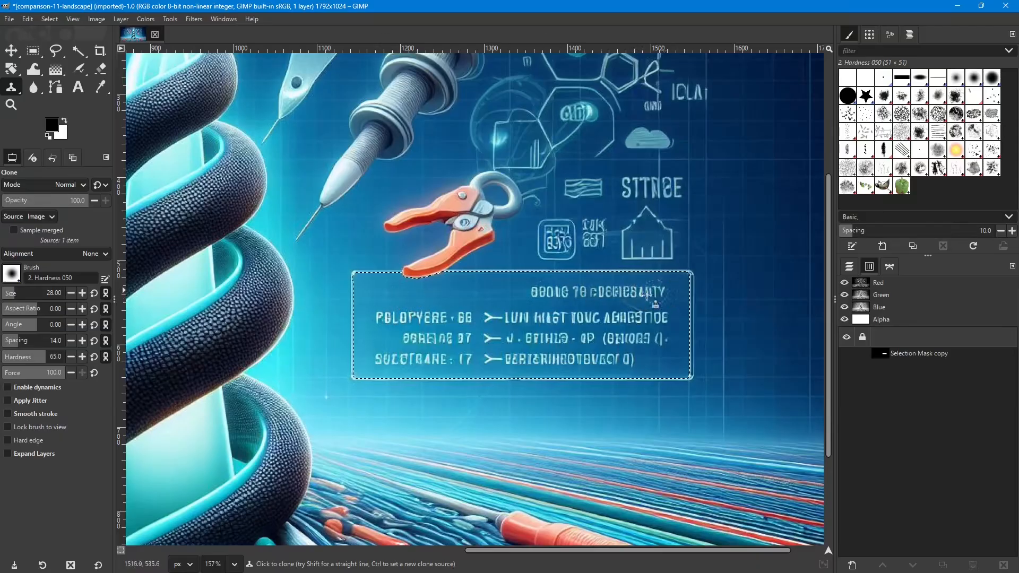
{"action": "left_click", "coordinate": [378, 316]}
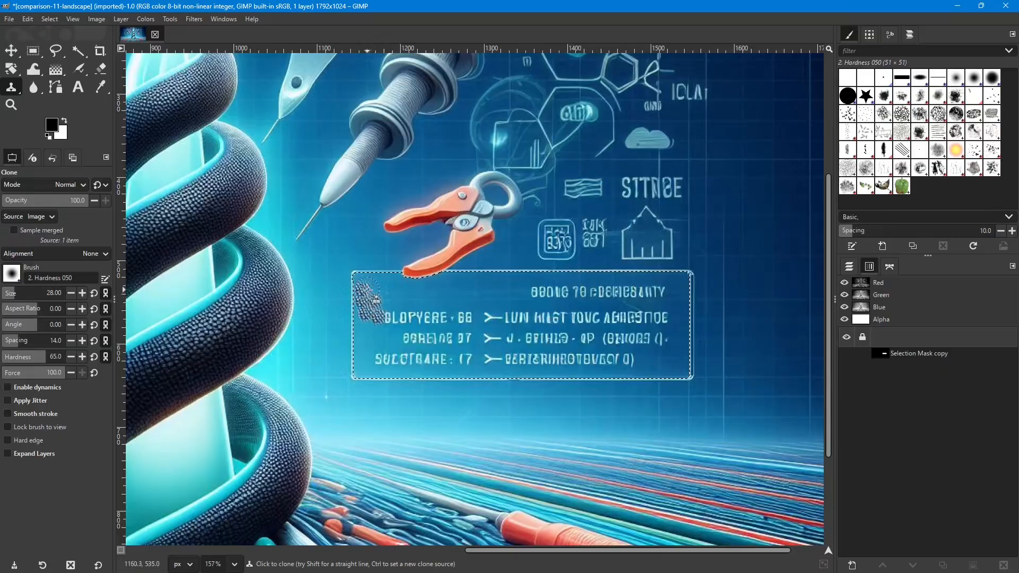
{"action": "left_click_drag", "start_coordinate": [382, 300], "coordinate": [388, 324]}
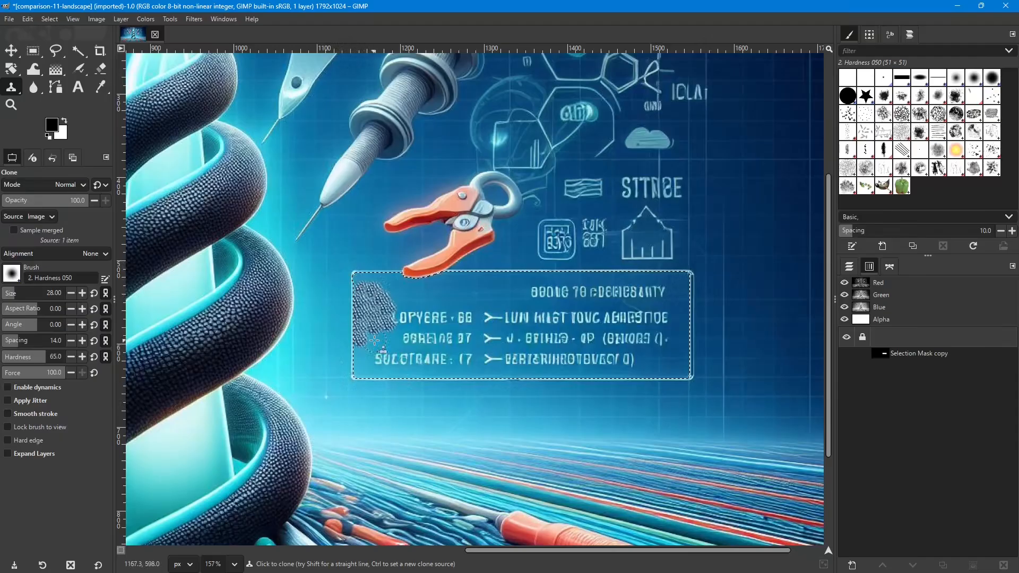
{"action": "mouse_move", "coordinate": [382, 335]}
{"action": "left_mouse_down"}
{"action": "mouse_move", "coordinate": [404, 340]}
{"action": "mouse_move", "coordinate": [398, 321]}
{"action": "mouse_move", "coordinate": [384, 352]}
{"action": "mouse_move", "coordinate": [401, 303]}
{"action": "mouse_move", "coordinate": [358, 277]}
{"action": "mouse_move", "coordinate": [368, 286]}
{"action": "mouse_move", "coordinate": [393, 284]}
{"action": "mouse_move", "coordinate": [366, 273]}
{"action": "mouse_move", "coordinate": [490, 277]}
{"action": "left_mouse_up"}
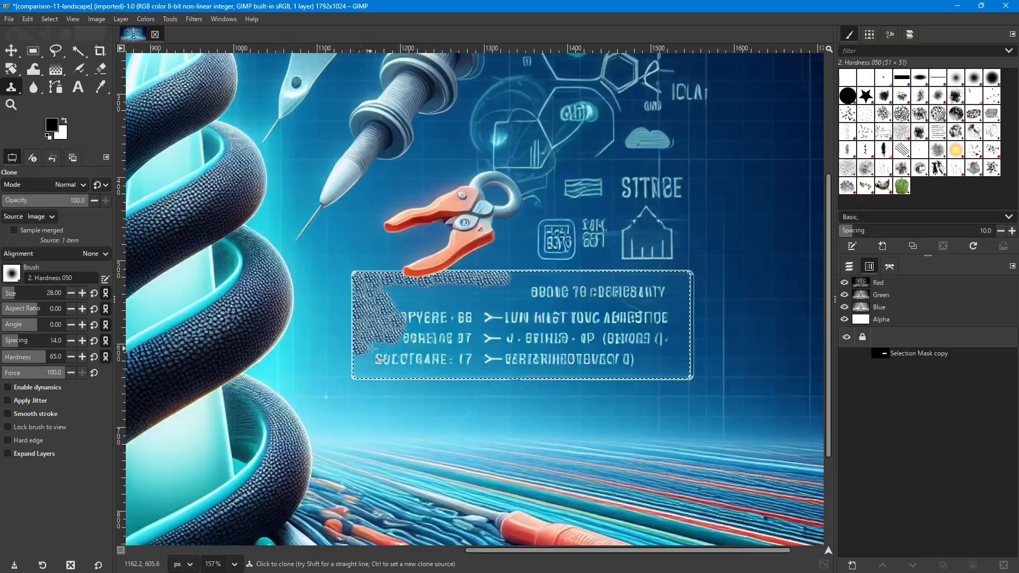
{"action": "mouse_move", "coordinate": [368, 346]}
{"action": "left_mouse_down"}
{"action": "mouse_move", "coordinate": [400, 330]}
{"action": "mouse_move", "coordinate": [386, 291]}
{"action": "mouse_move", "coordinate": [416, 289]}
{"action": "mouse_move", "coordinate": [402, 313]}
{"action": "left_mouse_up"}
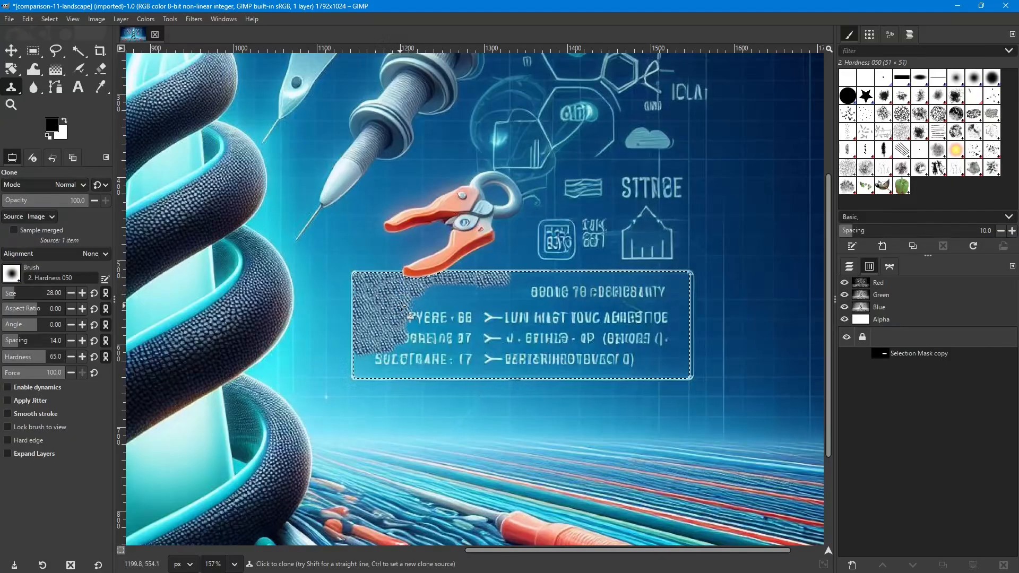
{"action": "mouse_move", "coordinate": [416, 300]}
{"action": "left_mouse_down"}
{"action": "mouse_move", "coordinate": [408, 334]}
{"action": "mouse_move", "coordinate": [395, 336]}
{"action": "mouse_move", "coordinate": [413, 336]}
{"action": "mouse_move", "coordinate": [374, 354]}
{"action": "left_mouse_up"}
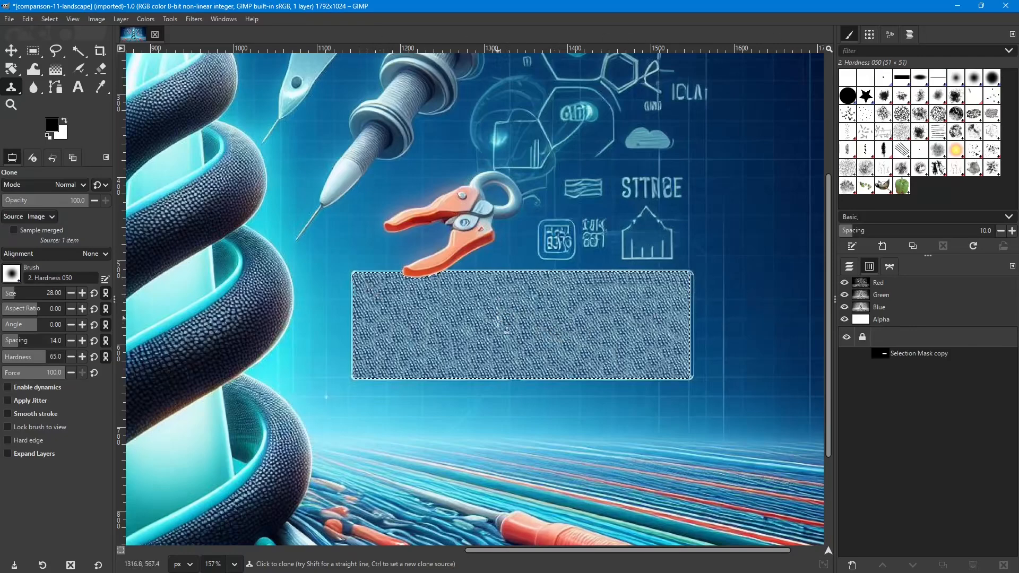
- Examine the texture-filled panel against the whole image and up close
{"action": "scroll", "coordinate": [445, 332], "scroll_direction": "down", "scroll_amount": 1}
{"action": "scroll", "coordinate": [445, 333], "scroll_direction": "down", "scroll_amount": 4}
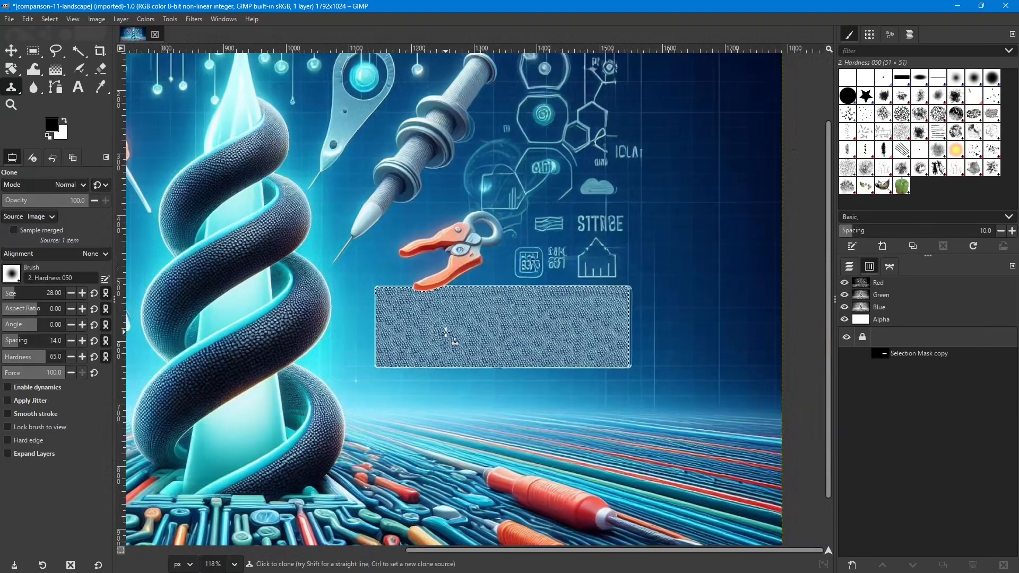
{"action": "scroll", "coordinate": [446, 332], "scroll_direction": "down", "scroll_amount": 4}
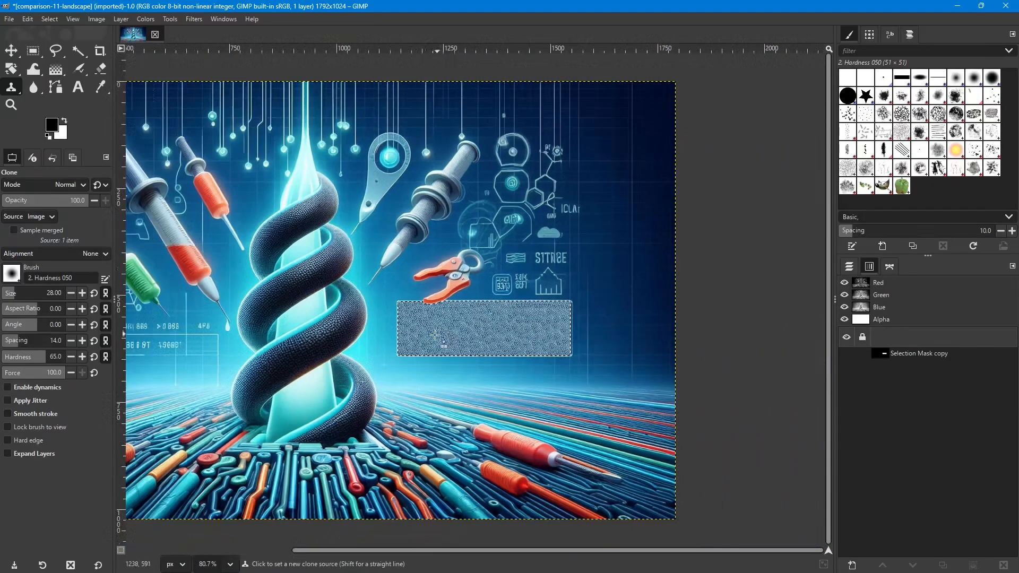
{"action": "scroll", "coordinate": [395, 329], "scroll_direction": "down", "scroll_amount": 2}
{"action": "scroll", "coordinate": [394, 329], "scroll_direction": "up", "scroll_amount": 2}
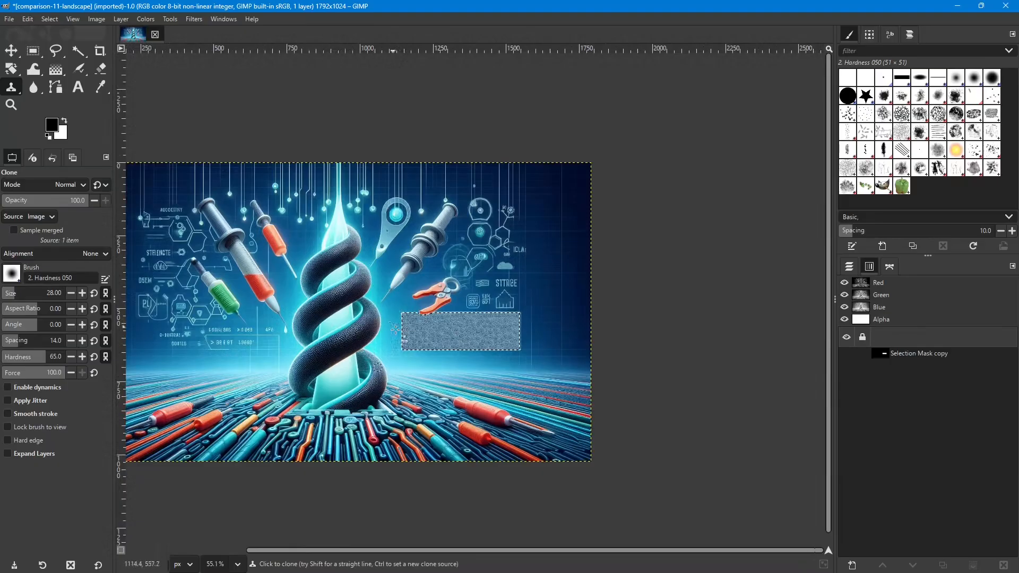
{"action": "scroll", "coordinate": [421, 337], "scroll_direction": "up", "scroll_amount": 4}
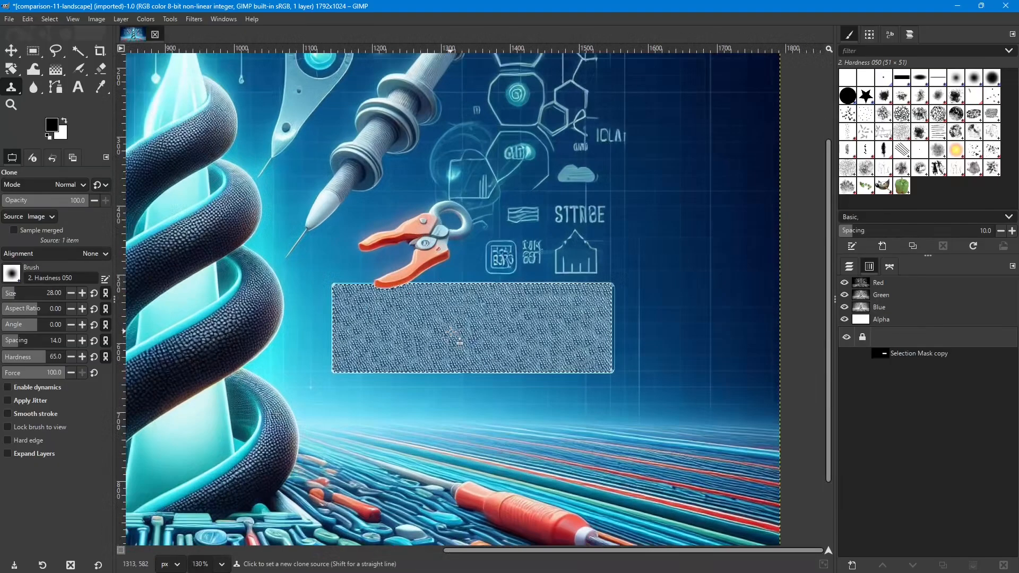
{"action": "scroll", "coordinate": [430, 332], "scroll_direction": "up", "scroll_amount": 1}
{"action": "scroll", "coordinate": [430, 332], "scroll_direction": "down", "scroll_amount": 2}
{"action": "scroll", "coordinate": [430, 332], "scroll_direction": "down", "scroll_amount": 3}
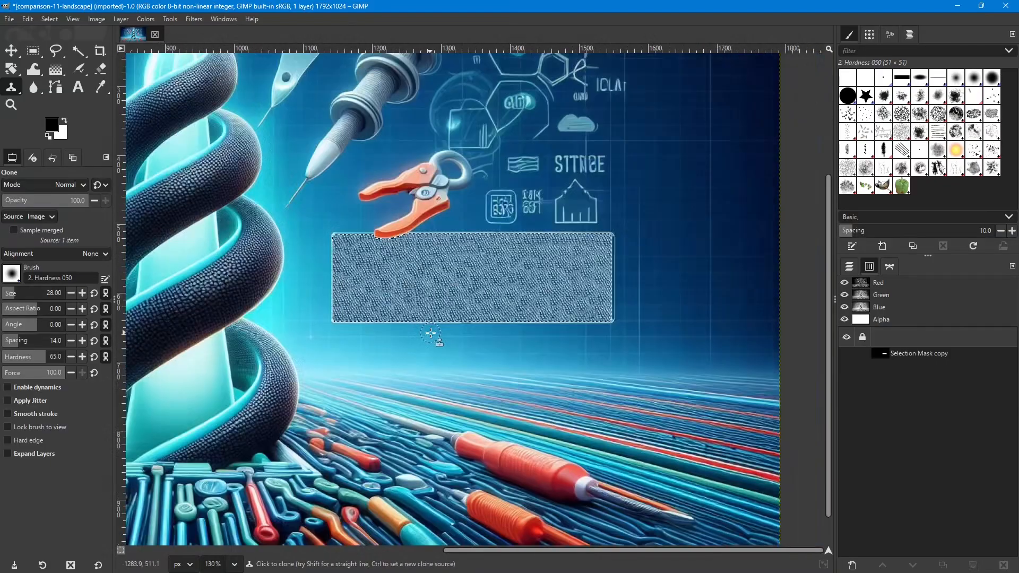
{"action": "scroll", "coordinate": [443, 319], "scroll_direction": "up", "scroll_amount": 1}
{"action": "scroll", "coordinate": [461, 317], "scroll_direction": "up", "scroll_amount": 3}
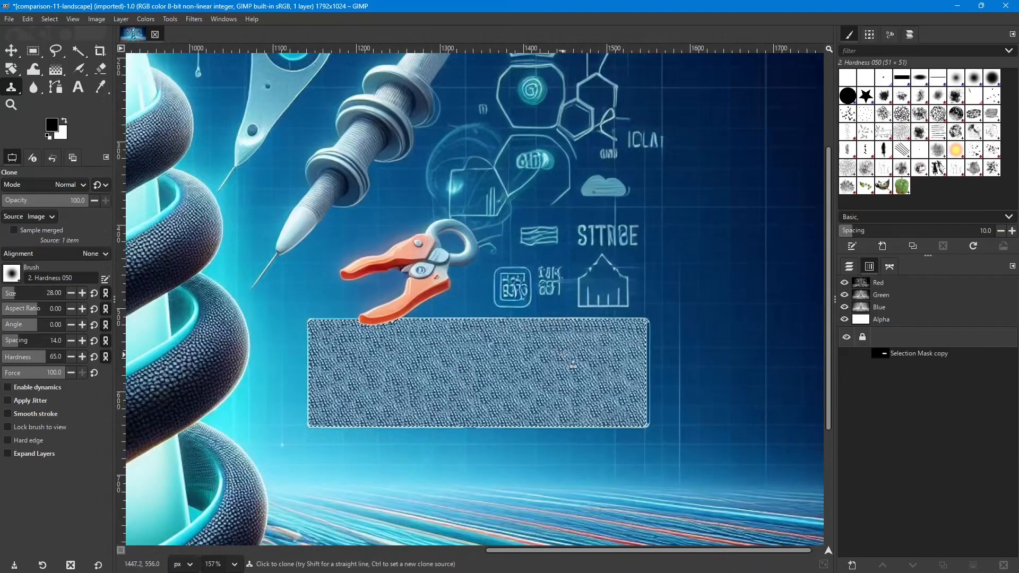
- Activate the Dodge / Burn tool with brush size 87, type Burn and range Highlights
{"action": "right_click", "coordinate": [29, 90]}
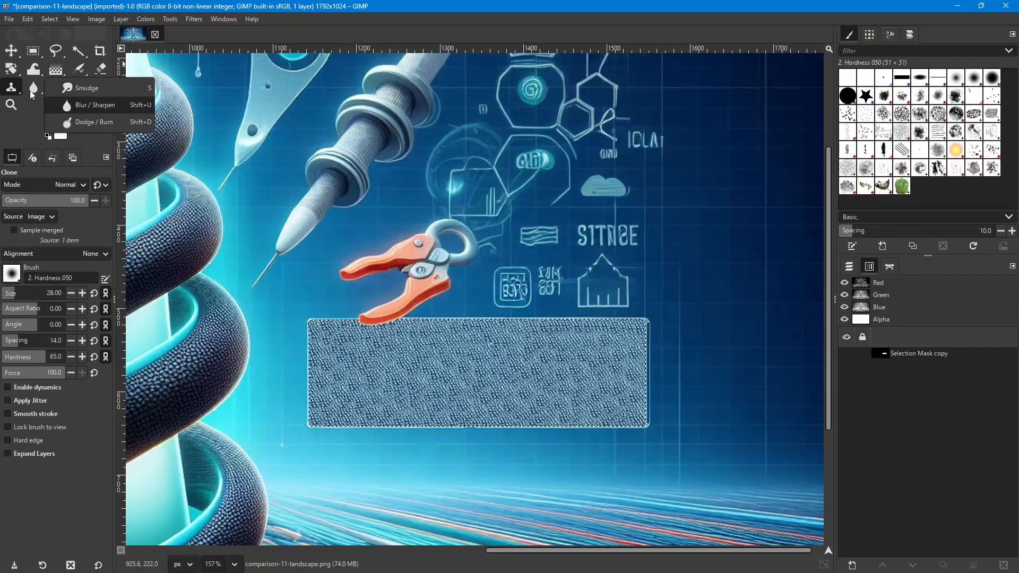
{"action": "left_click", "coordinate": [97, 122]}
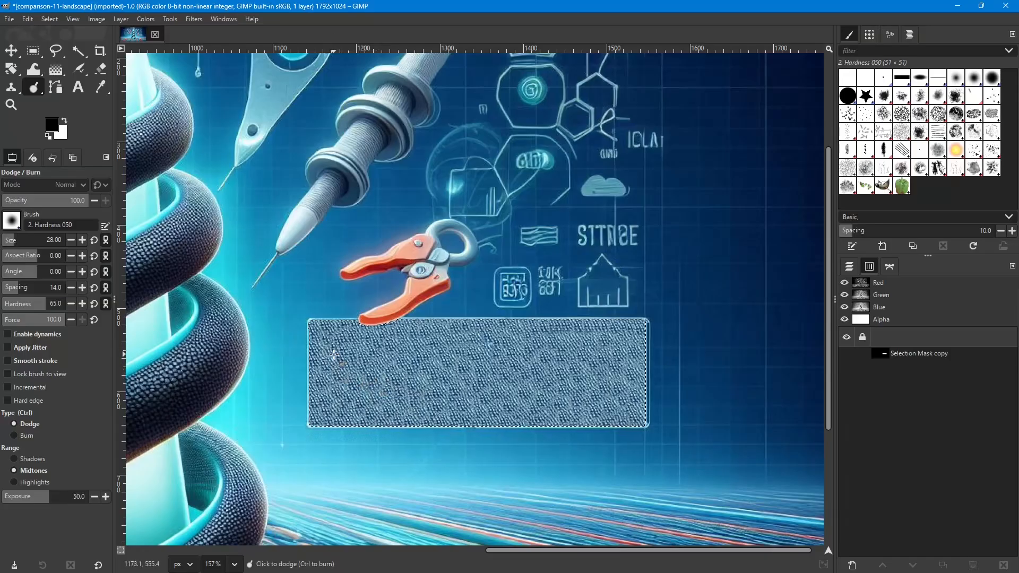
{"action": "key", "text": "bracketleft"}
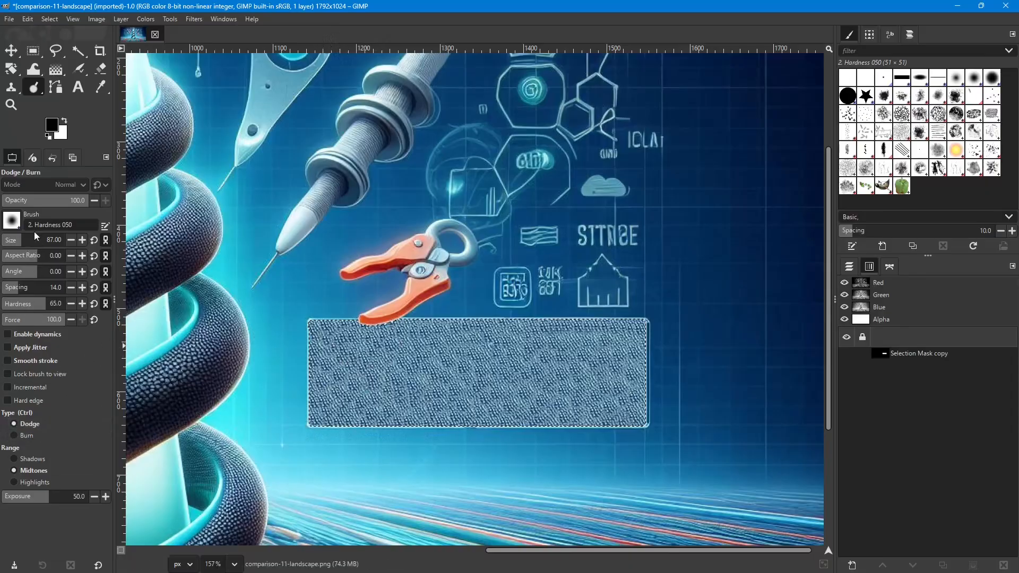
{"action": "left_click", "coordinate": [15, 438]}
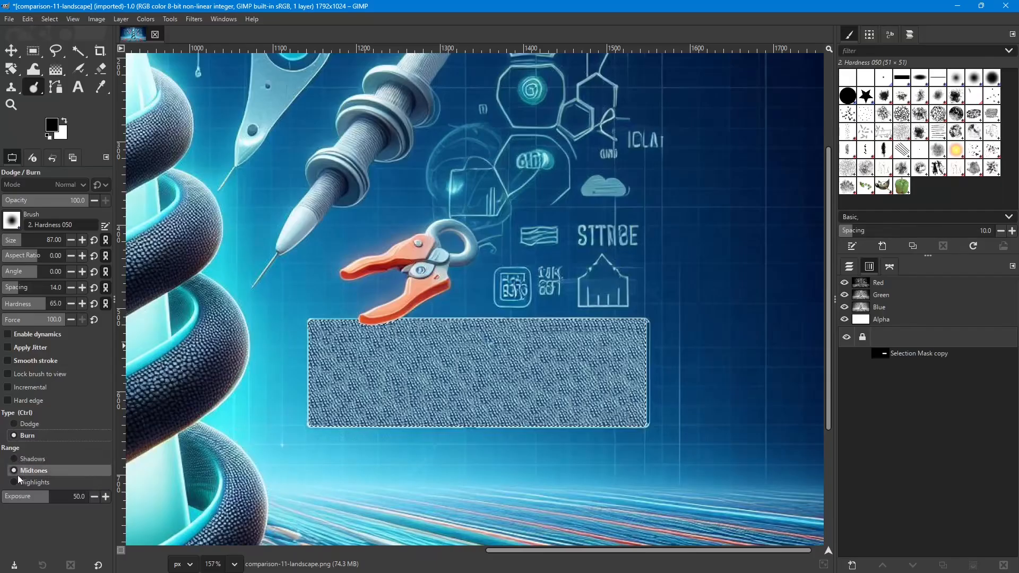
{"action": "left_click", "coordinate": [37, 481]}
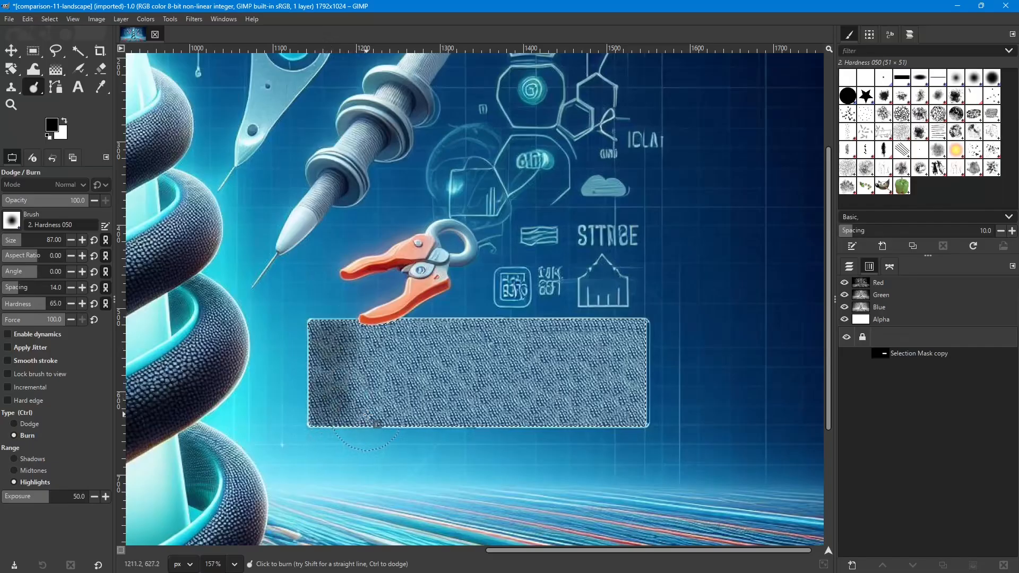
- Burn the highlights along the left end and the upper strip of the textured panel
{"action": "left_click", "coordinate": [369, 391]}
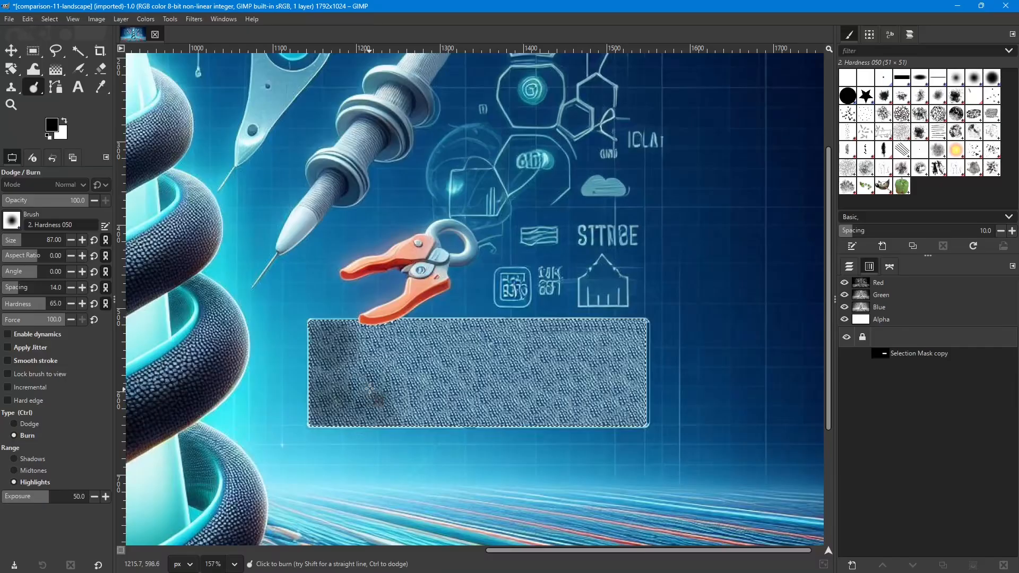
{"action": "mouse_move", "coordinate": [360, 370]}
{"action": "left_mouse_down"}
{"action": "mouse_move", "coordinate": [381, 344]}
{"action": "mouse_move", "coordinate": [360, 342]}
{"action": "mouse_move", "coordinate": [394, 344]}
{"action": "left_mouse_up"}
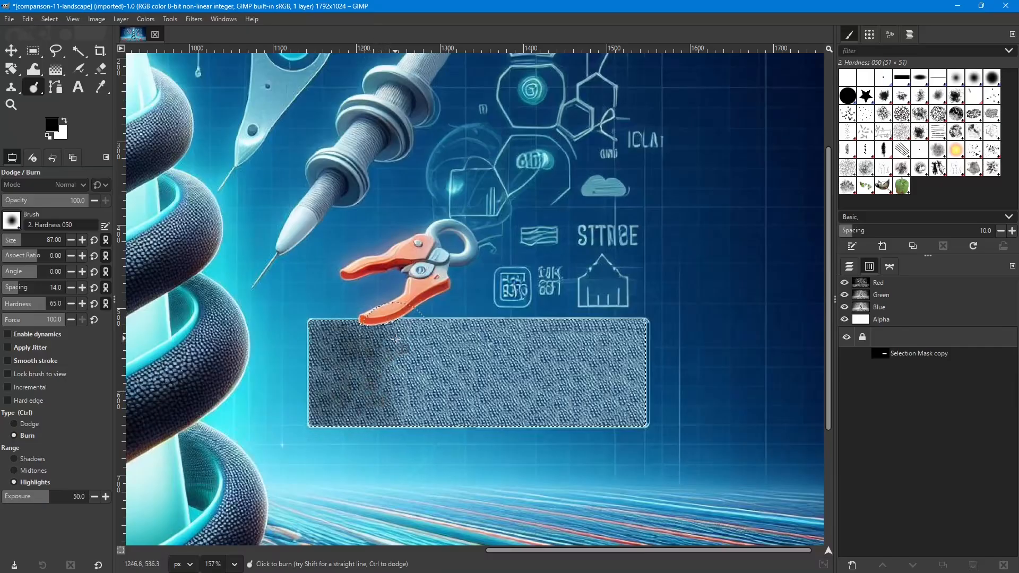
{"action": "left_click", "coordinate": [398, 339]}
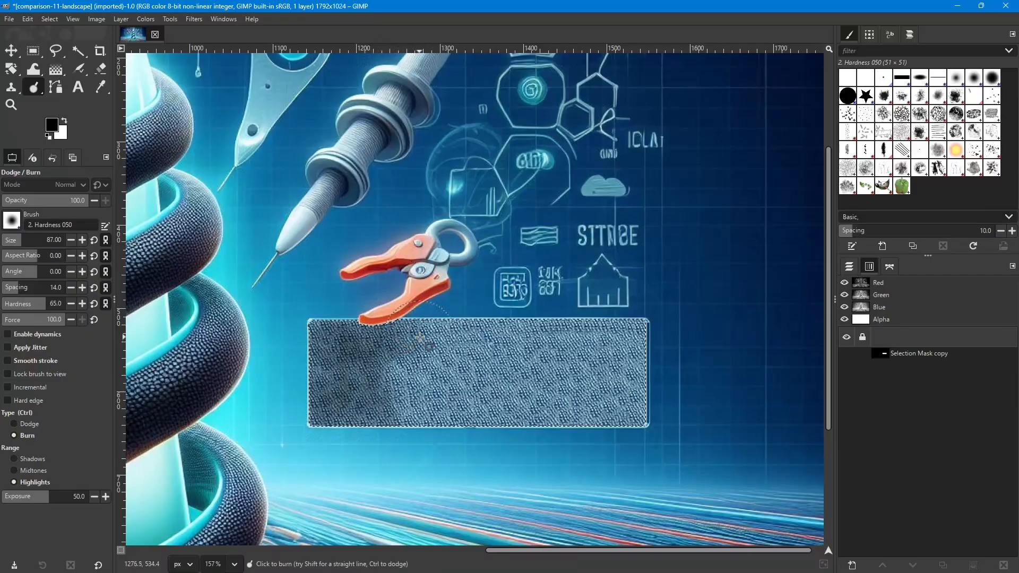
{"action": "left_click", "coordinate": [419, 336]}
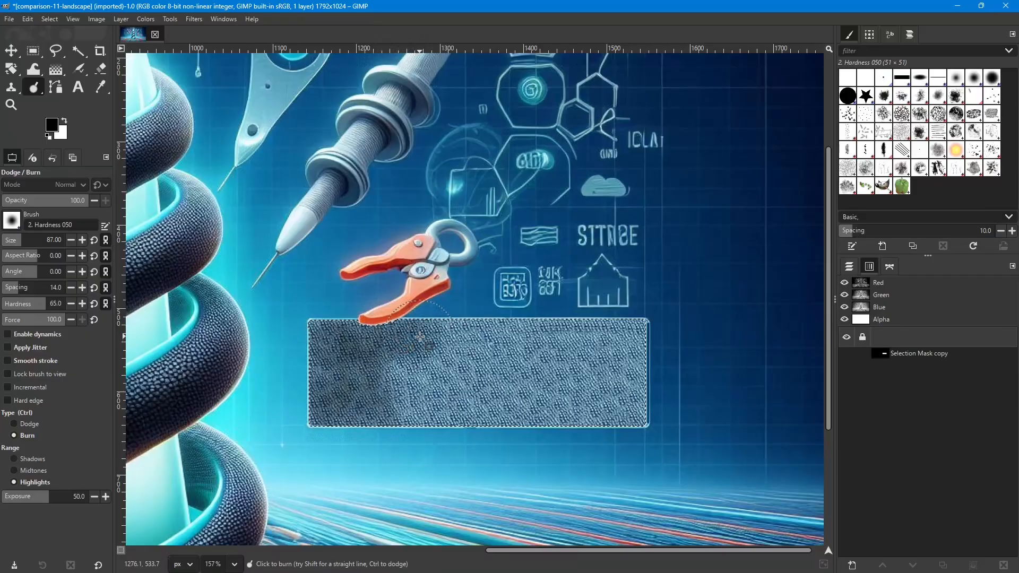
{"action": "left_click", "coordinate": [455, 332]}
{"action": "left_click", "coordinate": [483, 333]}
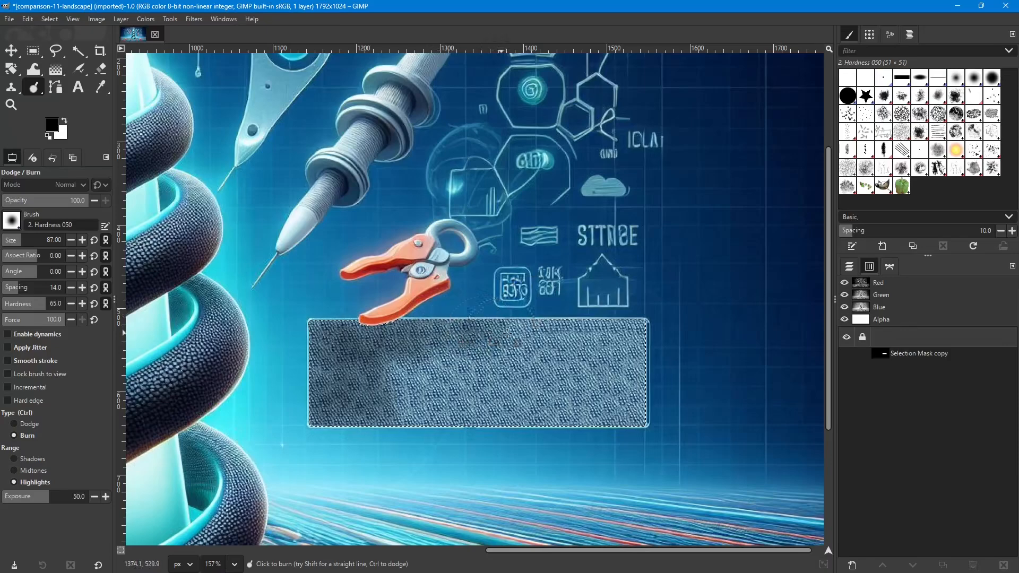
{"action": "left_click", "coordinate": [509, 333]}
{"action": "left_click", "coordinate": [539, 337]}
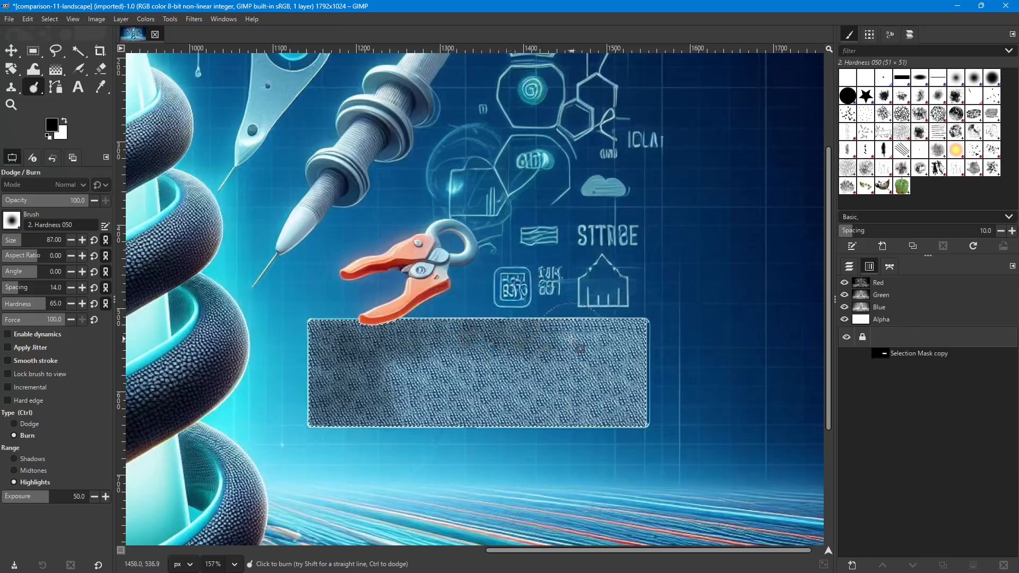
{"action": "left_click", "coordinate": [566, 337]}
{"action": "left_click", "coordinate": [600, 340]}
{"action": "left_click", "coordinate": [624, 339]}
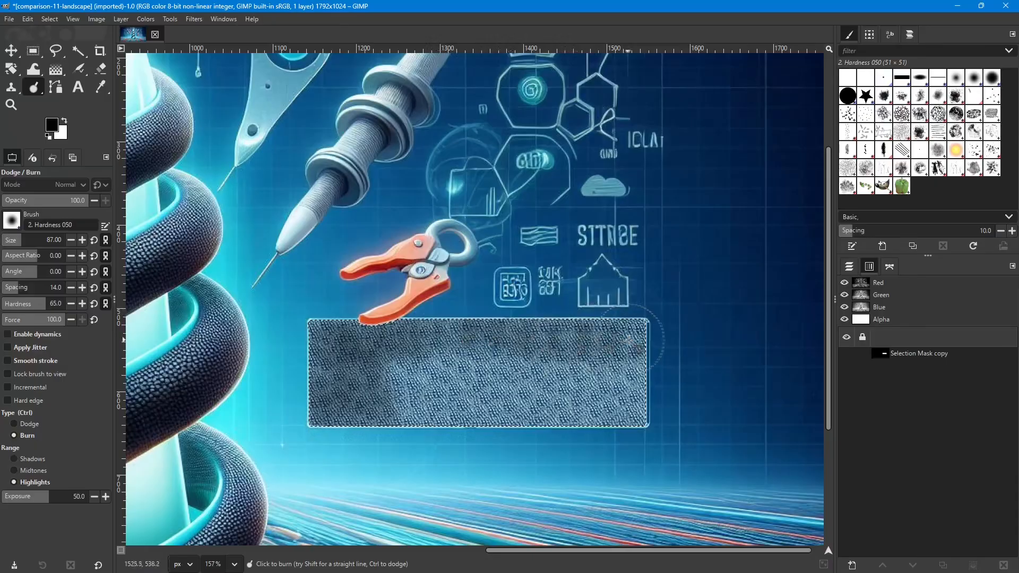
- Burn the panel's right end and lower area, and go over its upper strip again to darken it further
{"action": "mouse_move", "coordinate": [639, 404]}
{"action": "left_mouse_down"}
{"action": "mouse_move", "coordinate": [412, 415]}
{"action": "mouse_move", "coordinate": [397, 407]}
{"action": "mouse_move", "coordinate": [392, 380]}
{"action": "mouse_move", "coordinate": [639, 362]}
{"action": "left_mouse_up"}
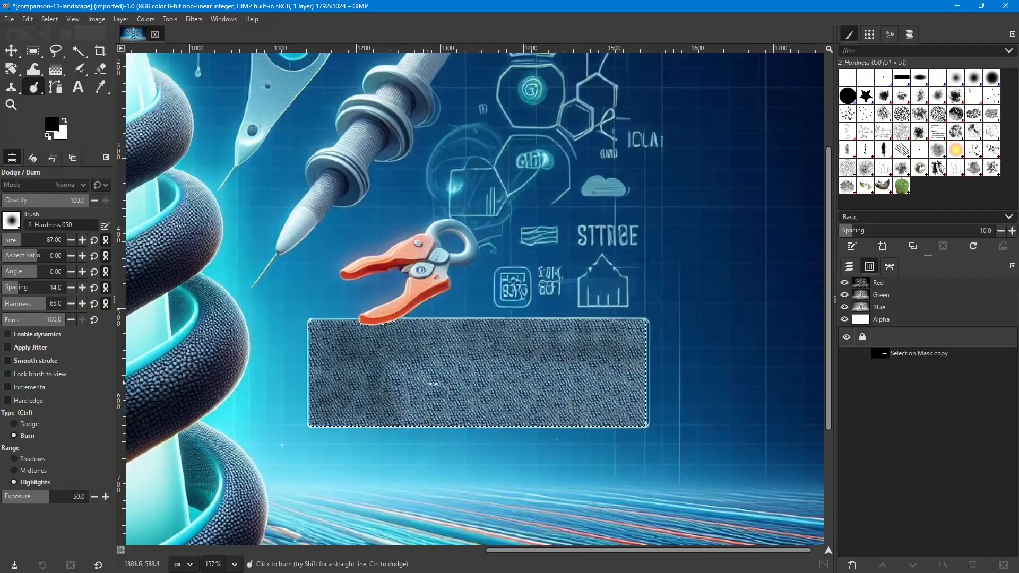
{"action": "mouse_move", "coordinate": [443, 443]}
{"action": "left_mouse_down"}
{"action": "mouse_move", "coordinate": [428, 409]}
{"action": "mouse_move", "coordinate": [408, 403]}
{"action": "mouse_move", "coordinate": [406, 375]}
{"action": "mouse_move", "coordinate": [458, 387]}
{"action": "mouse_move", "coordinate": [456, 411]}
{"action": "mouse_move", "coordinate": [475, 419]}
{"action": "mouse_move", "coordinate": [517, 421]}
{"action": "mouse_move", "coordinate": [633, 416]}
{"action": "mouse_move", "coordinate": [531, 391]}
{"action": "mouse_move", "coordinate": [474, 391]}
{"action": "mouse_move", "coordinate": [673, 380]}
{"action": "left_mouse_up"}
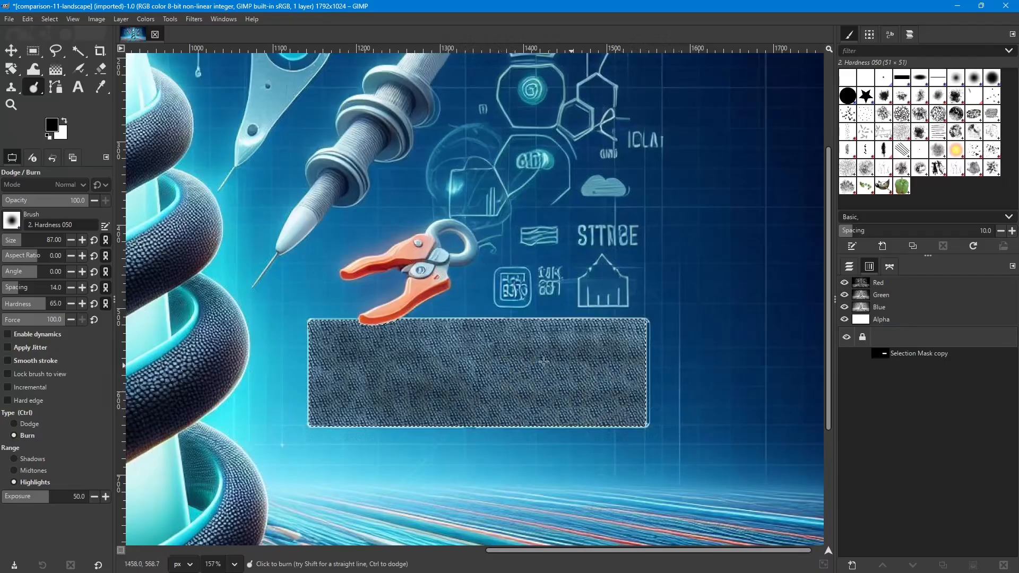
{"action": "left_click_drag", "start_coordinate": [436, 344], "coordinate": [683, 337]}
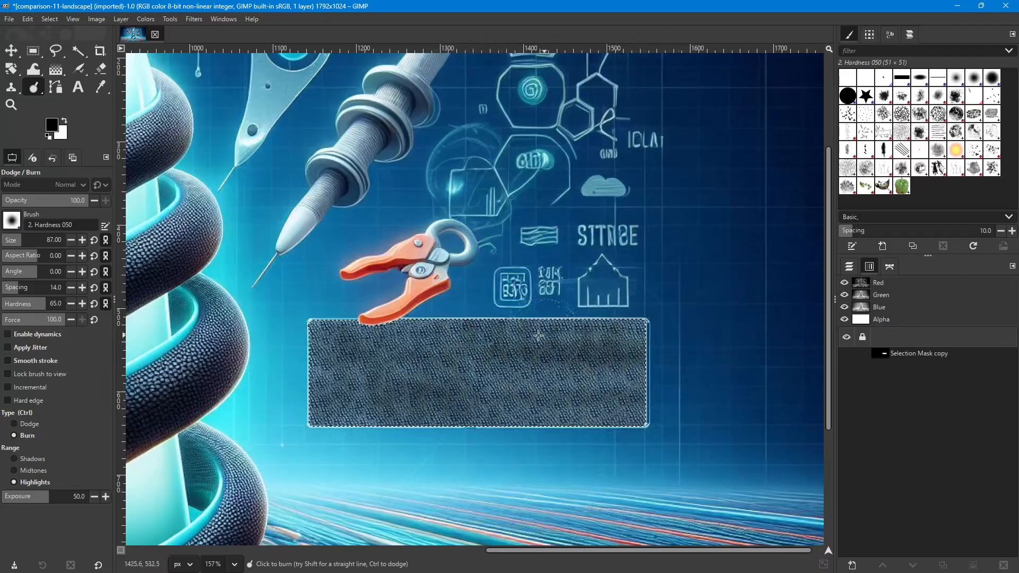
{"action": "left_click", "coordinate": [524, 318]}
{"action": "left_click", "coordinate": [599, 321]}
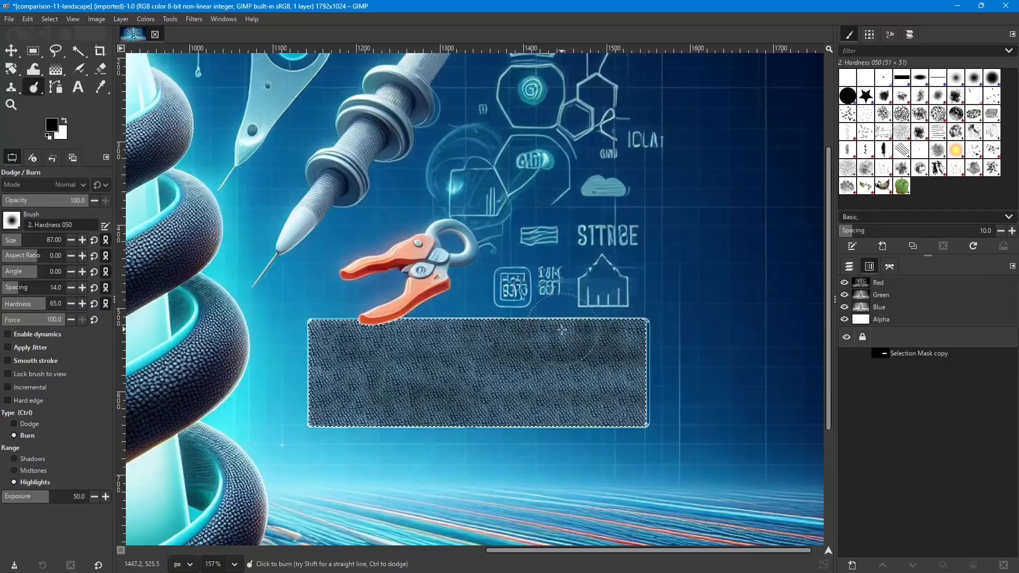
{"action": "left_click", "coordinate": [483, 336]}
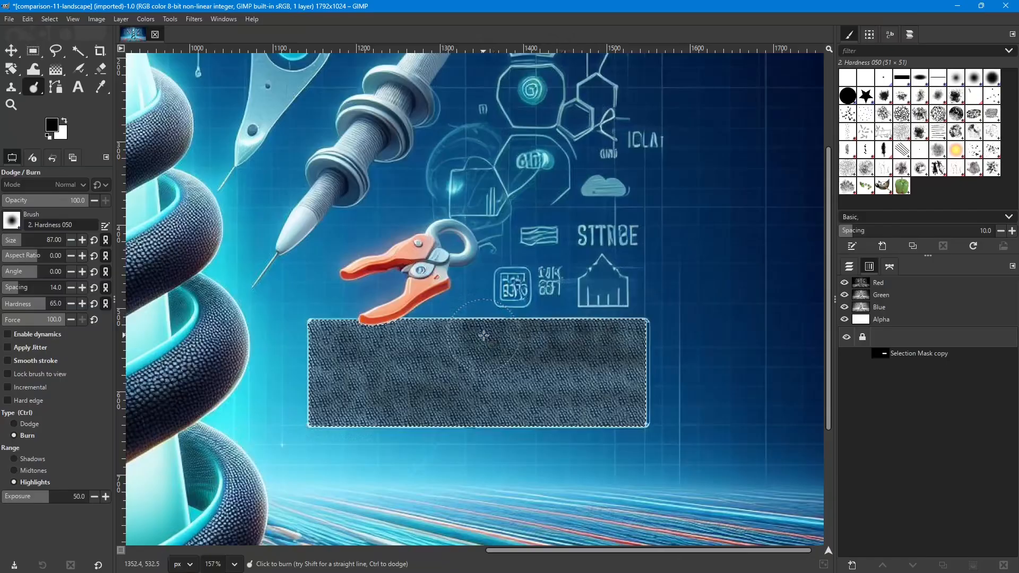
{"action": "left_click", "coordinate": [444, 332]}
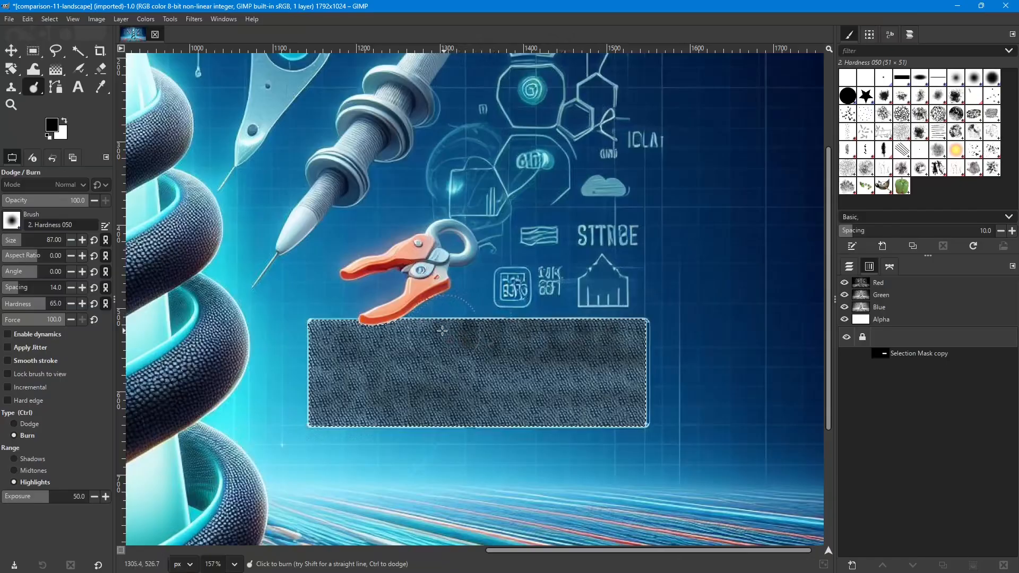
- Burn the highlights across the middle and lower right of the textured panel, and burn the midtones over the whole panel
{"action": "mouse_move", "coordinate": [427, 331]}
{"action": "left_mouse_down"}
{"action": "mouse_move", "coordinate": [328, 344]}
{"action": "mouse_move", "coordinate": [319, 366]}
{"action": "mouse_move", "coordinate": [322, 410]}
{"action": "mouse_move", "coordinate": [552, 425]}
{"action": "mouse_move", "coordinate": [615, 423]}
{"action": "mouse_move", "coordinate": [630, 407]}
{"action": "mouse_move", "coordinate": [626, 382]}
{"action": "mouse_move", "coordinate": [535, 380]}
{"action": "left_mouse_up"}
{"action": "mouse_move", "coordinate": [499, 377]}
{"action": "left_mouse_down"}
{"action": "mouse_move", "coordinate": [388, 375]}
{"action": "mouse_move", "coordinate": [491, 436]}
{"action": "left_mouse_up"}
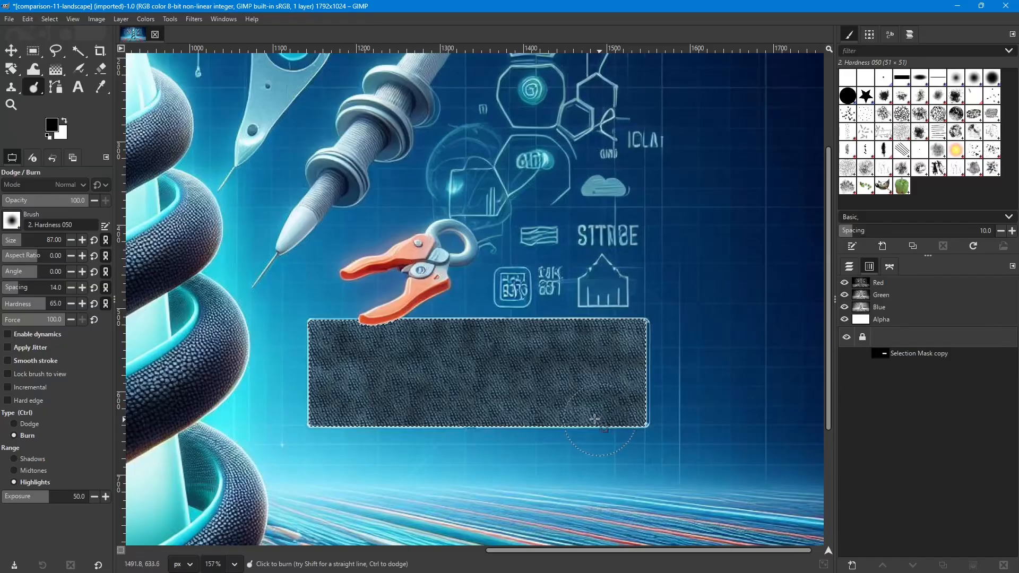
{"action": "left_click", "coordinate": [14, 471]}
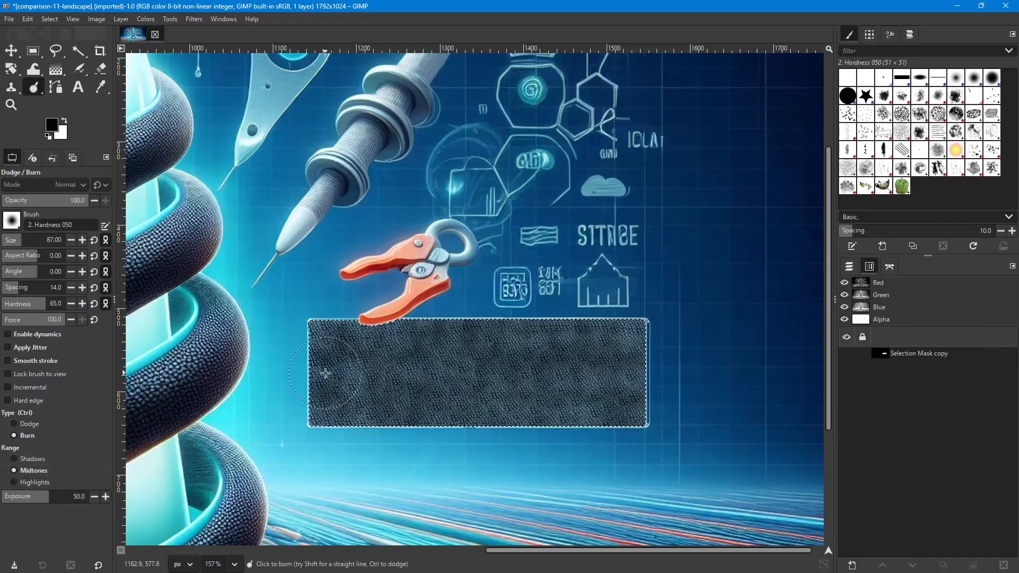
{"action": "mouse_move", "coordinate": [316, 338]}
{"action": "left_mouse_down"}
{"action": "mouse_move", "coordinate": [394, 402]}
{"action": "mouse_move", "coordinate": [387, 346]}
{"action": "mouse_move", "coordinate": [372, 371]}
{"action": "mouse_move", "coordinate": [368, 326]}
{"action": "mouse_move", "coordinate": [368, 378]}
{"action": "left_mouse_up"}
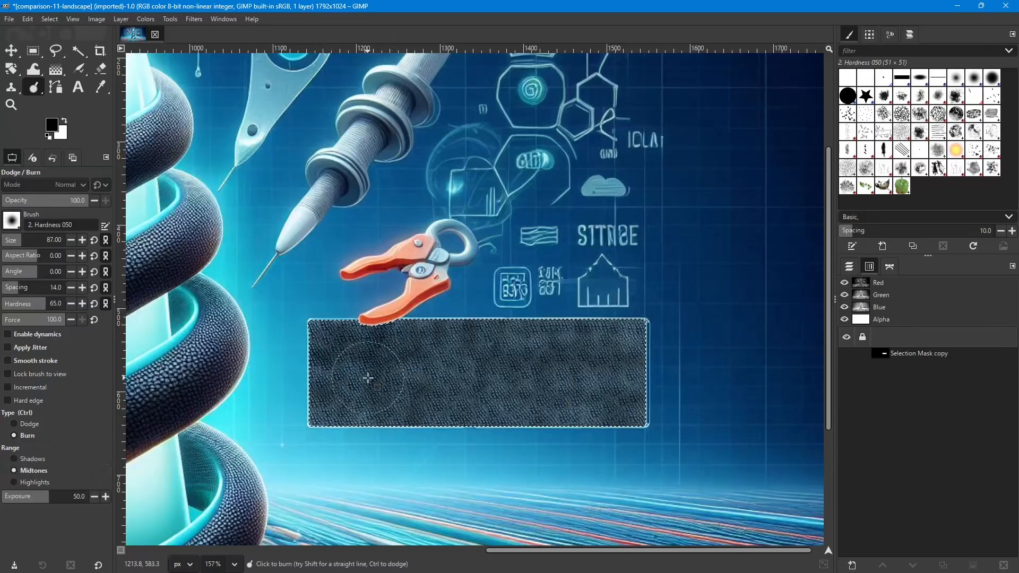
{"action": "mouse_move", "coordinate": [339, 411]}
{"action": "left_mouse_down"}
{"action": "mouse_move", "coordinate": [632, 406]}
{"action": "mouse_move", "coordinate": [648, 388]}
{"action": "mouse_move", "coordinate": [361, 384]}
{"action": "mouse_move", "coordinate": [329, 350]}
{"action": "mouse_move", "coordinate": [647, 331]}
{"action": "mouse_move", "coordinate": [382, 328]}
{"action": "mouse_move", "coordinate": [641, 340]}
{"action": "mouse_move", "coordinate": [557, 362]}
{"action": "mouse_move", "coordinate": [374, 367]}
{"action": "mouse_move", "coordinate": [636, 382]}
{"action": "mouse_move", "coordinate": [318, 425]}
{"action": "mouse_move", "coordinate": [632, 371]}
{"action": "mouse_move", "coordinate": [143, 421]}
{"action": "left_mouse_up"}
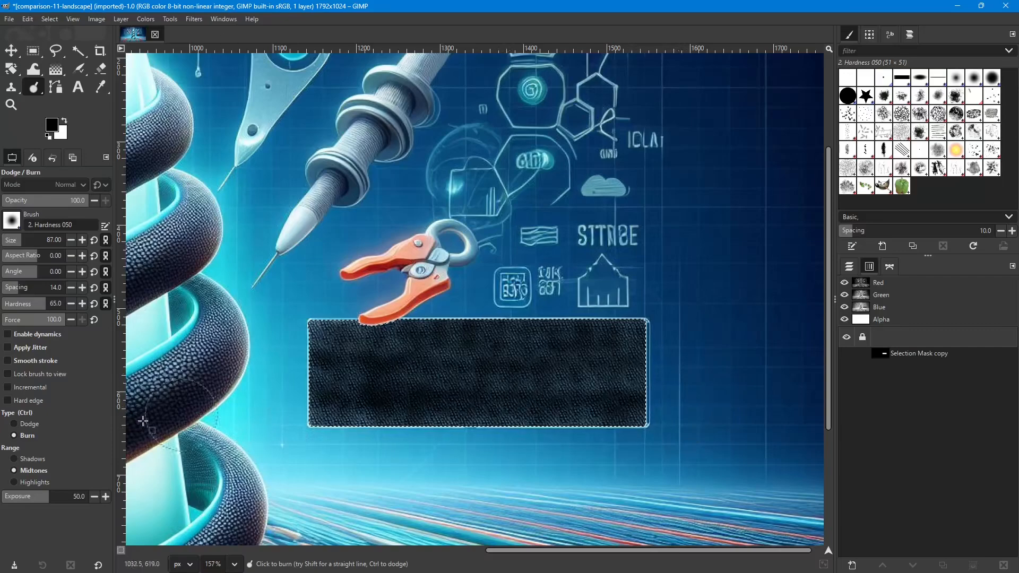
- Dodge the midtones along the panel's lower strip and in a spot left of its centre with brush size 43
{"action": "left_click", "coordinate": [14, 425]}
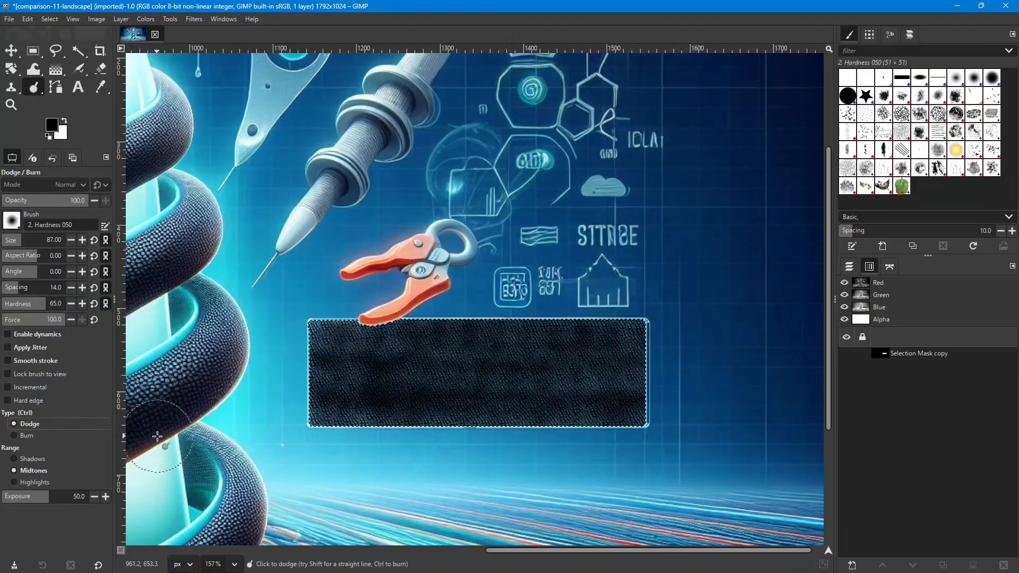
{"action": "key", "text": "bracketleft"}
{"action": "key", "text": "bracketleft"}
{"action": "key", "text": "bracketleft"}
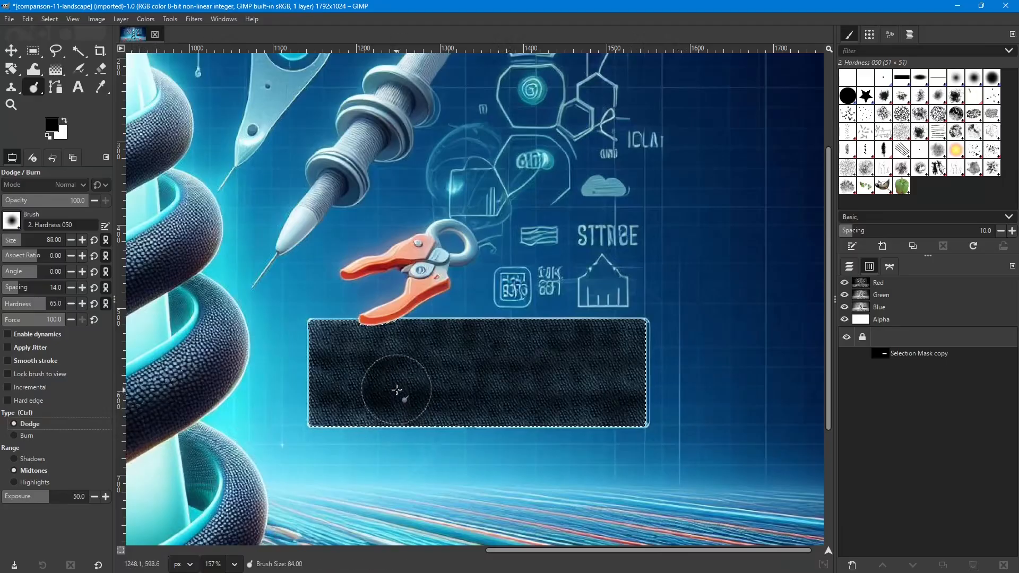
{"action": "key", "text": "bracketleft"}
{"action": "key", "text": "bracketleft"}
{"action": "key", "text": "bracketleft"}
{"action": "key", "text": "bracketleft"}
{"action": "key", "text": "bracketleft"}
{"action": "key", "text": "bracketleft"}
{"action": "key", "text": "bracketleft"}
{"action": "key", "text": "bracketleft"}
{"action": "key", "text": "bracketleft"}
{"action": "key", "text": "bracketleft"}
{"action": "key", "text": "bracketleft"}
{"action": "key", "text": "bracketleft"}
{"action": "key", "text": "bracketleft"}
{"action": "key", "text": "bracketleft"}
{"action": "key", "text": "bracketleft"}
{"action": "key", "text": "bracketleft"}
{"action": "key", "text": "bracketleft"}
{"action": "key", "text": "bracketleft"}
{"action": "key", "text": "bracketleft"}
{"action": "key", "text": "bracketleft"}
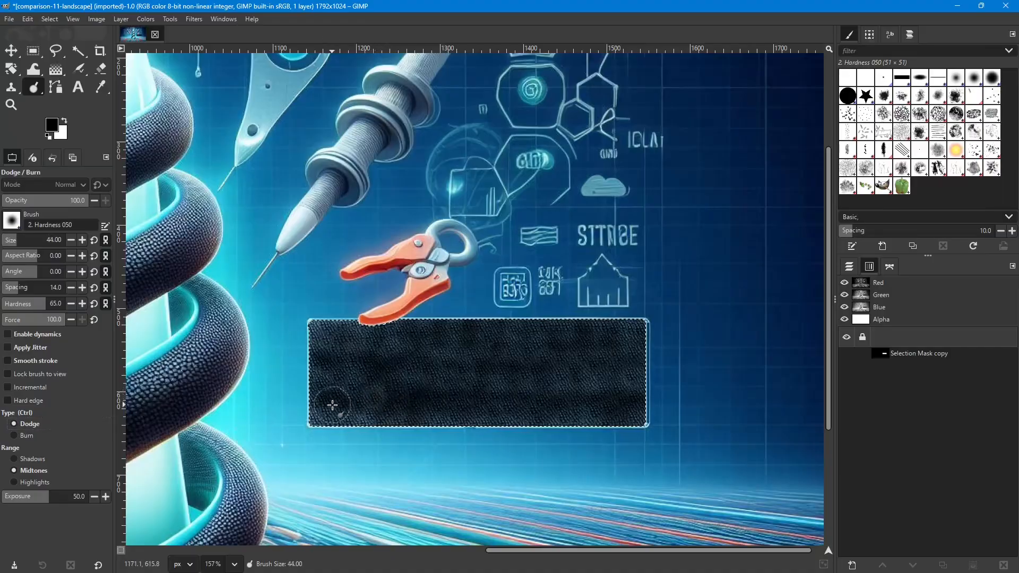
{"action": "left_click_drag", "start_coordinate": [331, 398], "coordinate": [454, 417]}
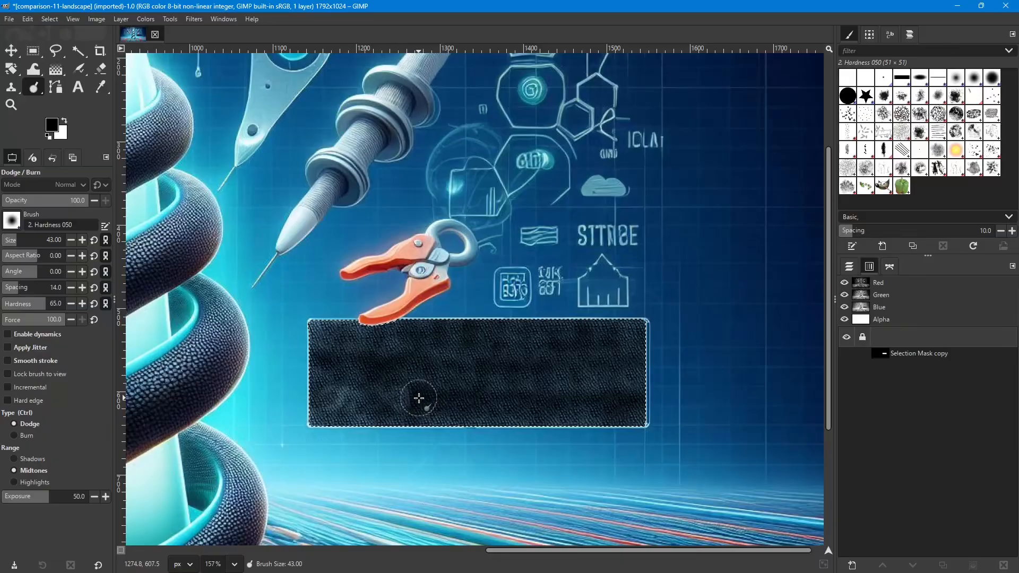
{"action": "mouse_move", "coordinate": [438, 400]}
{"action": "left_mouse_down"}
{"action": "mouse_move", "coordinate": [622, 401]}
{"action": "mouse_move", "coordinate": [722, 387]}
{"action": "left_mouse_up"}
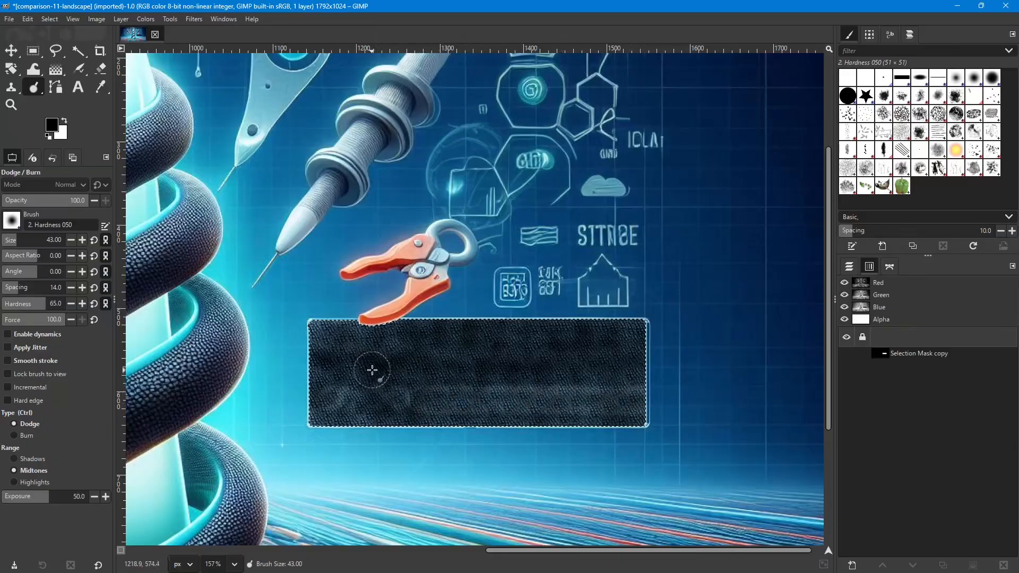
{"action": "mouse_move", "coordinate": [371, 364]}
{"action": "left_mouse_down"}
{"action": "mouse_move", "coordinate": [396, 367]}
{"action": "mouse_move", "coordinate": [387, 374]}
{"action": "left_mouse_up"}
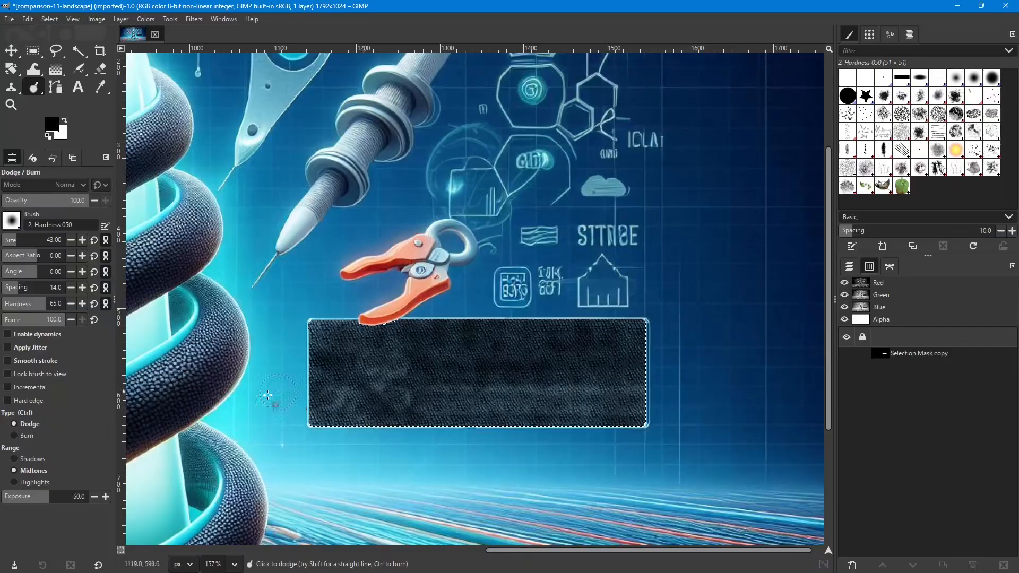
- Burn the midtones of the overly light patches in the panel with the exposure set to 17.2
{"action": "left_click", "coordinate": [14, 436]}
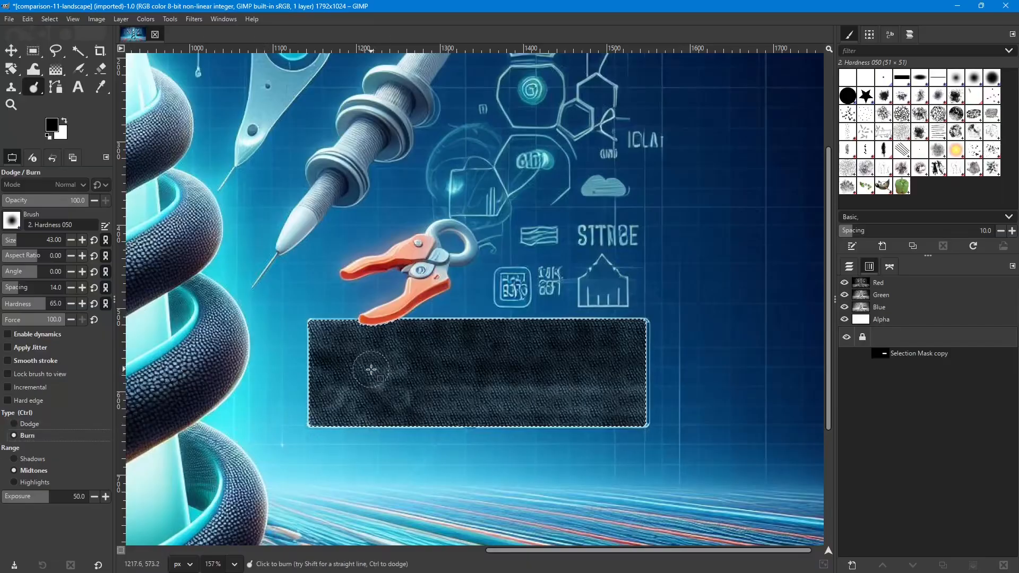
{"action": "left_click_drag", "start_coordinate": [48, 505], "coordinate": [38, 502]}
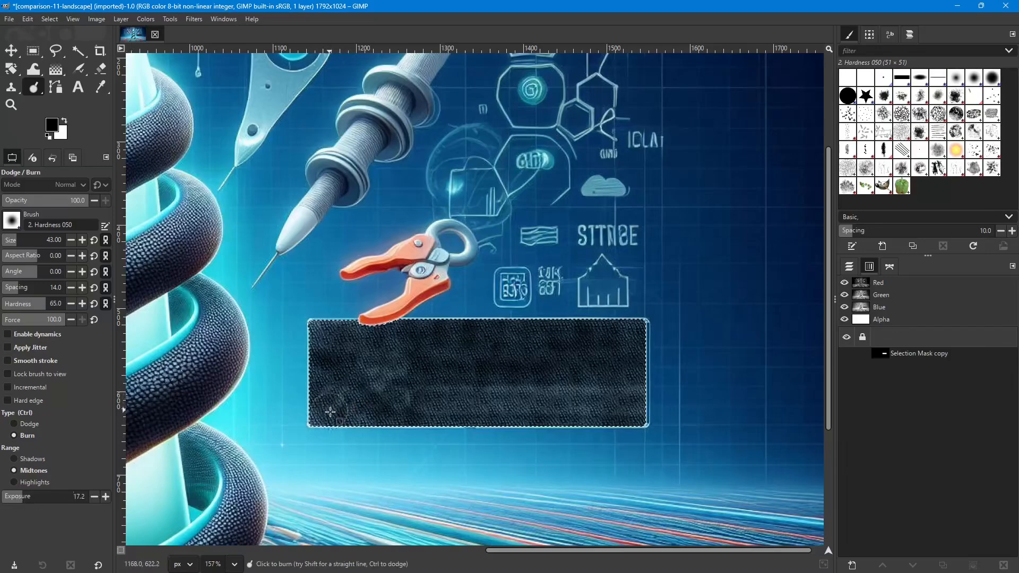
{"action": "mouse_move", "coordinate": [377, 381]}
{"action": "left_mouse_down"}
{"action": "mouse_move", "coordinate": [396, 387]}
{"action": "mouse_move", "coordinate": [390, 406]}
{"action": "mouse_move", "coordinate": [392, 393]}
{"action": "mouse_move", "coordinate": [405, 398]}
{"action": "mouse_move", "coordinate": [399, 369]}
{"action": "mouse_move", "coordinate": [367, 379]}
{"action": "mouse_move", "coordinate": [369, 368]}
{"action": "mouse_move", "coordinate": [378, 387]}
{"action": "mouse_move", "coordinate": [395, 349]}
{"action": "mouse_move", "coordinate": [406, 387]}
{"action": "mouse_move", "coordinate": [419, 389]}
{"action": "mouse_move", "coordinate": [383, 389]}
{"action": "mouse_move", "coordinate": [433, 400]}
{"action": "mouse_move", "coordinate": [382, 394]}
{"action": "mouse_move", "coordinate": [569, 392]}
{"action": "mouse_move", "coordinate": [493, 397]}
{"action": "mouse_move", "coordinate": [488, 407]}
{"action": "mouse_move", "coordinate": [567, 411]}
{"action": "mouse_move", "coordinate": [598, 403]}
{"action": "mouse_move", "coordinate": [594, 391]}
{"action": "mouse_move", "coordinate": [499, 388]}
{"action": "mouse_move", "coordinate": [631, 390]}
{"action": "mouse_move", "coordinate": [630, 333]}
{"action": "mouse_move", "coordinate": [529, 332]}
{"action": "left_mouse_up"}
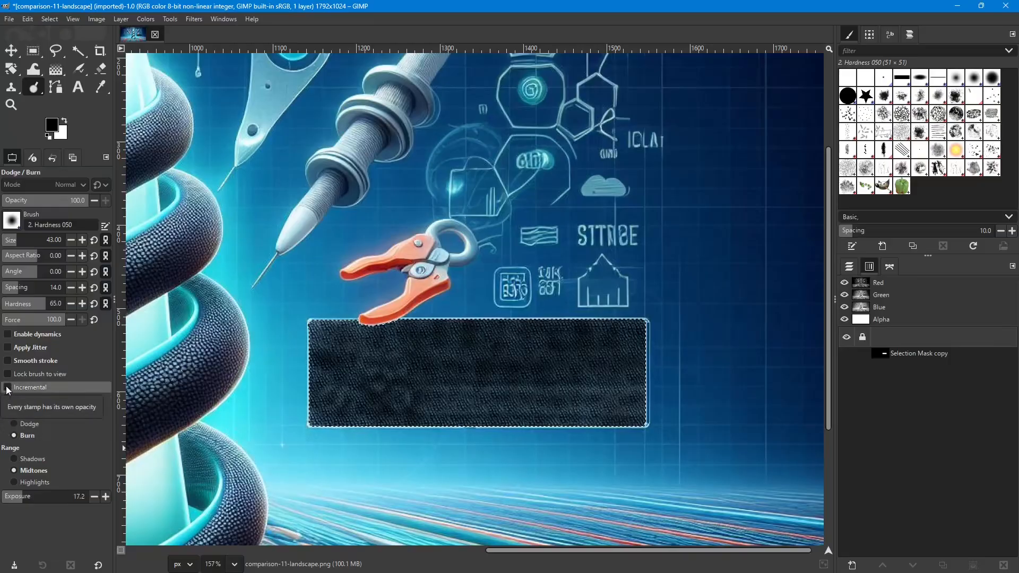
- Apply jitter with amount 0.27 and dodge the midtones across the lower half of the panel
{"action": "left_click", "coordinate": [8, 348]}
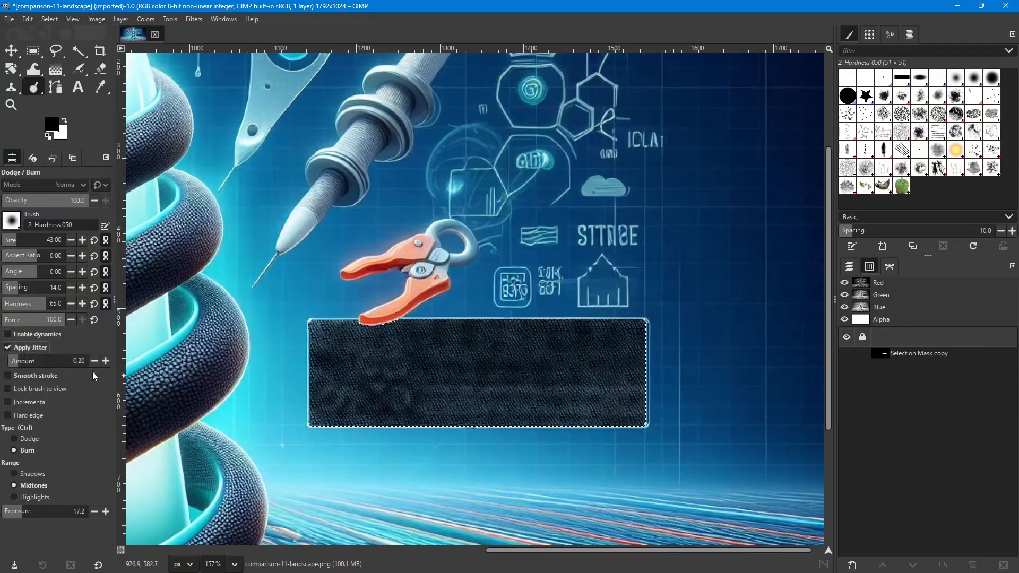
{"action": "left_click", "coordinate": [106, 361]}
{"action": "left_click", "coordinate": [106, 361]}
{"action": "left_click", "coordinate": [106, 360]}
{"action": "left_click", "coordinate": [106, 361]}
{"action": "left_click", "coordinate": [106, 361]}
{"action": "left_click", "coordinate": [107, 361]}
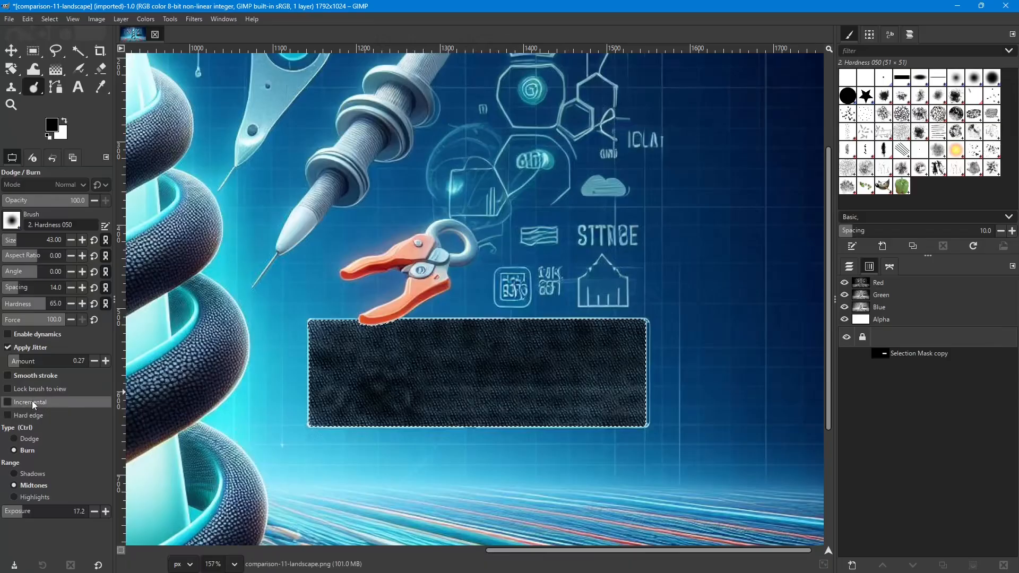
{"action": "left_click", "coordinate": [15, 441]}
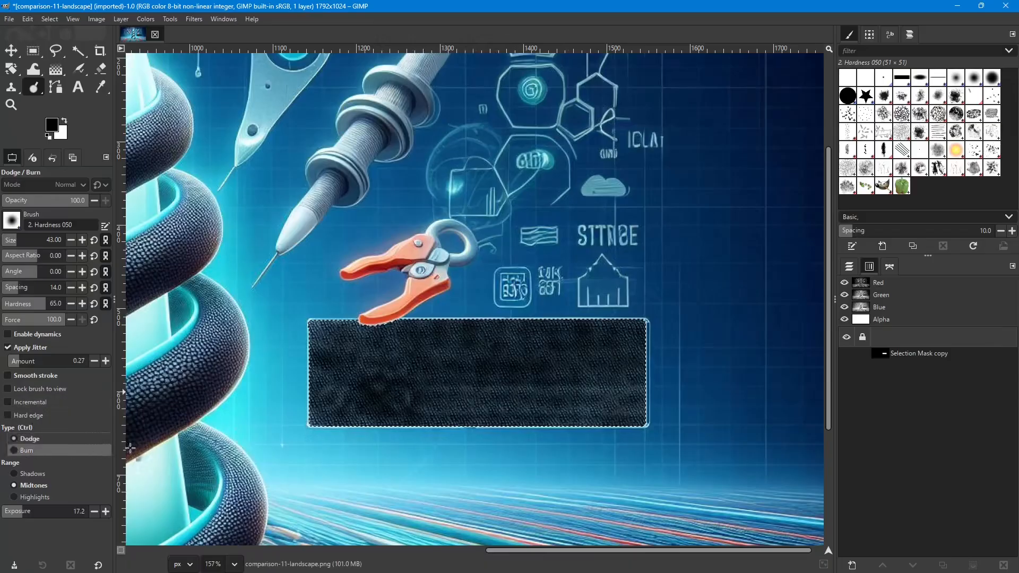
{"action": "mouse_move", "coordinate": [358, 384]}
{"action": "left_mouse_down"}
{"action": "mouse_move", "coordinate": [393, 393]}
{"action": "mouse_move", "coordinate": [390, 409]}
{"action": "mouse_move", "coordinate": [355, 391]}
{"action": "mouse_move", "coordinate": [408, 378]}
{"action": "mouse_move", "coordinate": [430, 355]}
{"action": "mouse_move", "coordinate": [427, 398]}
{"action": "mouse_move", "coordinate": [486, 371]}
{"action": "mouse_move", "coordinate": [573, 416]}
{"action": "mouse_move", "coordinate": [559, 367]}
{"action": "mouse_move", "coordinate": [511, 371]}
{"action": "mouse_move", "coordinate": [623, 383]}
{"action": "mouse_move", "coordinate": [596, 351]}
{"action": "mouse_move", "coordinate": [622, 343]}
{"action": "mouse_move", "coordinate": [594, 336]}
{"action": "mouse_move", "coordinate": [362, 345]}
{"action": "mouse_move", "coordinate": [332, 377]}
{"action": "mouse_move", "coordinate": [591, 381]}
{"action": "mouse_move", "coordinate": [554, 395]}
{"action": "mouse_move", "coordinate": [287, 403]}
{"action": "left_mouse_up"}
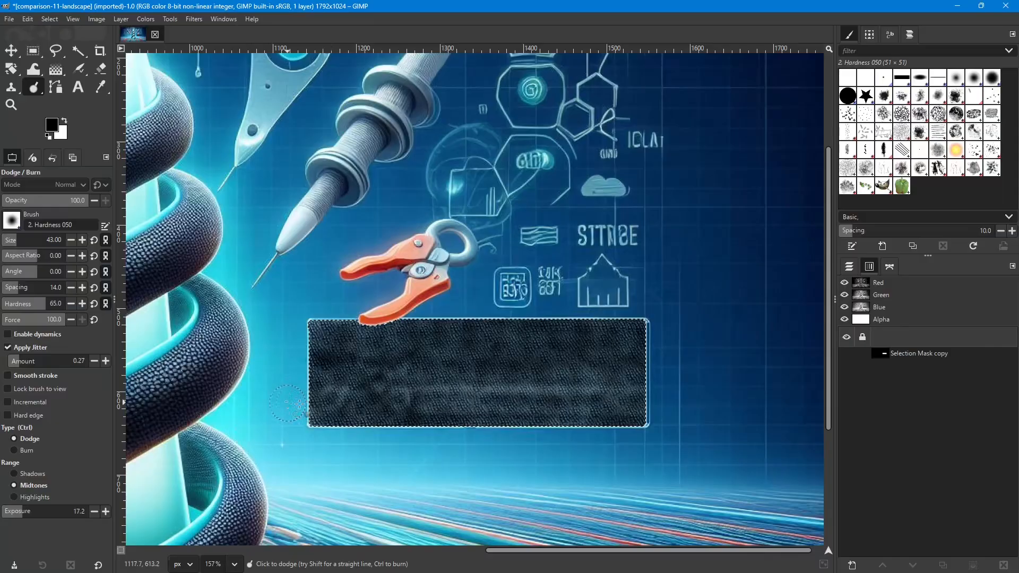
{"action": "left_click_drag", "start_coordinate": [510, 415], "coordinate": [686, 399]}
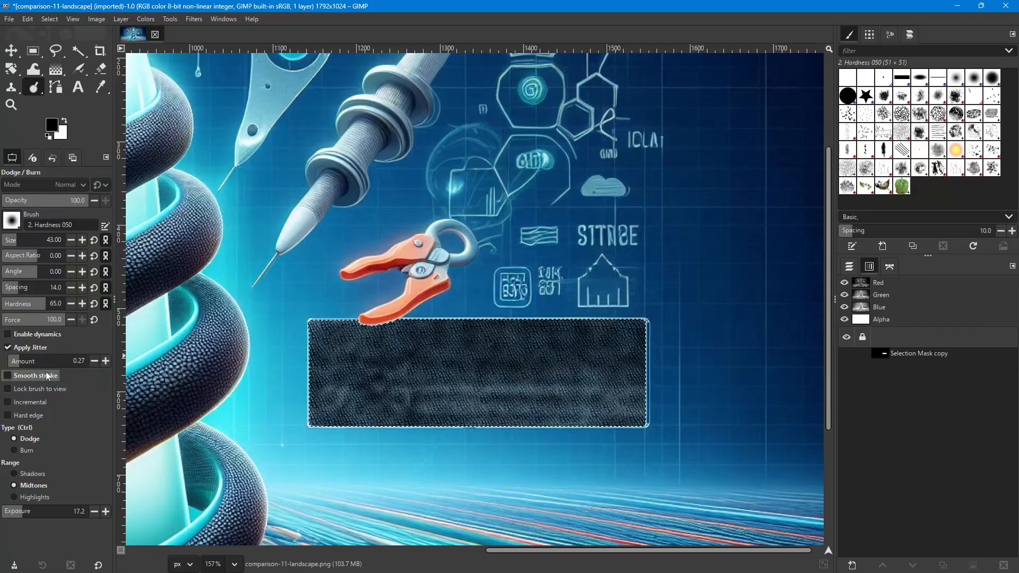
- Turn off jitter, set the tool back to Burn and reduce the brush size to 12 for the panel's left end
{"action": "left_click", "coordinate": [7, 348]}
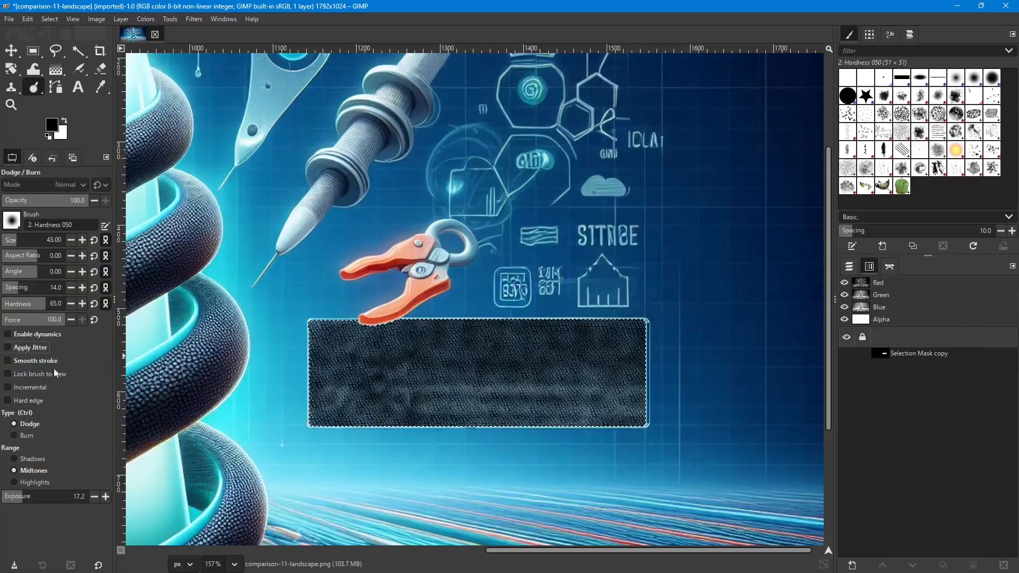
{"action": "left_click", "coordinate": [15, 436]}
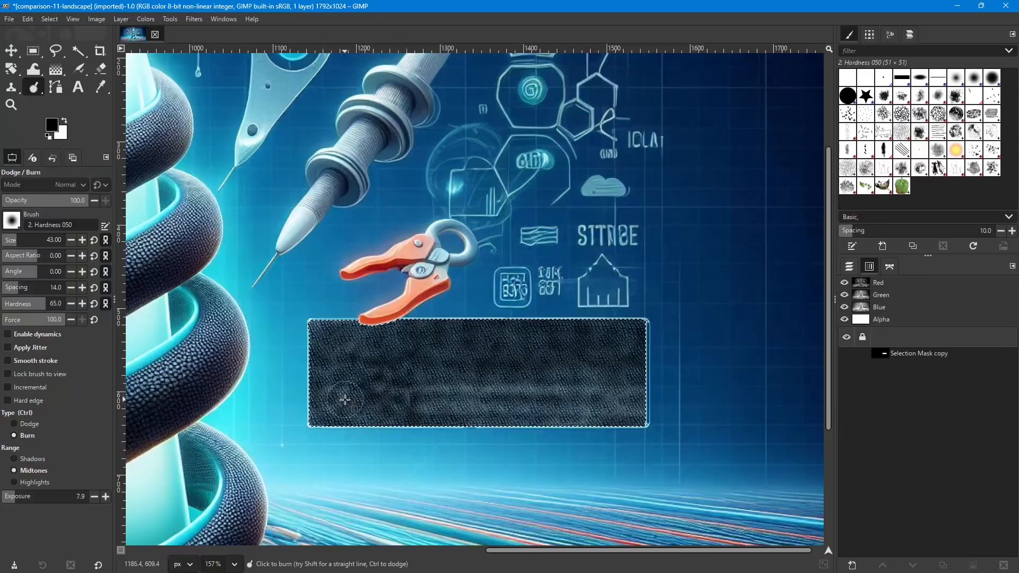
{"action": "scroll", "coordinate": [345, 400], "scroll_direction": "up", "scroll_amount": 5}
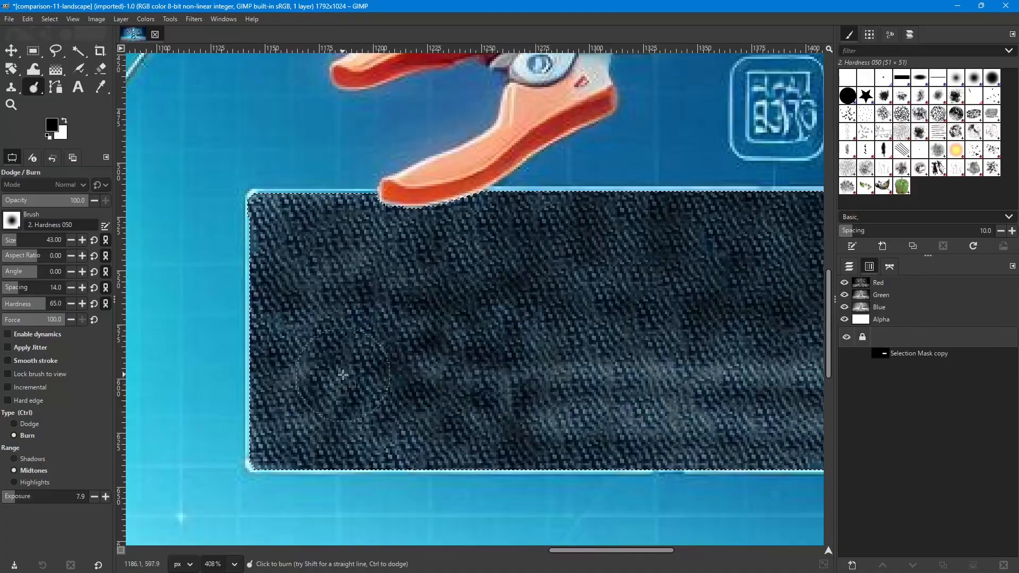
{"action": "key", "text": "bracketleft"}
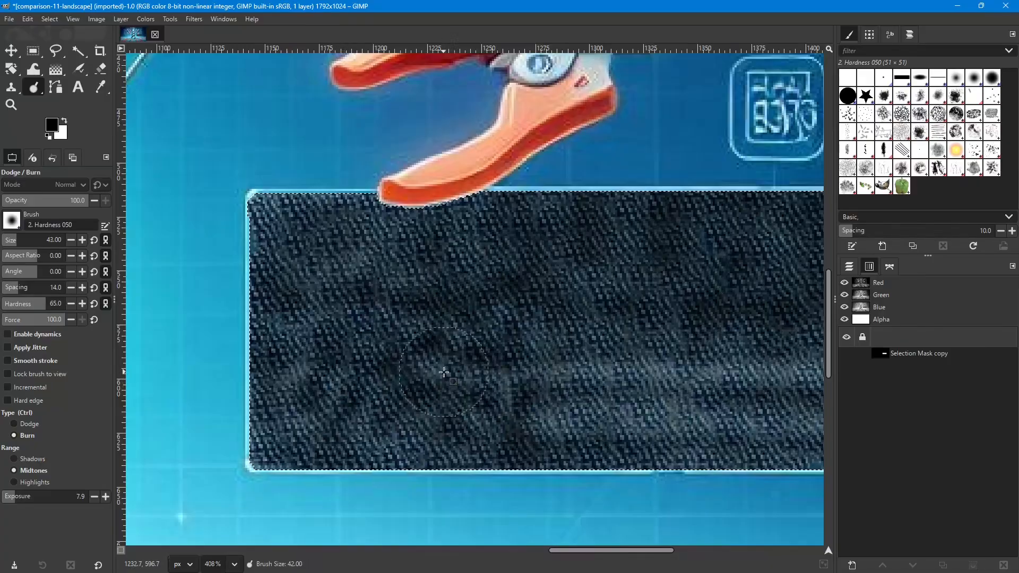
{"action": "key", "text": "bracketleft"}
{"action": "key", "text": "bracketleft"}
{"action": "key", "text": "bracketleft"}
{"action": "key", "text": "bracketleft"}
{"action": "key", "text": "bracketleft"}
{"action": "key", "text": "bracketleft"}
{"action": "key", "text": "bracketleft"}
{"action": "key", "text": "bracketleft"}
{"action": "key", "text": "bracketleft"}
{"action": "key", "text": "bracketleft"}
{"action": "key", "text": "bracketleft"}
{"action": "key", "text": "bracketleft"}
{"action": "key", "text": "bracketleft"}
{"action": "key", "text": "bracketleft"}
{"action": "key", "text": "bracketleft"}
{"action": "key", "text": "bracketleft"}
{"action": "key", "text": "bracketleft"}
{"action": "key", "text": "bracketleft"}
{"action": "key", "text": "bracketleft"}
{"action": "key", "text": "bracketleft"}
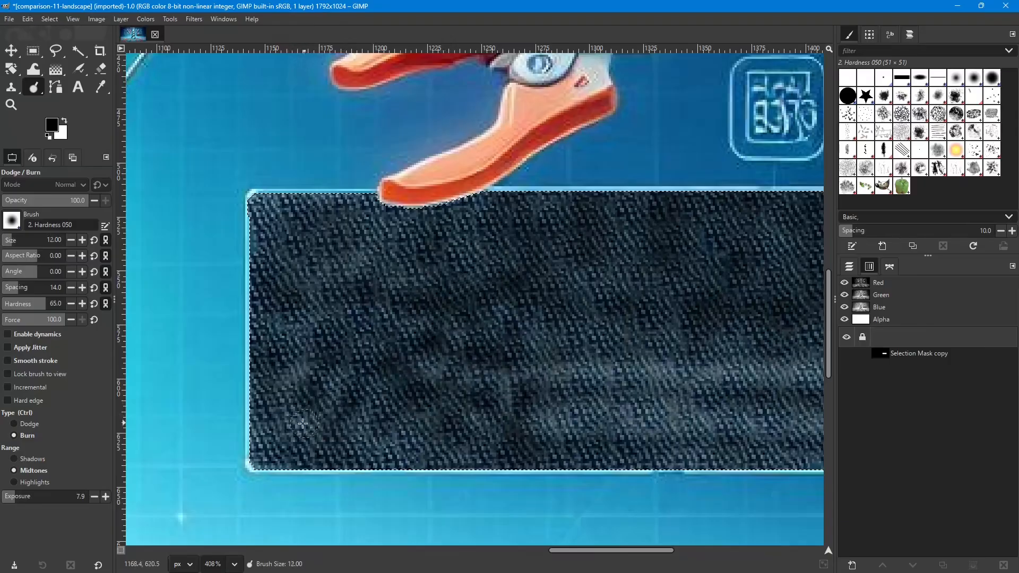
- Burn the midtones of the light blotches in the panel's left part with the exposure set to 29.1
{"action": "left_click_drag", "start_coordinate": [17, 500], "coordinate": [25, 498]}
{"action": "mouse_move", "coordinate": [303, 376]}
{"action": "left_mouse_down"}
{"action": "mouse_move", "coordinate": [278, 390]}
{"action": "mouse_move", "coordinate": [298, 417]}
{"action": "left_mouse_up"}
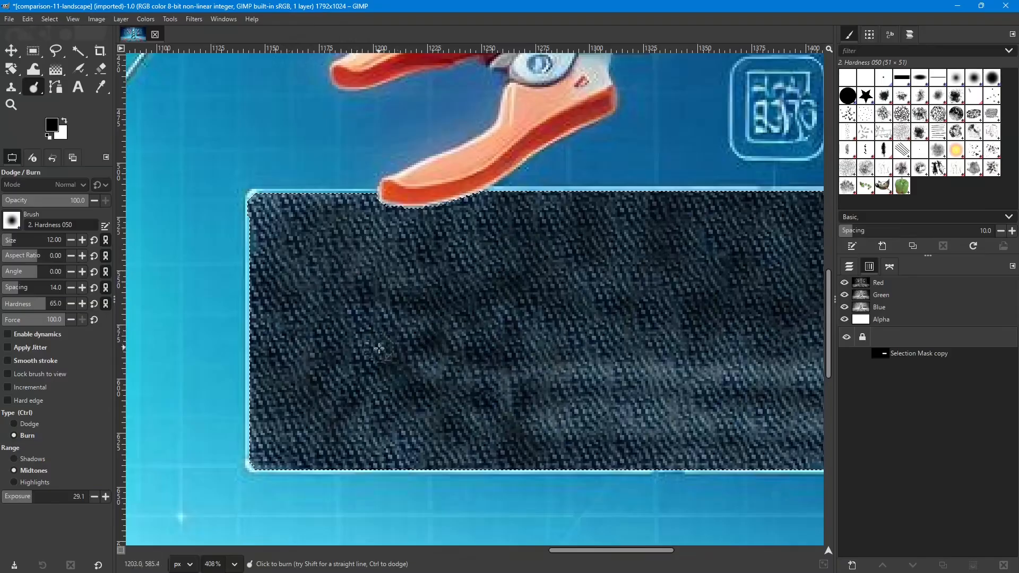
{"action": "left_click_drag", "start_coordinate": [361, 368], "coordinate": [340, 337]}
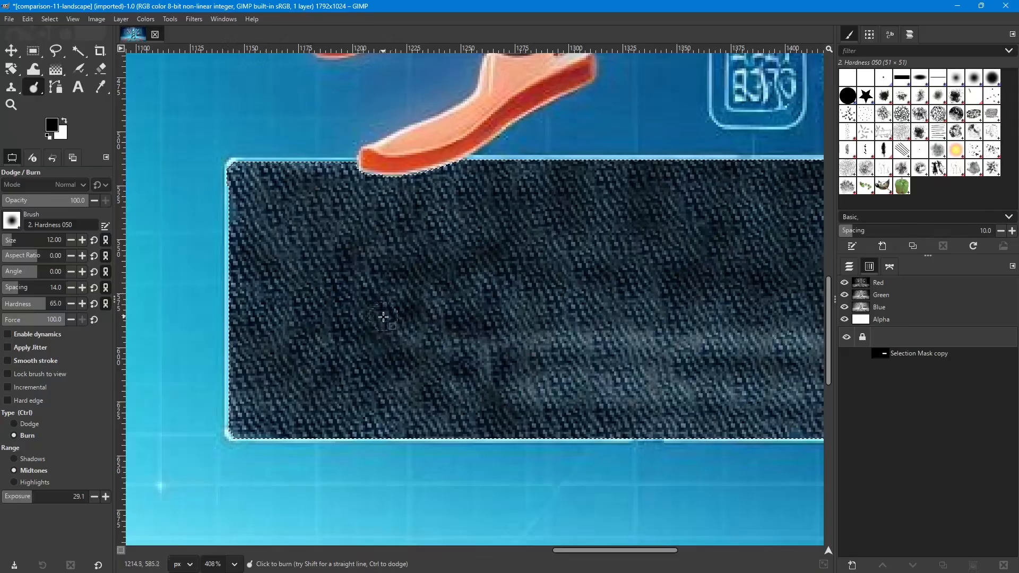
{"action": "mouse_move", "coordinate": [428, 319]}
{"action": "left_mouse_down"}
{"action": "mouse_move", "coordinate": [424, 298]}
{"action": "mouse_move", "coordinate": [441, 311]}
{"action": "mouse_move", "coordinate": [435, 291]}
{"action": "left_mouse_up"}
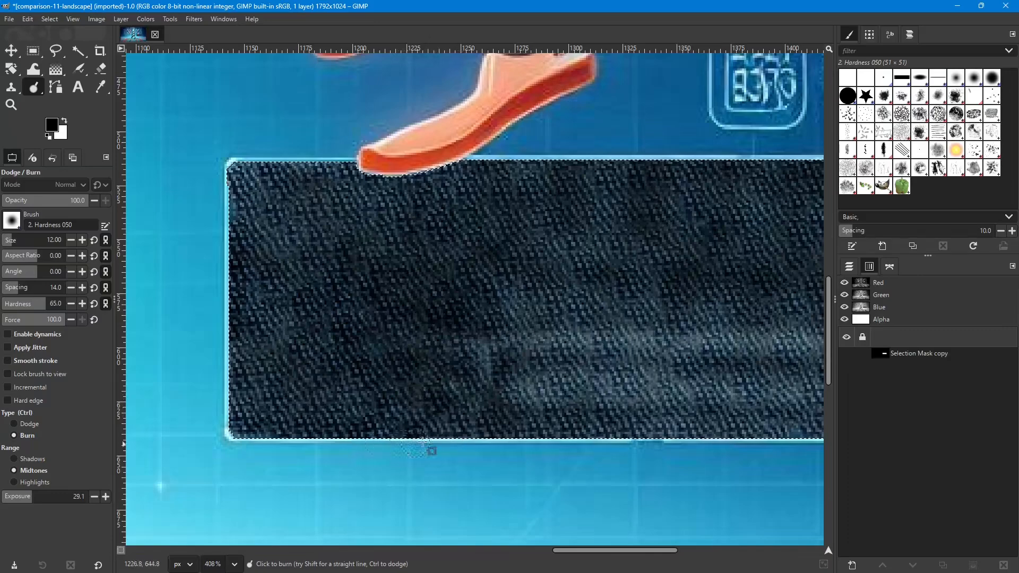
- Dodge the midtones of a dark spot near the panel's lower edge, below the pliers
{"action": "left_click", "coordinate": [21, 423]}
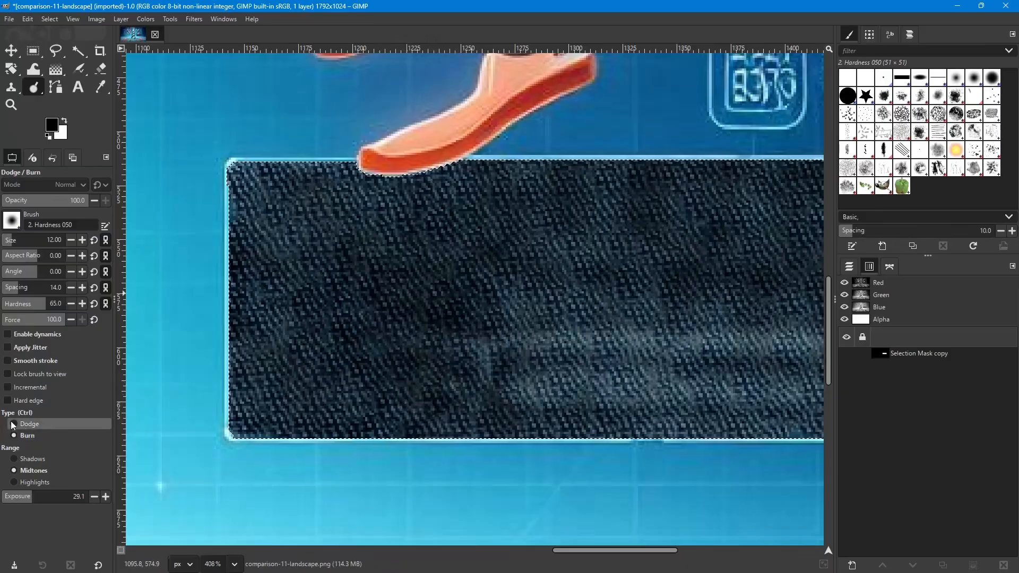
{"action": "left_click", "coordinate": [432, 410]}
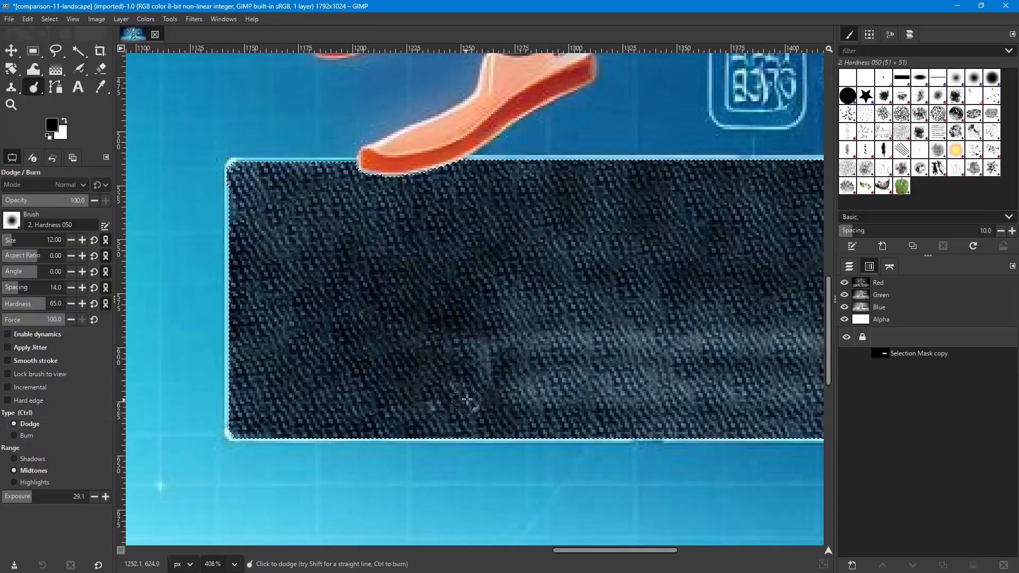
- Burn the midtones and highlights of the light streaks left of the panel's centre to blend them with the darker texture
{"action": "left_click", "coordinate": [13, 434]}
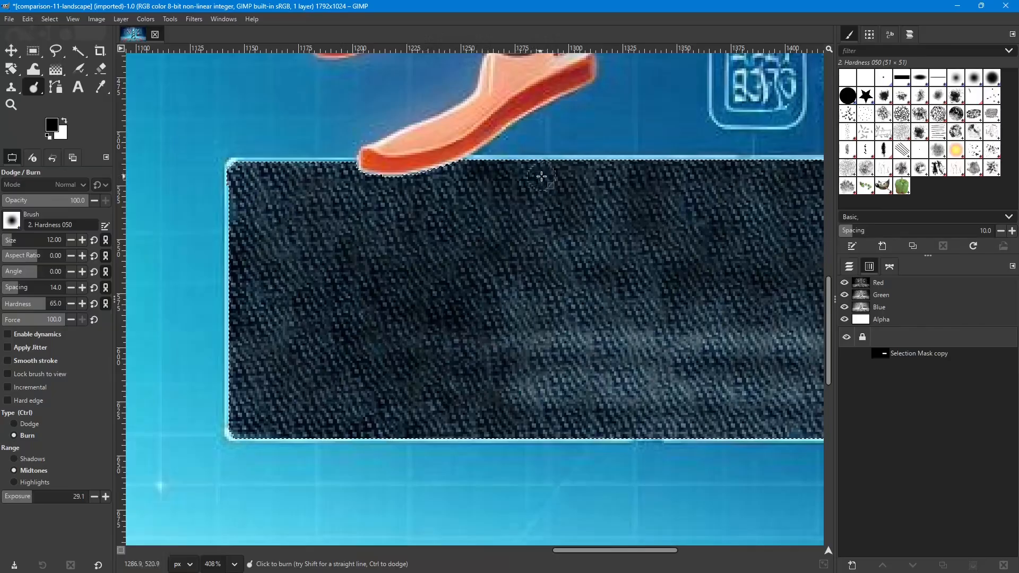
{"action": "left_click", "coordinate": [14, 459]}
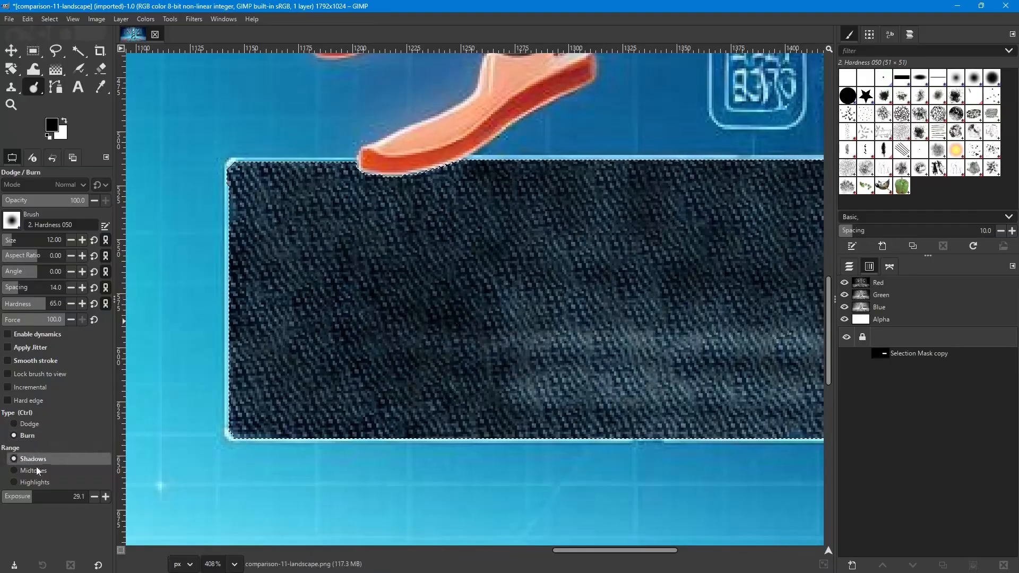
{"action": "left_click", "coordinate": [15, 483]}
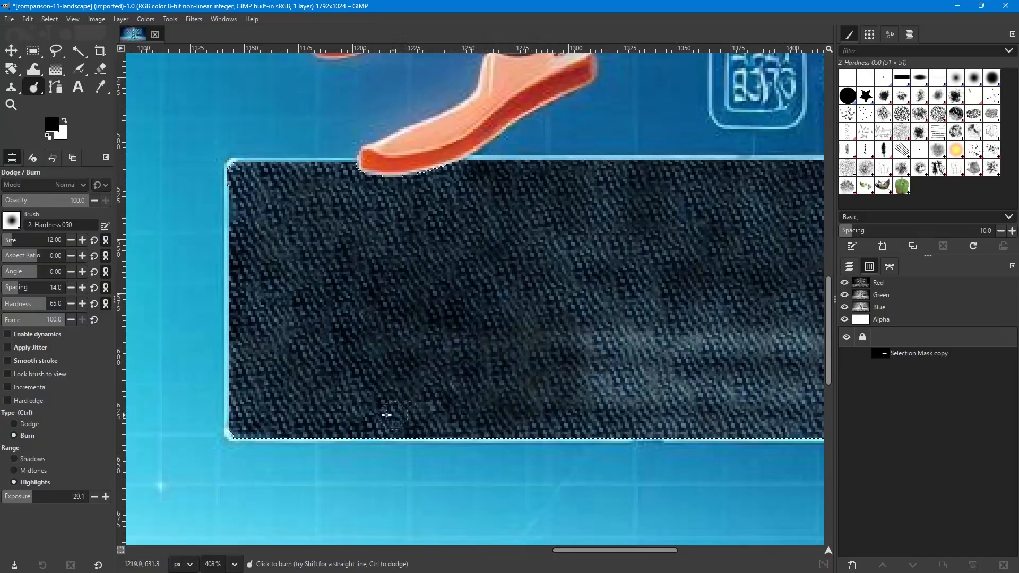
- Dodge the highlights of the dark patches in the panel's left part with the exposure set to 13.9
{"action": "scroll", "coordinate": [401, 358], "scroll_direction": "down", "scroll_amount": 3}
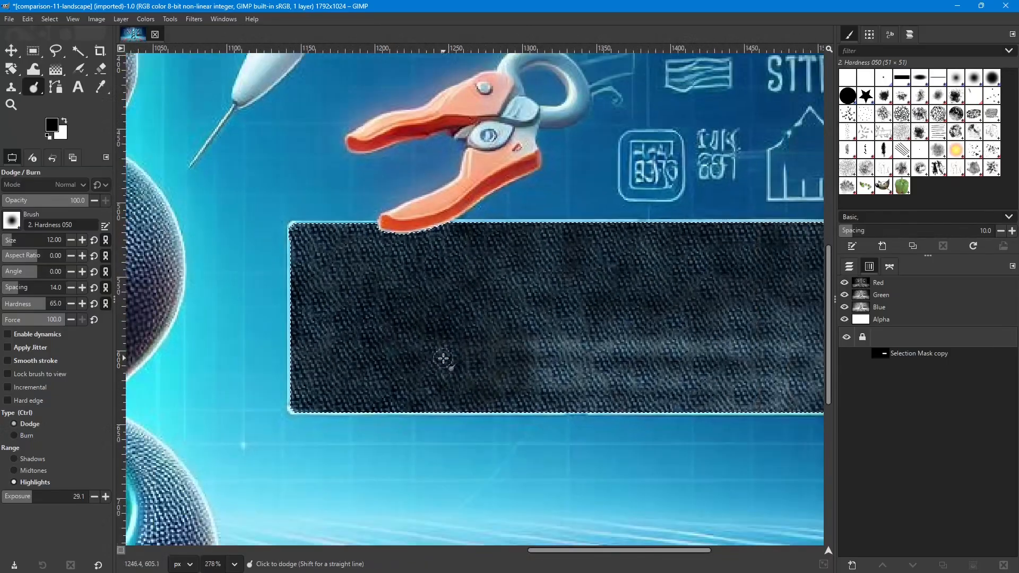
{"action": "scroll", "coordinate": [507, 358], "scroll_direction": "down", "scroll_amount": 3}
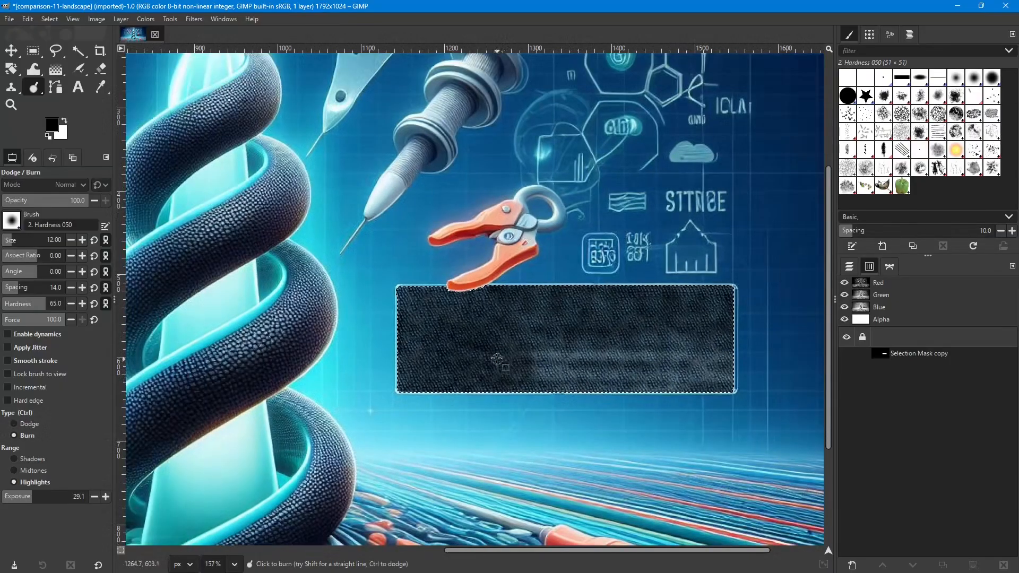
{"action": "scroll", "coordinate": [481, 359], "scroll_direction": "up", "scroll_amount": 4}
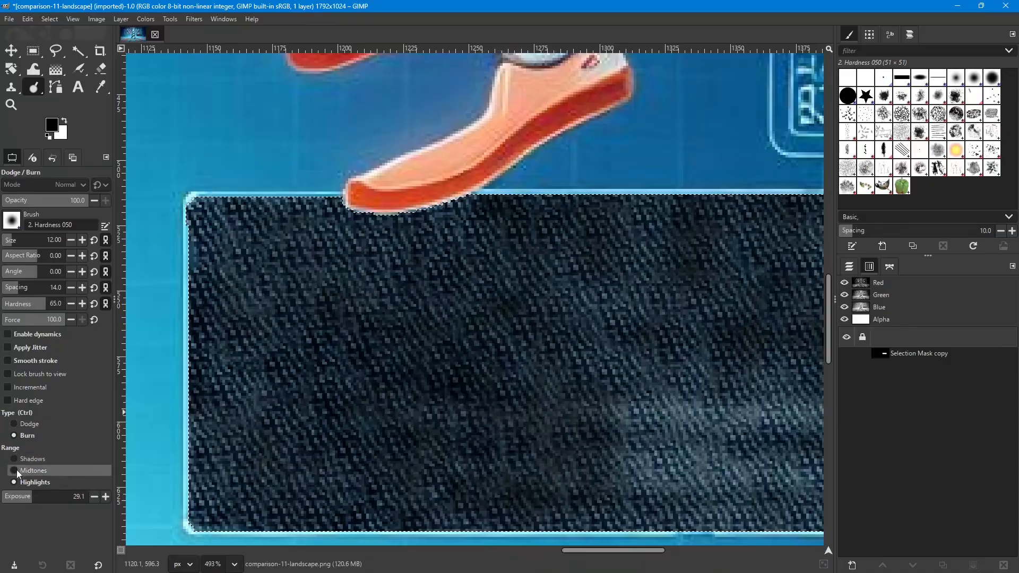
{"action": "left_click", "coordinate": [14, 424]}
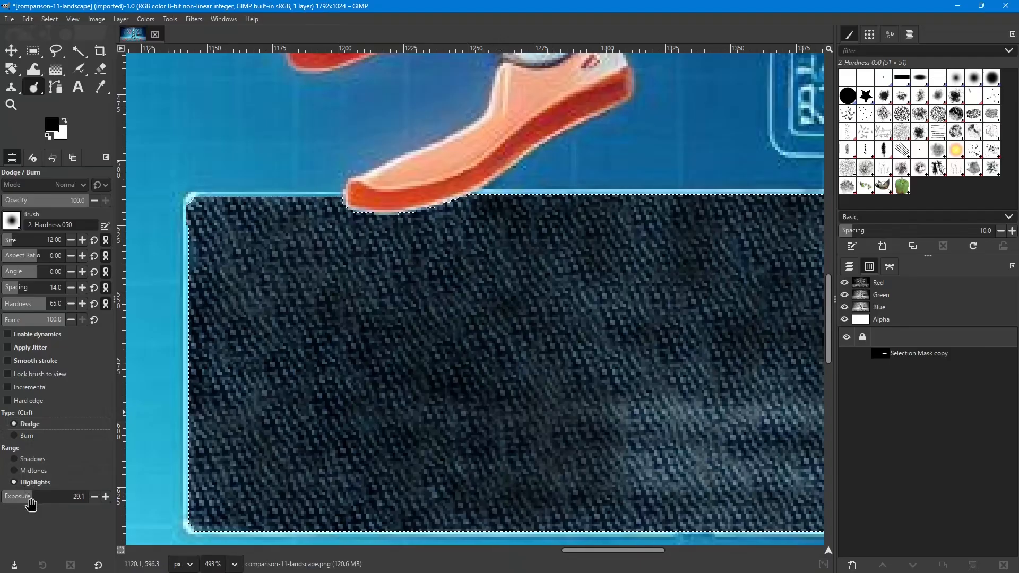
{"action": "scroll", "coordinate": [398, 515], "scroll_direction": "up", "scroll_amount": 1}
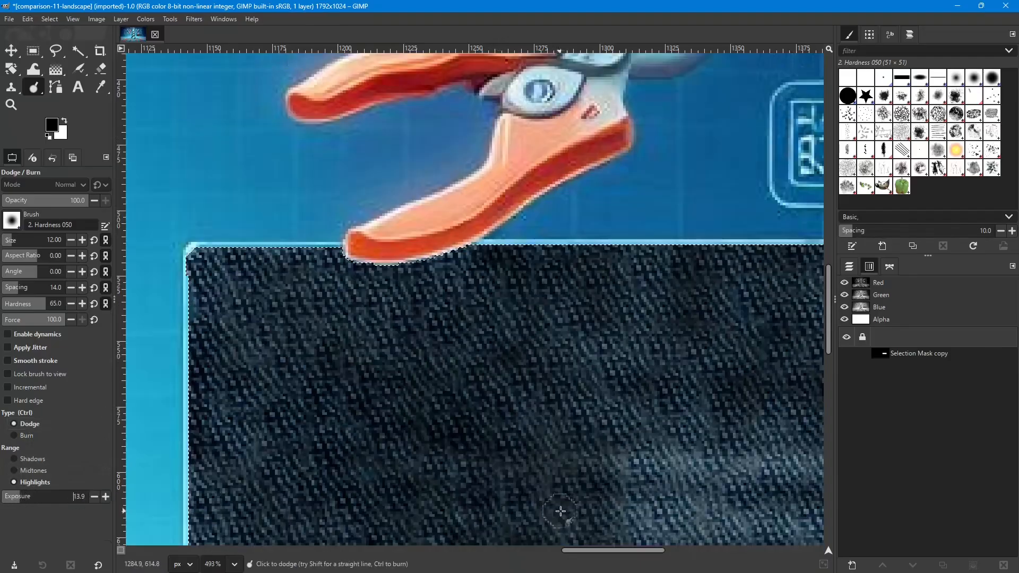
{"action": "scroll", "coordinate": [557, 493], "scroll_direction": "down", "scroll_amount": 2}
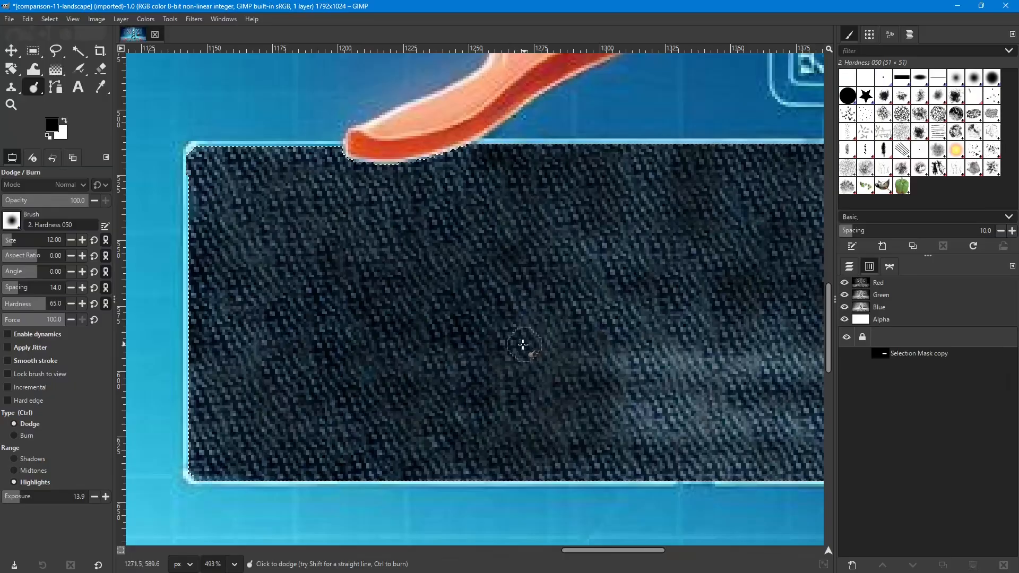
{"action": "scroll", "coordinate": [340, 366], "scroll_direction": "down", "scroll_amount": 1, "text": "ctrl"}
{"action": "scroll", "coordinate": [340, 366], "scroll_direction": "down", "scroll_amount": 2, "text": "ctrl"}
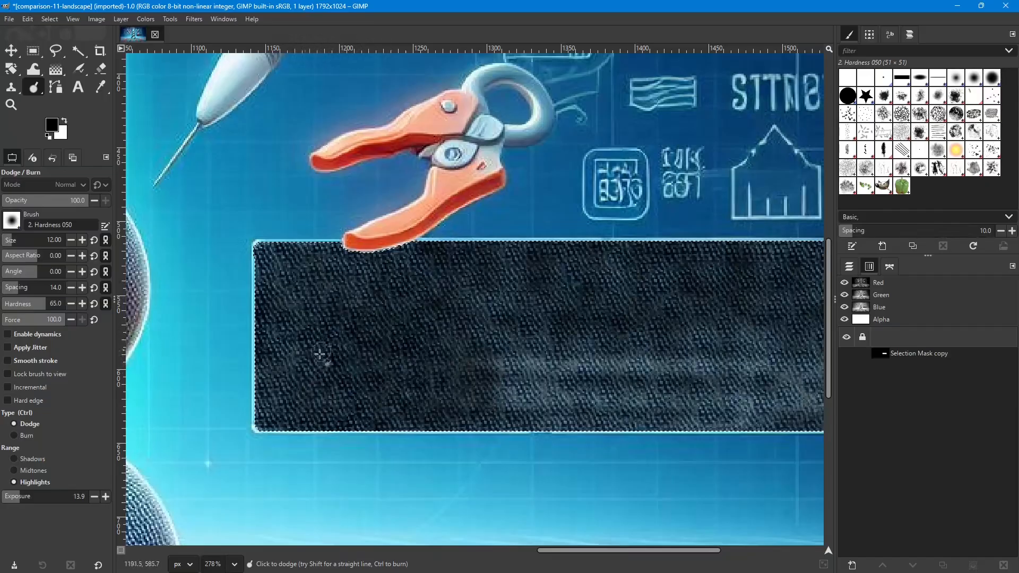
{"action": "scroll", "coordinate": [370, 363], "scroll_direction": "up", "scroll_amount": 1, "text": "ctrl"}
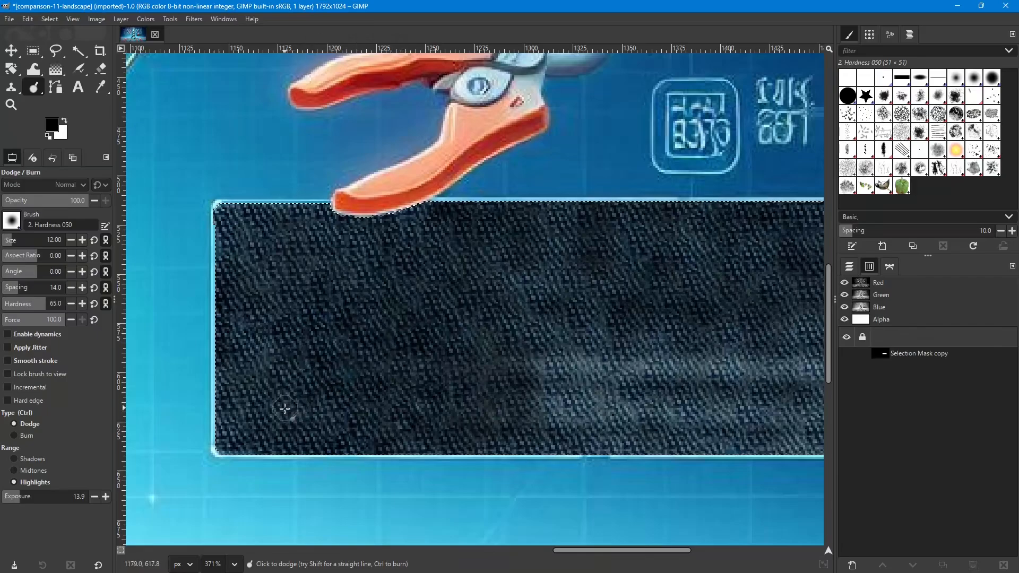
{"action": "scroll", "coordinate": [364, 409], "scroll_direction": "down", "scroll_amount": 3}
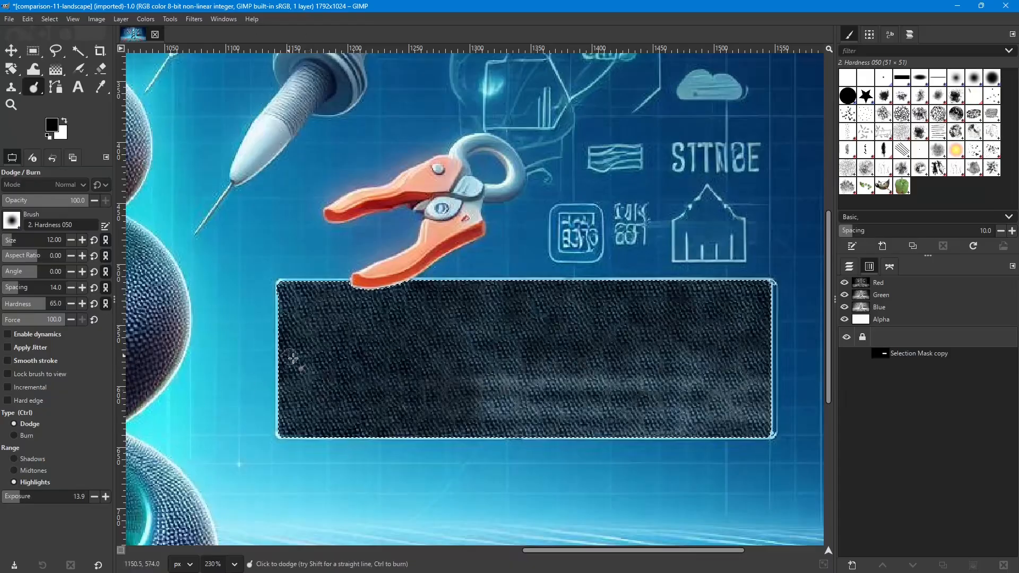
- Switch to the Clone tool with a brush size of 62 and bring up the image's layer list
{"action": "left_click", "coordinate": [10, 89]}
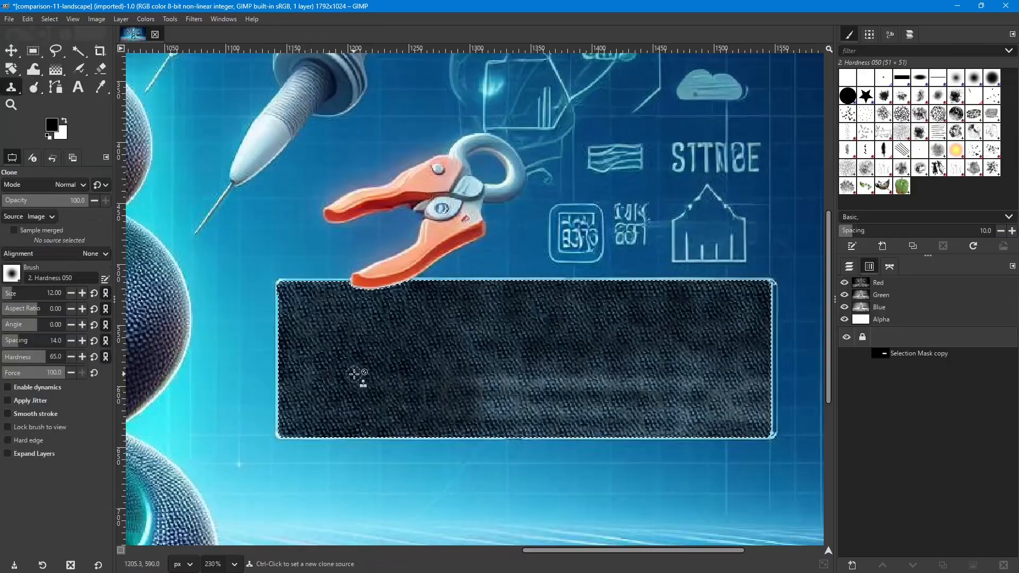
{"action": "key", "text": "bracketright"}
{"action": "key", "text": "bracketright"}
{"action": "key", "text": "bracketright"}
{"action": "key", "text": "bracketright"}
{"action": "key", "text": "bracketright"}
{"action": "key", "text": "bracketright"}
{"action": "key", "text": "bracketright"}
{"action": "key", "text": "bracketright"}
{"action": "key", "text": "bracketright"}
{"action": "key", "text": "bracketright"}
{"action": "key", "text": "bracketright"}
{"action": "key", "text": "bracketright"}
{"action": "key", "text": "bracketright"}
{"action": "key", "text": "bracketright"}
{"action": "key", "text": "bracketright"}
{"action": "key", "text": "bracketright"}
{"action": "key", "text": "bracketright"}
{"action": "key", "text": "bracketright"}
{"action": "key", "text": "bracketright"}
{"action": "key", "text": "bracketright"}
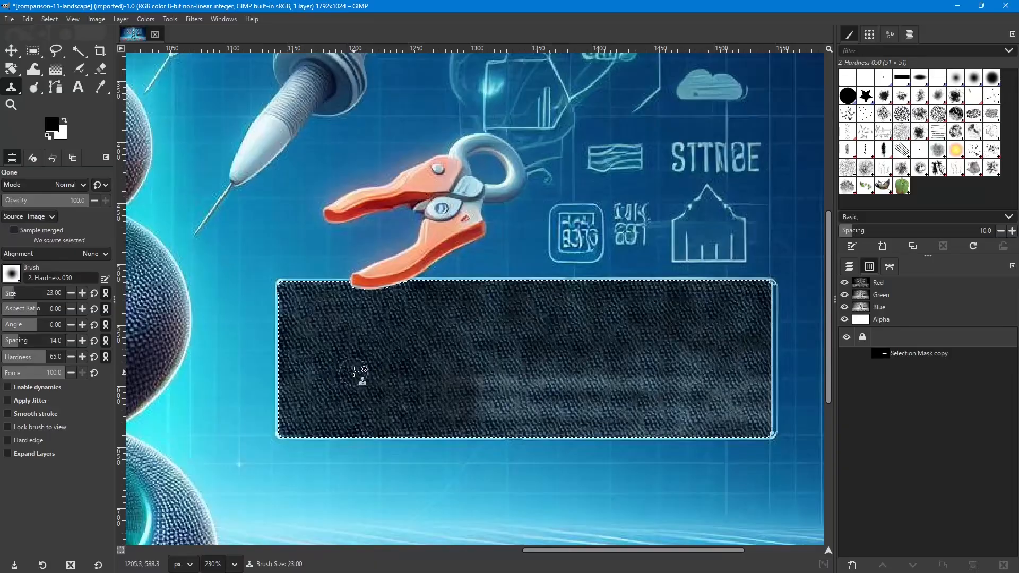
{"action": "key", "text": "bracketright"}
{"action": "left_click", "coordinate": [849, 267]}
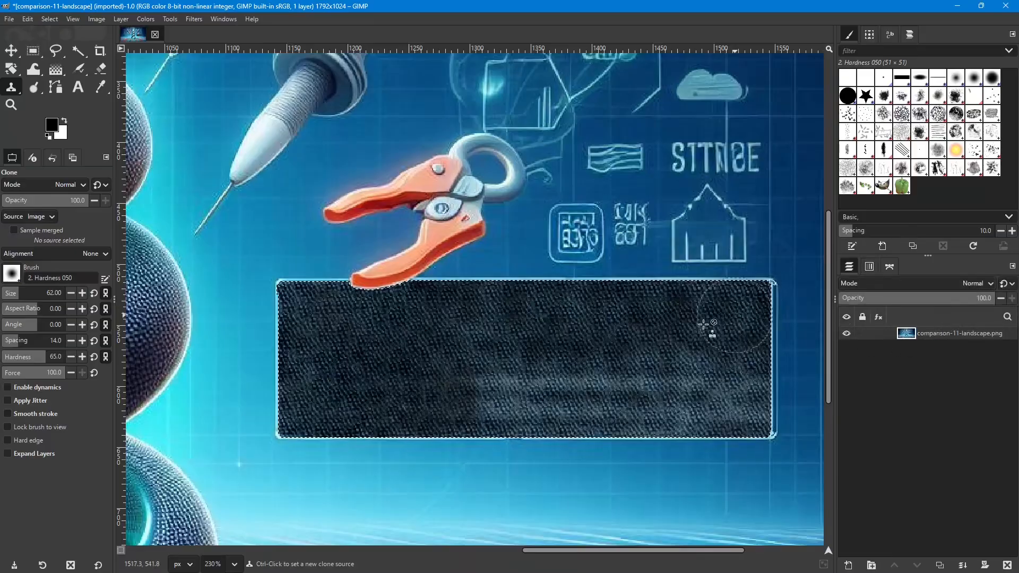
- Clone dark woven texture sampled from the panel's left part over the uneven patches and streaks in the panel's middle
{"action": "left_click", "coordinate": [324, 335], "text": "ctrl"}
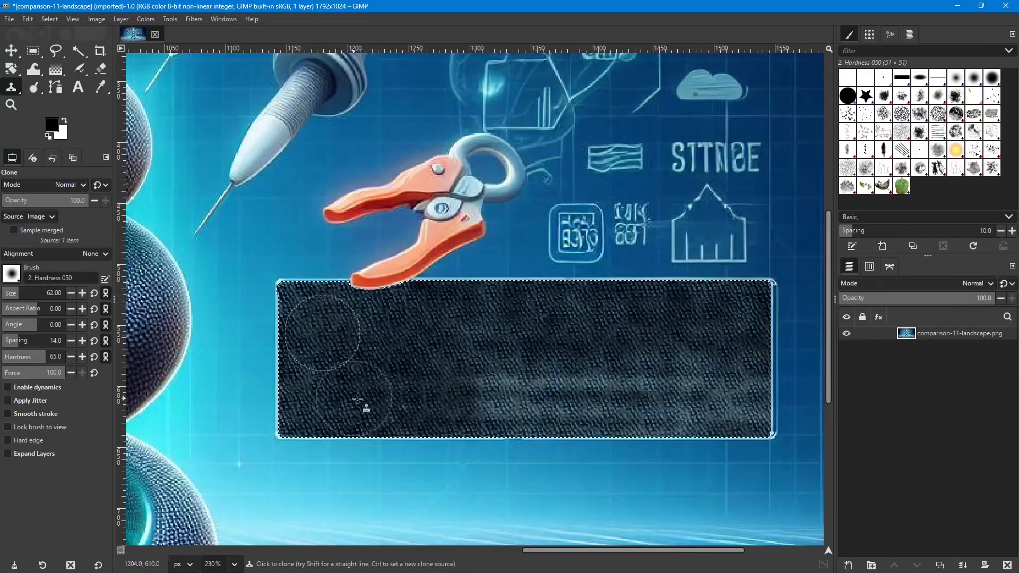
{"action": "left_click_drag", "start_coordinate": [456, 383], "coordinate": [575, 382]}
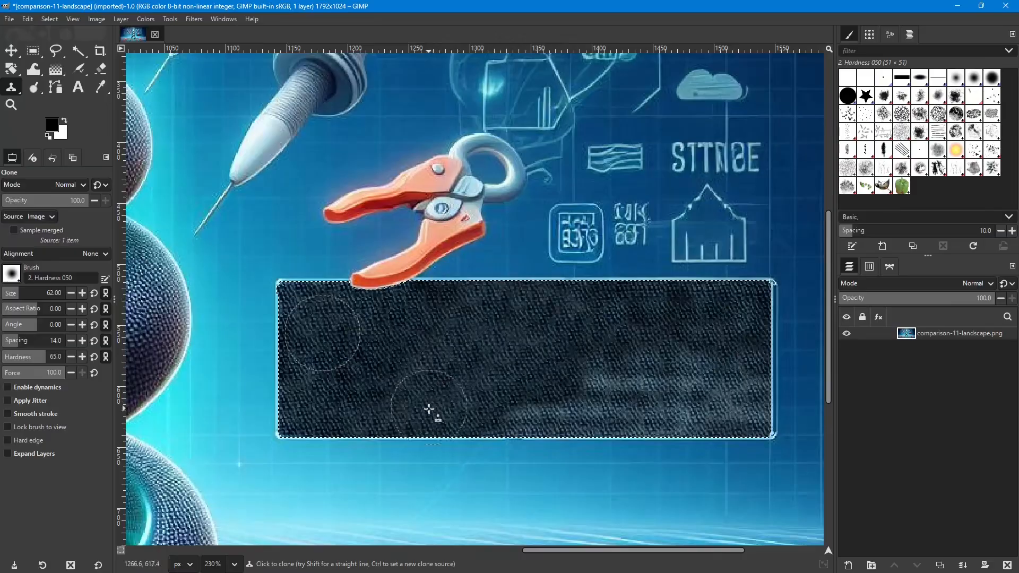
{"action": "left_click", "coordinate": [361, 363], "text": "ctrl"}
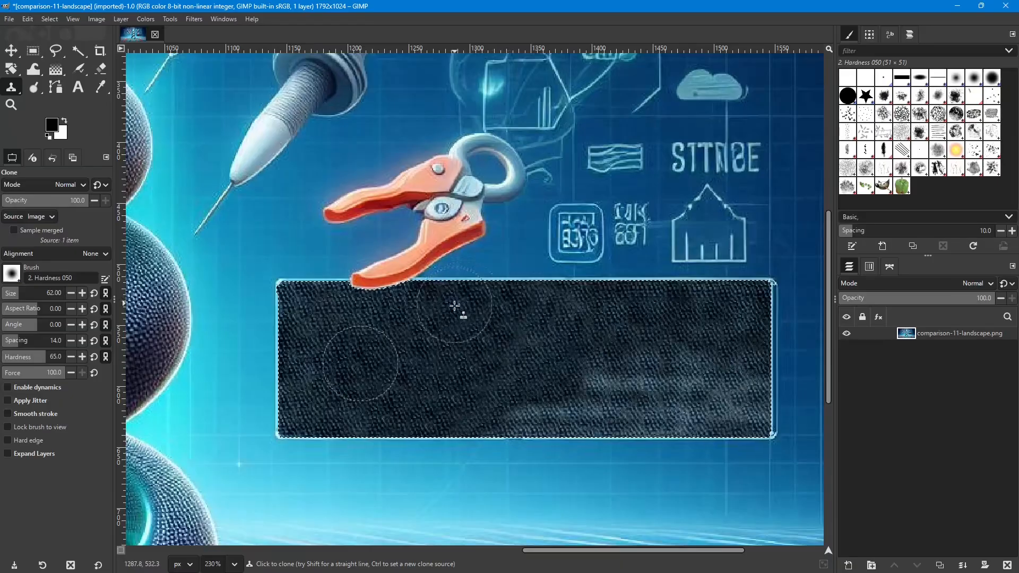
{"action": "left_click", "coordinate": [347, 356], "text": "ctrl"}
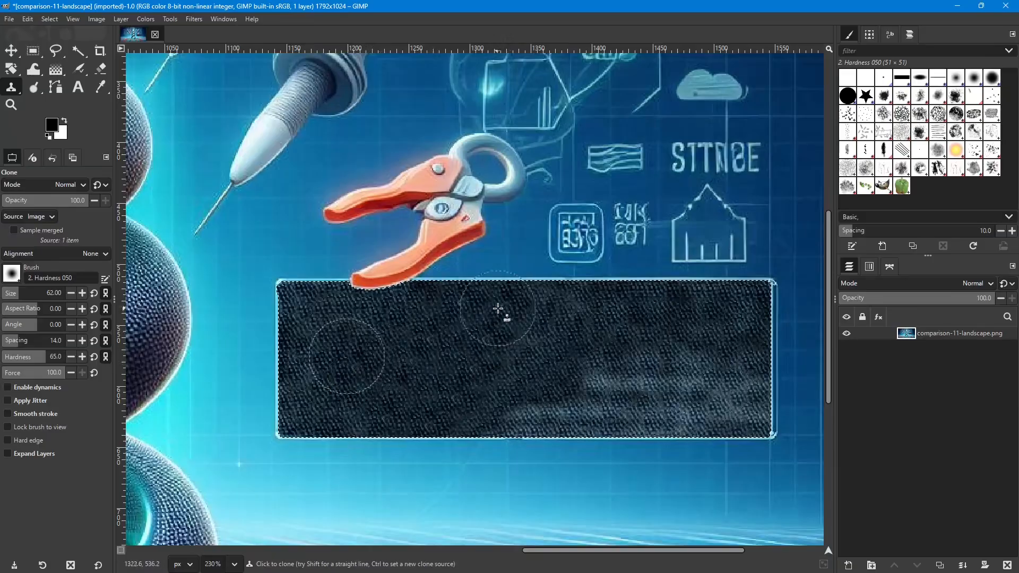
{"action": "left_click_drag", "start_coordinate": [514, 308], "coordinate": [559, 308]}
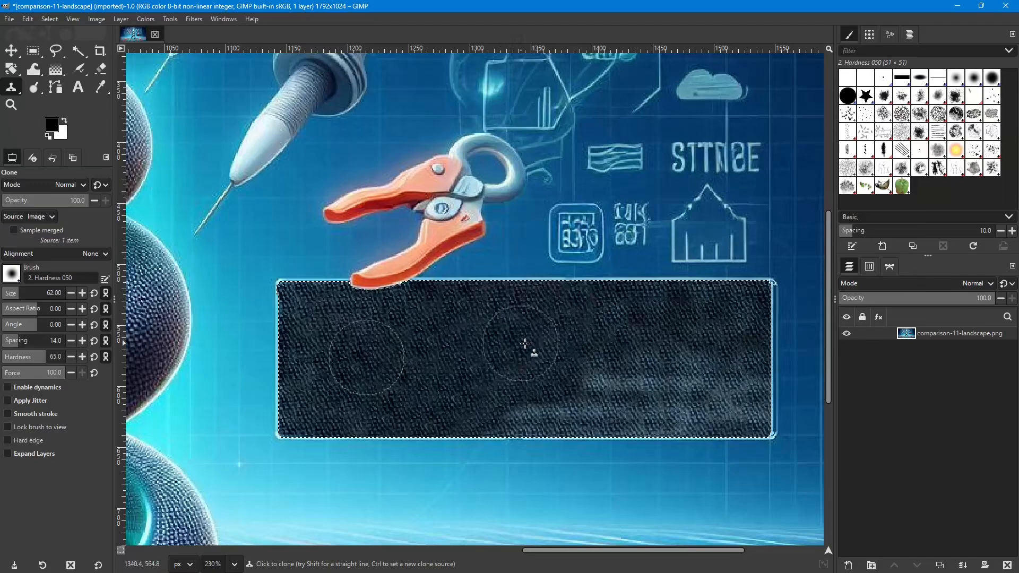
{"action": "mouse_move", "coordinate": [483, 367]}
{"action": "left_mouse_down"}
{"action": "mouse_move", "coordinate": [533, 371]}
{"action": "mouse_move", "coordinate": [485, 383]}
{"action": "mouse_move", "coordinate": [478, 400]}
{"action": "mouse_move", "coordinate": [538, 403]}
{"action": "mouse_move", "coordinate": [455, 426]}
{"action": "mouse_move", "coordinate": [552, 425]}
{"action": "mouse_move", "coordinate": [527, 426]}
{"action": "mouse_move", "coordinate": [563, 416]}
{"action": "mouse_move", "coordinate": [532, 416]}
{"action": "mouse_move", "coordinate": [580, 414]}
{"action": "mouse_move", "coordinate": [521, 412]}
{"action": "mouse_move", "coordinate": [578, 395]}
{"action": "left_mouse_up"}
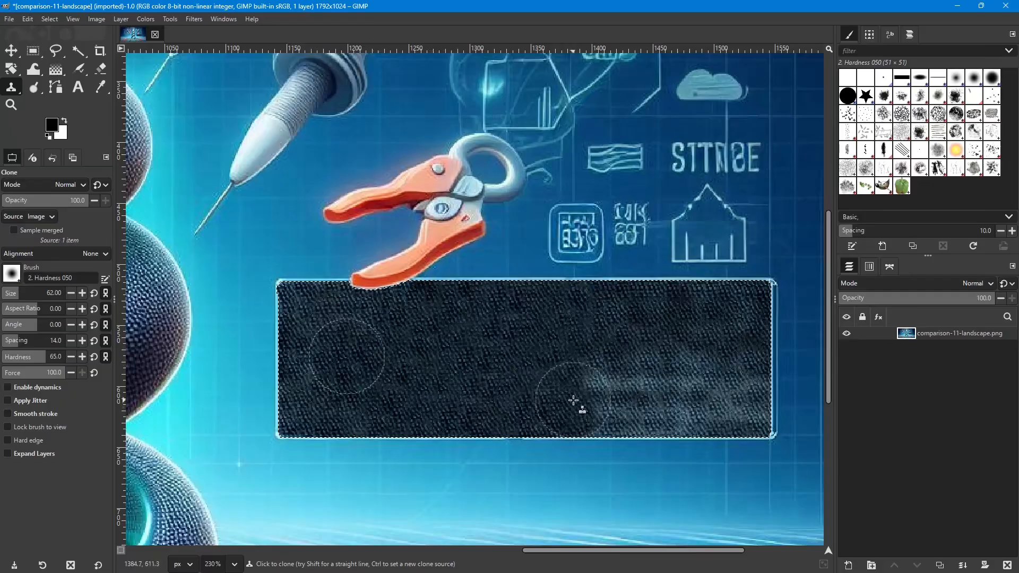
- Clone the same dark texture over the light streaks in the panel's right half, up to its right edge
{"action": "left_click_drag", "start_coordinate": [575, 421], "coordinate": [666, 421]}
{"action": "mouse_move", "coordinate": [566, 384]}
{"action": "left_mouse_down"}
{"action": "mouse_move", "coordinate": [679, 373]}
{"action": "mouse_move", "coordinate": [584, 358]}
{"action": "mouse_move", "coordinate": [659, 343]}
{"action": "mouse_move", "coordinate": [593, 316]}
{"action": "mouse_move", "coordinate": [689, 305]}
{"action": "mouse_move", "coordinate": [542, 298]}
{"action": "mouse_move", "coordinate": [658, 296]}
{"action": "mouse_move", "coordinate": [521, 317]}
{"action": "mouse_move", "coordinate": [660, 321]}
{"action": "mouse_move", "coordinate": [543, 372]}
{"action": "mouse_move", "coordinate": [593, 420]}
{"action": "mouse_move", "coordinate": [767, 418]}
{"action": "mouse_move", "coordinate": [691, 397]}
{"action": "mouse_move", "coordinate": [763, 385]}
{"action": "mouse_move", "coordinate": [650, 363]}
{"action": "mouse_move", "coordinate": [763, 354]}
{"action": "mouse_move", "coordinate": [622, 339]}
{"action": "mouse_move", "coordinate": [638, 328]}
{"action": "mouse_move", "coordinate": [776, 307]}
{"action": "mouse_move", "coordinate": [648, 299]}
{"action": "left_mouse_up"}
{"action": "left_click_drag", "start_coordinate": [733, 318], "coordinate": [770, 306]}
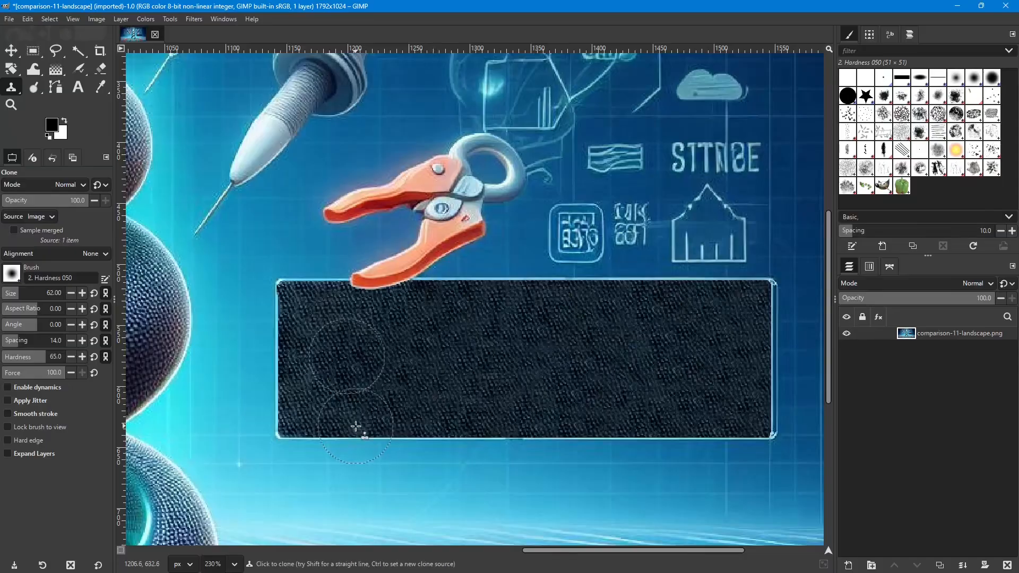
- Switch to the Move tool and examine how the retextured panel blends with the whole image and up close
{"action": "left_click", "coordinate": [11, 51]}
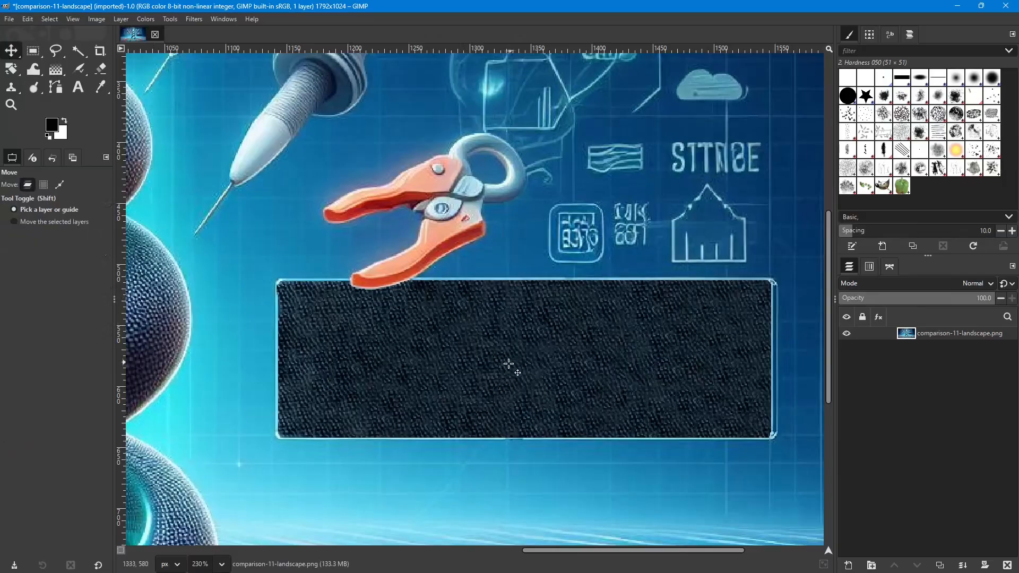
{"action": "scroll", "coordinate": [572, 389], "scroll_direction": "down", "scroll_amount": 5}
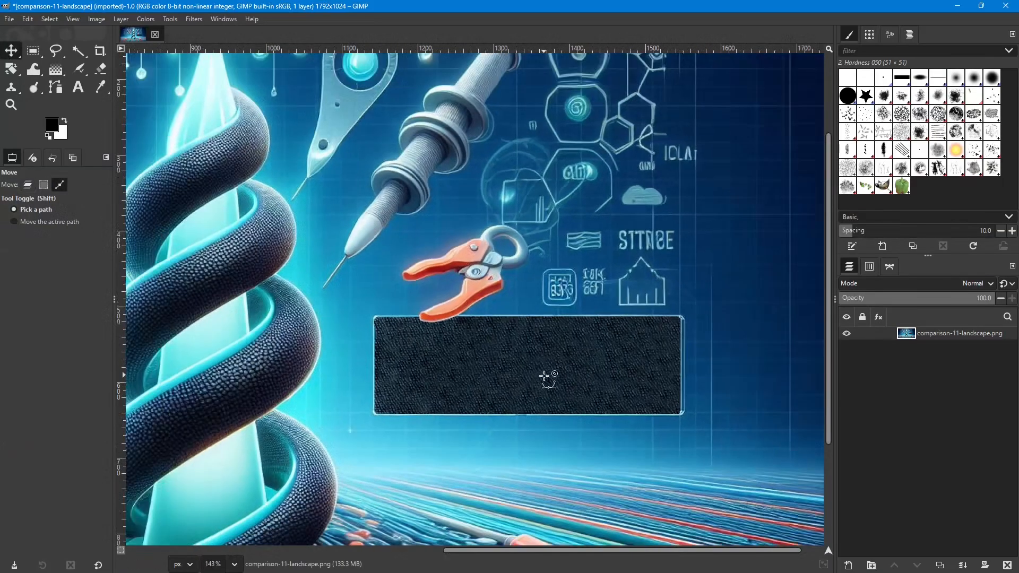
{"action": "scroll", "coordinate": [525, 382], "scroll_direction": "down", "scroll_amount": 2}
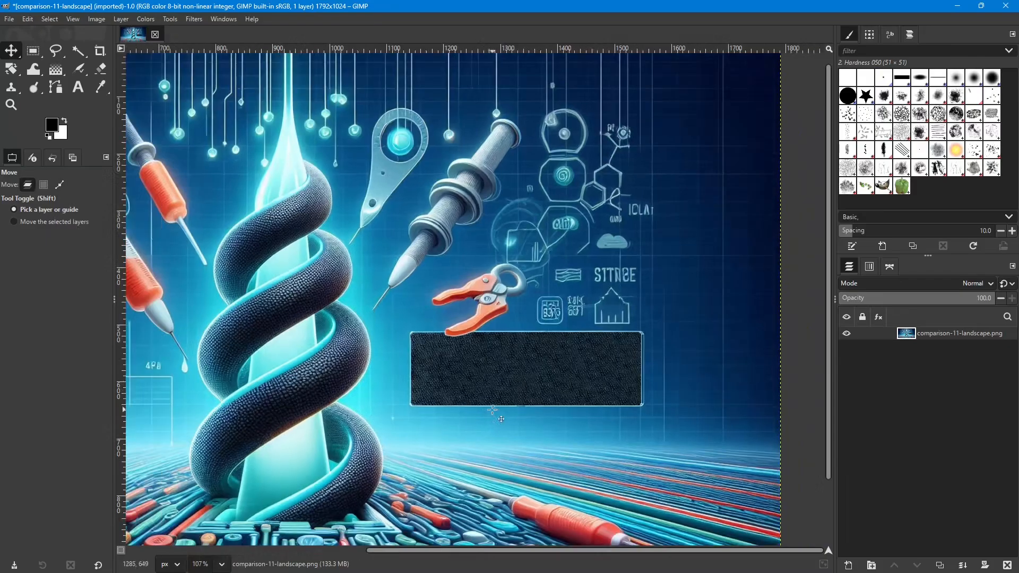
{"action": "scroll", "coordinate": [485, 425], "scroll_direction": "down", "scroll_amount": 2}
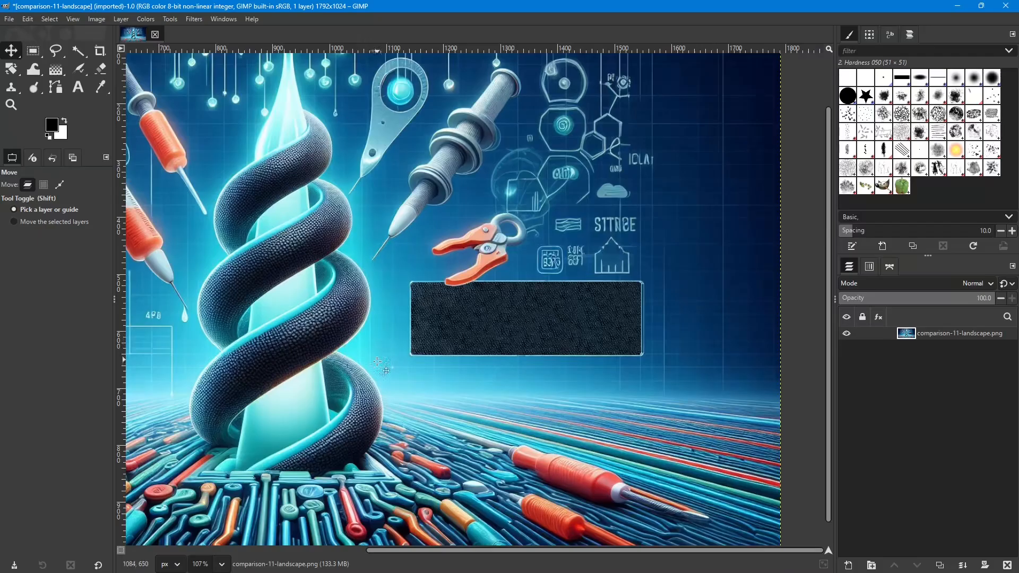
{"action": "scroll", "coordinate": [193, 347], "scroll_direction": "down", "scroll_amount": 2}
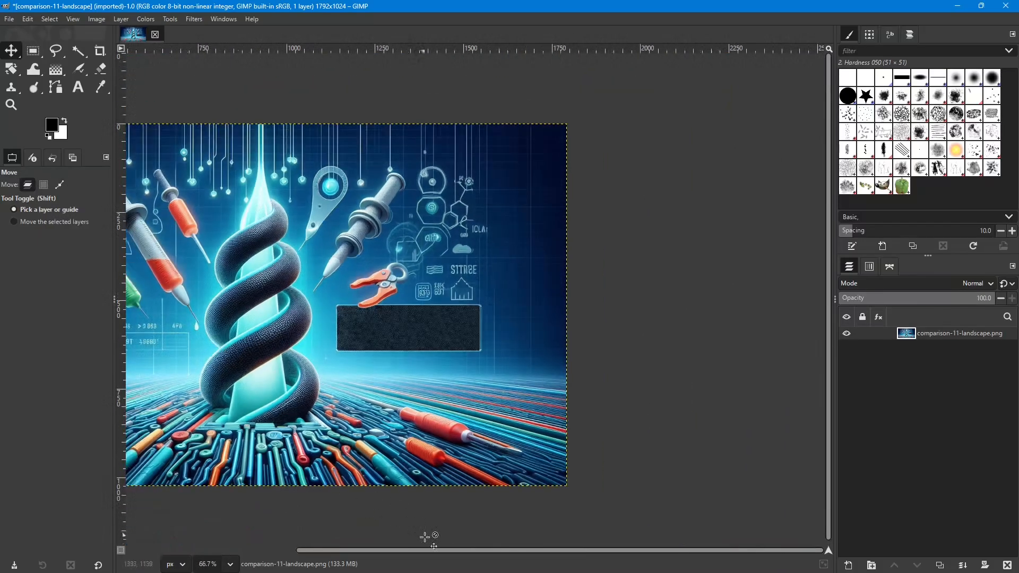
{"action": "left_click_drag", "start_coordinate": [435, 552], "coordinate": [265, 508]}
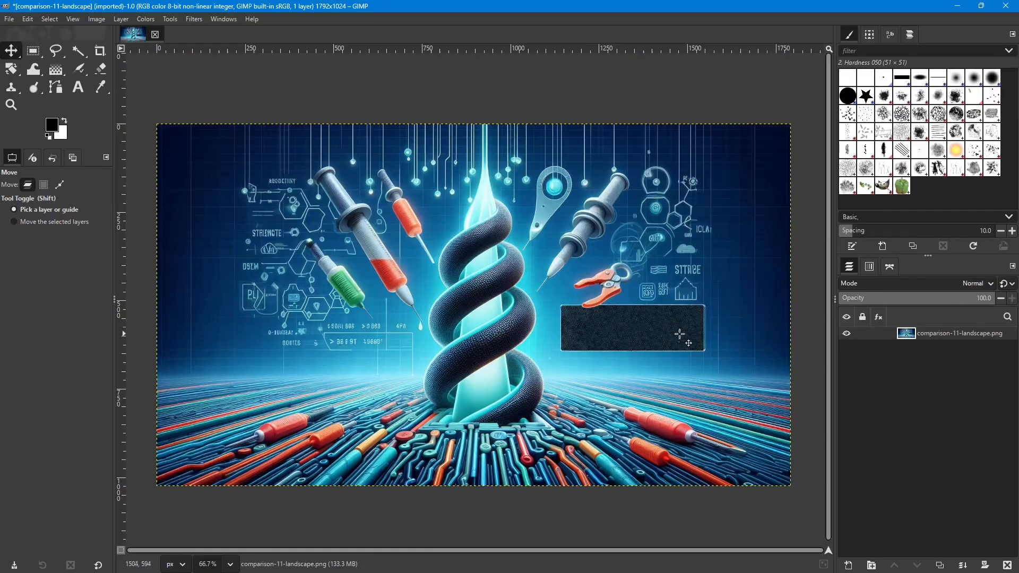
{"action": "scroll", "coordinate": [643, 334], "scroll_direction": "up", "scroll_amount": 1}
{"action": "scroll", "coordinate": [629, 337], "scroll_direction": "up", "scroll_amount": 1}
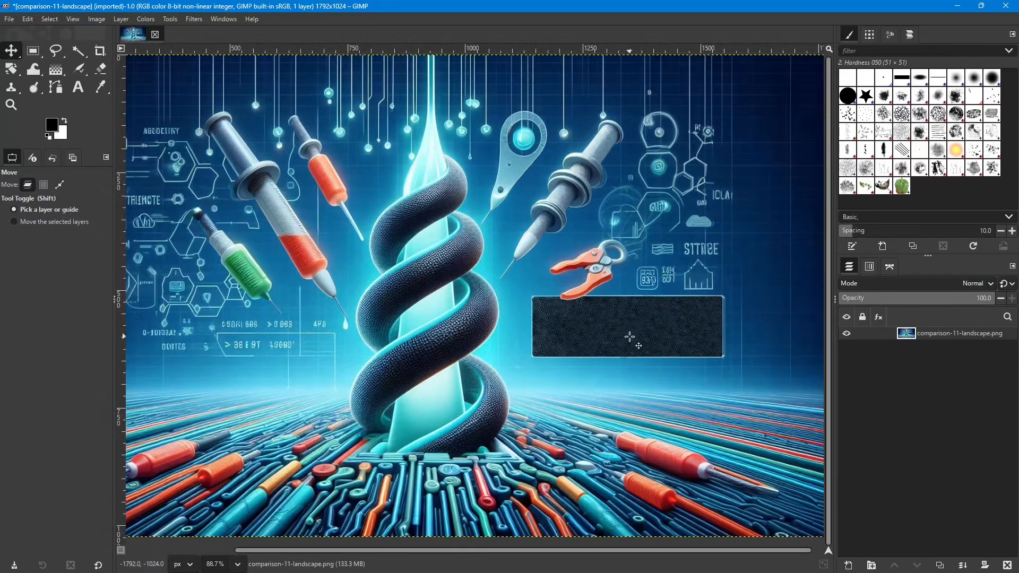
{"action": "scroll", "coordinate": [629, 337], "scroll_direction": "up", "scroll_amount": 1}
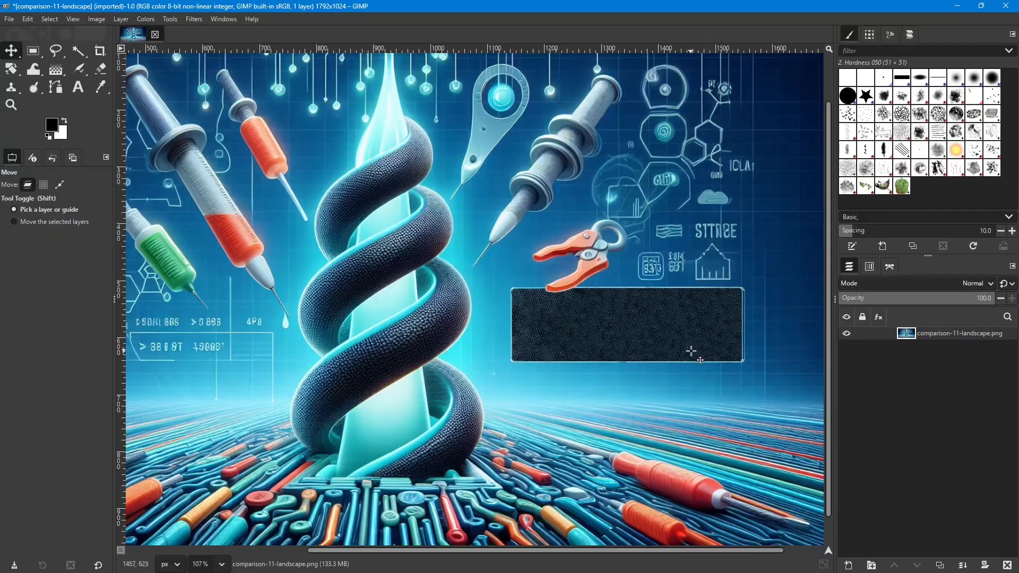
{"action": "left_click_drag", "start_coordinate": [617, 553], "coordinate": [684, 547]}
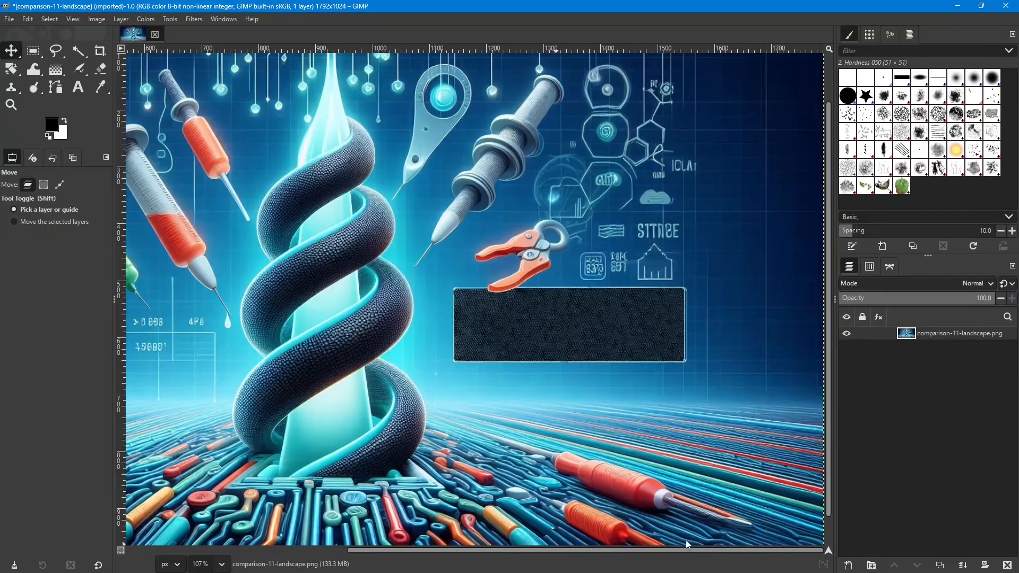
{"action": "scroll", "coordinate": [595, 334], "scroll_direction": "up", "scroll_amount": 3}
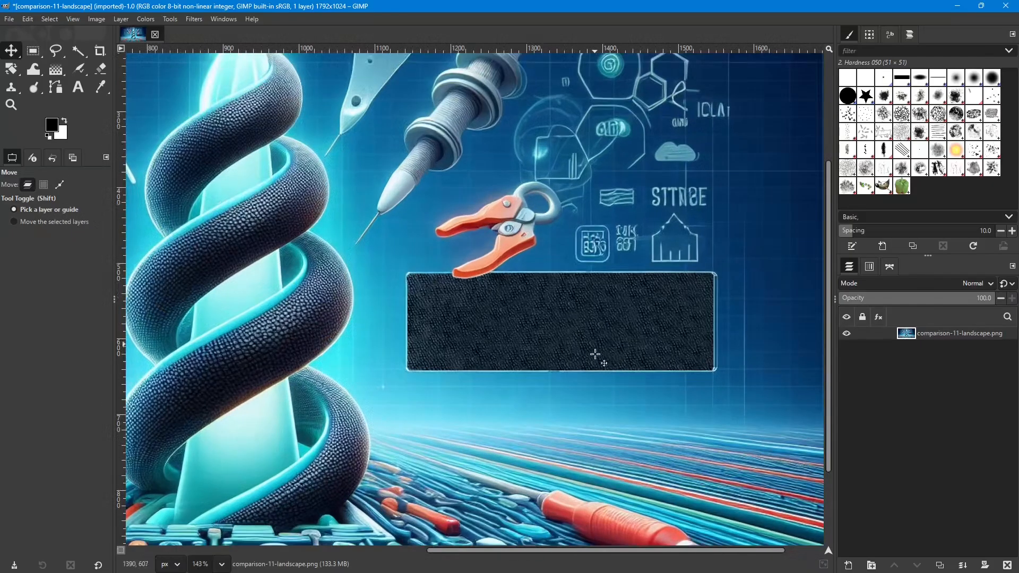
{"action": "left_click_drag", "start_coordinate": [530, 553], "coordinate": [589, 533]}
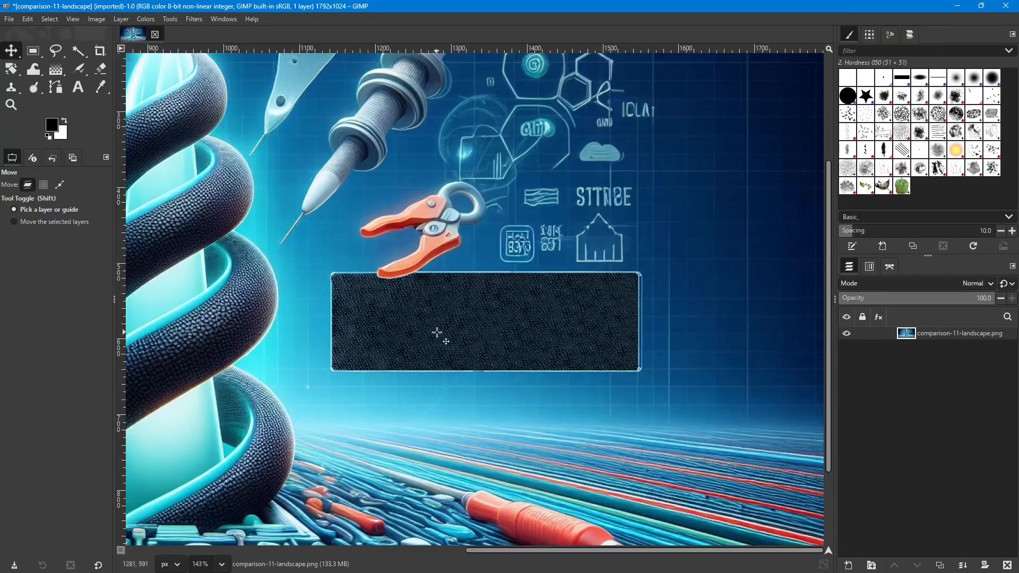
- Activate the Text tool and set its colour to the cyan 36e0f1 sampled from the glowing edge of the spiral
{"action": "left_click", "coordinate": [78, 87]}
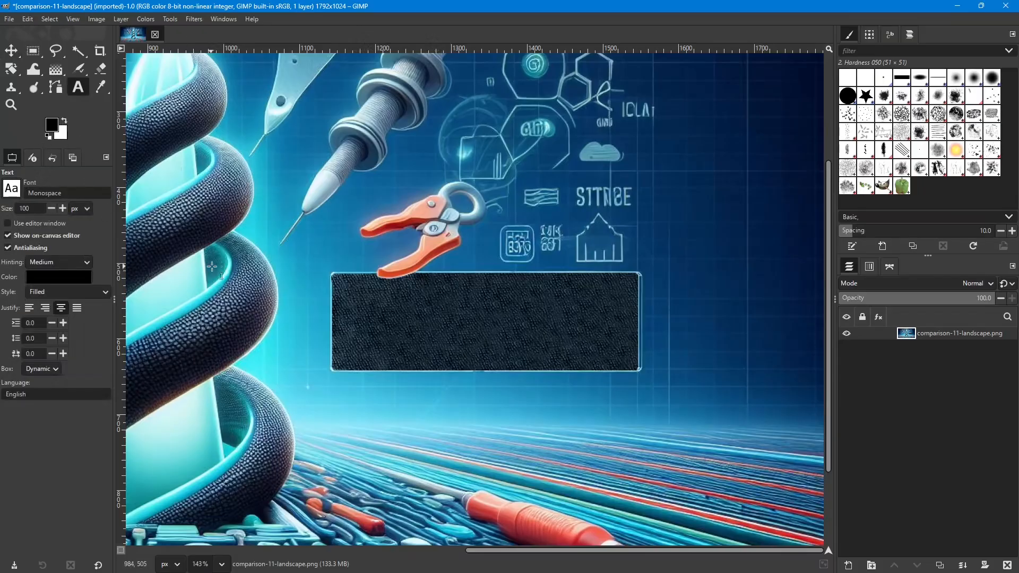
{"action": "scroll", "coordinate": [240, 271], "scroll_direction": "down", "scroll_amount": 4}
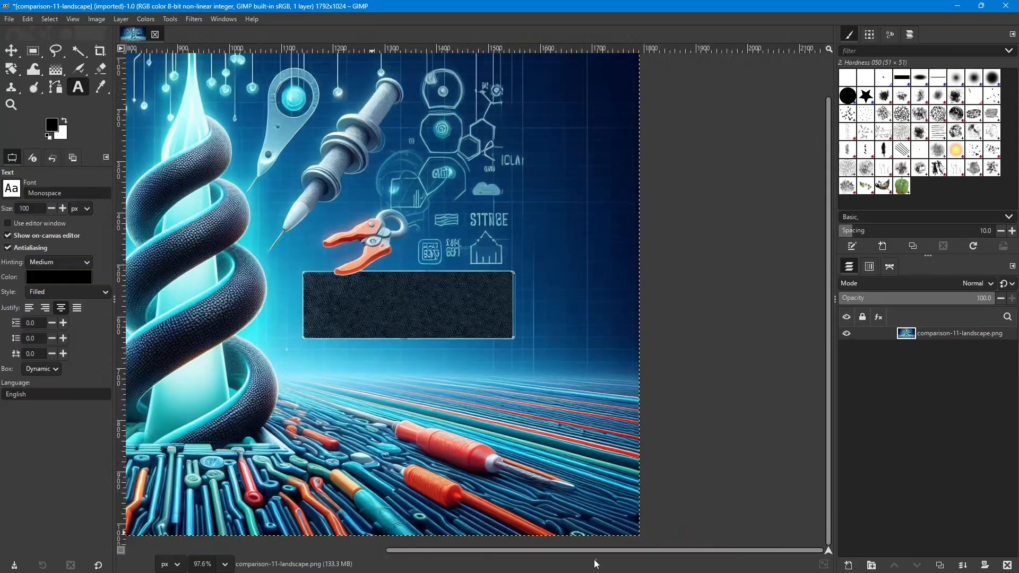
{"action": "left_click_drag", "start_coordinate": [594, 555], "coordinate": [507, 546]}
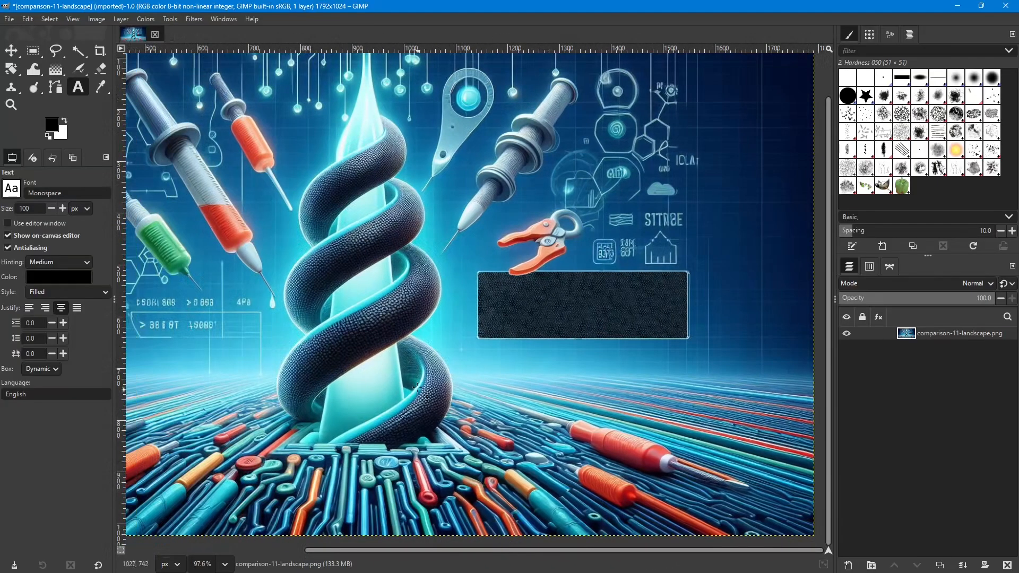
{"action": "scroll", "coordinate": [397, 356], "scroll_direction": "up", "scroll_amount": 1}
{"action": "scroll", "coordinate": [468, 287], "scroll_direction": "up", "scroll_amount": 1}
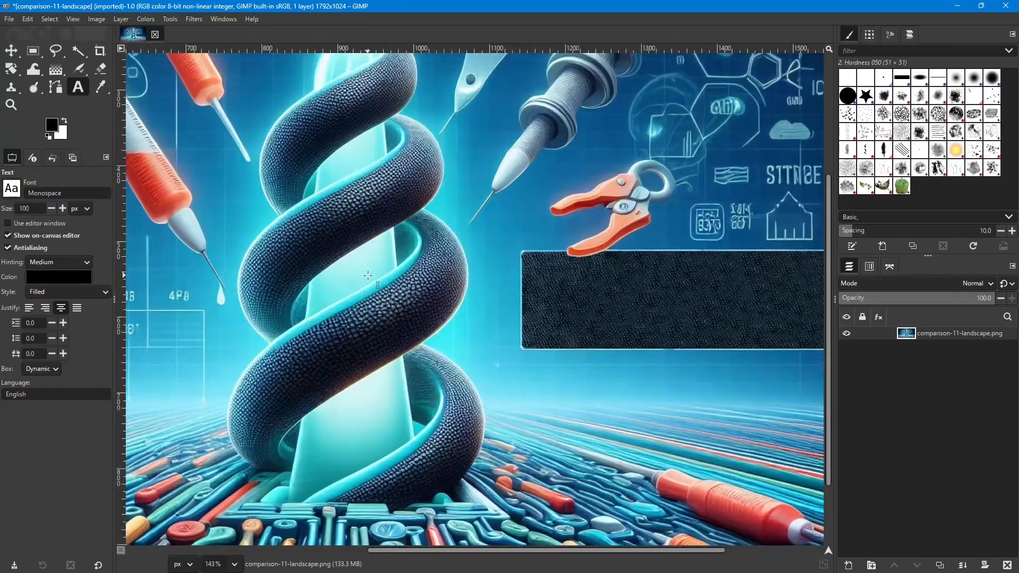
{"action": "left_click_drag", "start_coordinate": [537, 547], "coordinate": [577, 539]}
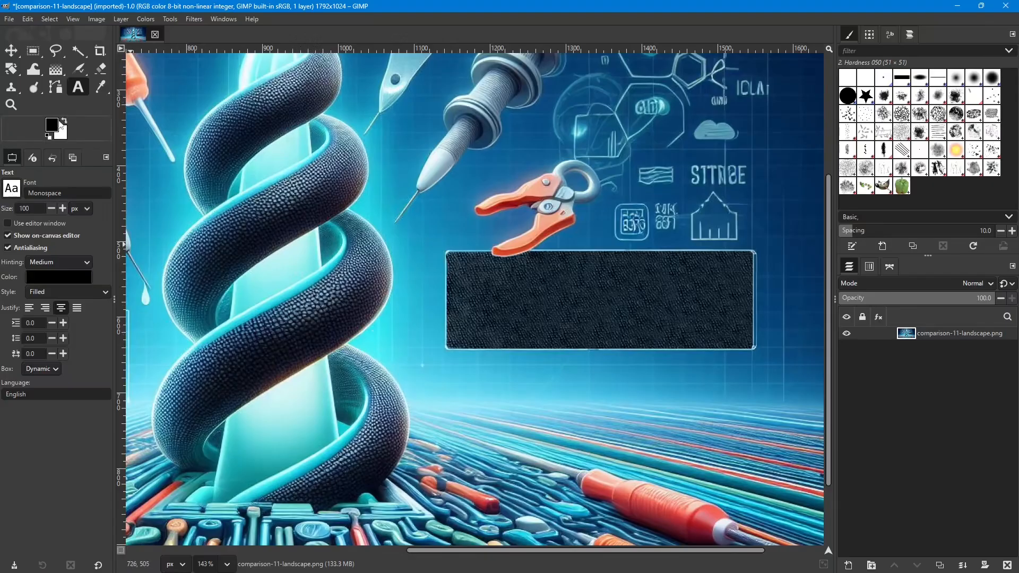
{"action": "left_click", "coordinate": [64, 121]}
{"action": "left_click", "coordinate": [50, 126]}
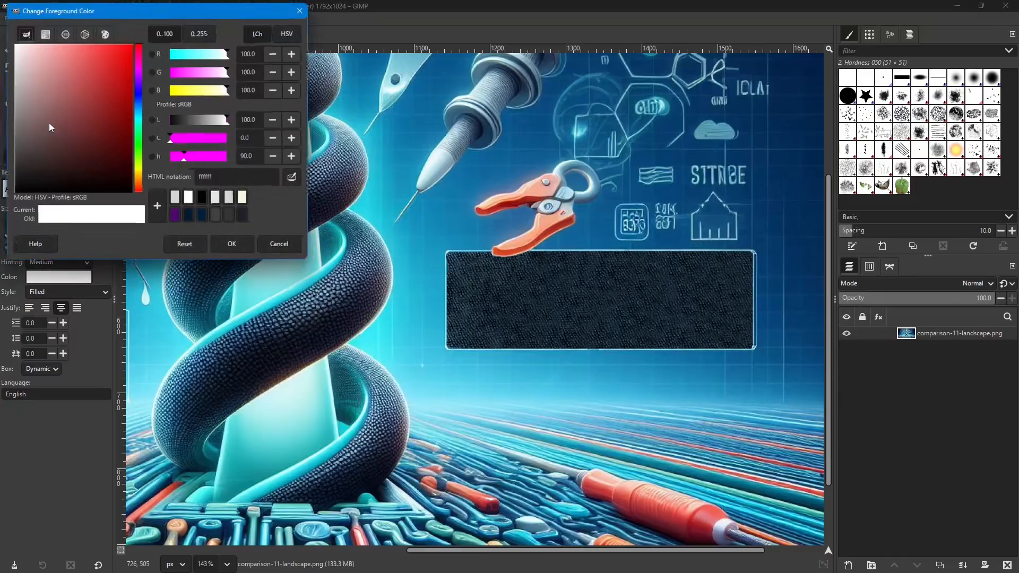
{"action": "left_click_drag", "start_coordinate": [104, 12], "coordinate": [724, 212]}
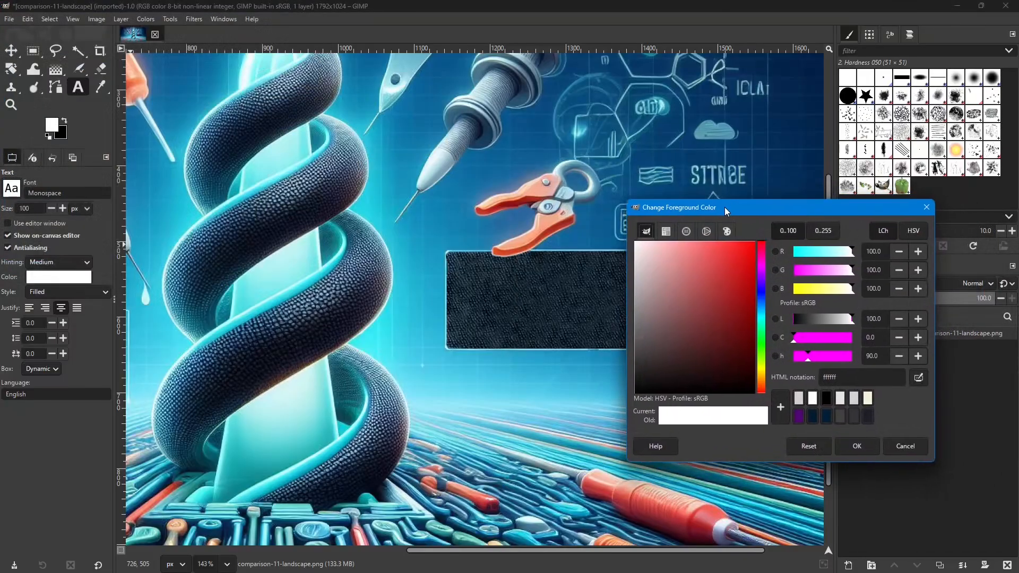
{"action": "left_click", "coordinate": [917, 380]}
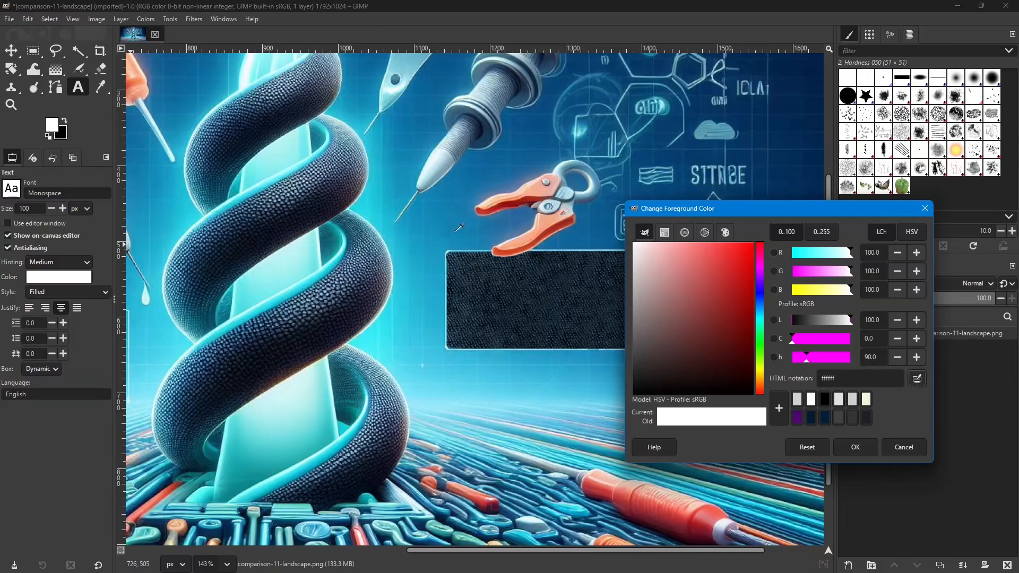
{"action": "left_click", "coordinate": [267, 306]}
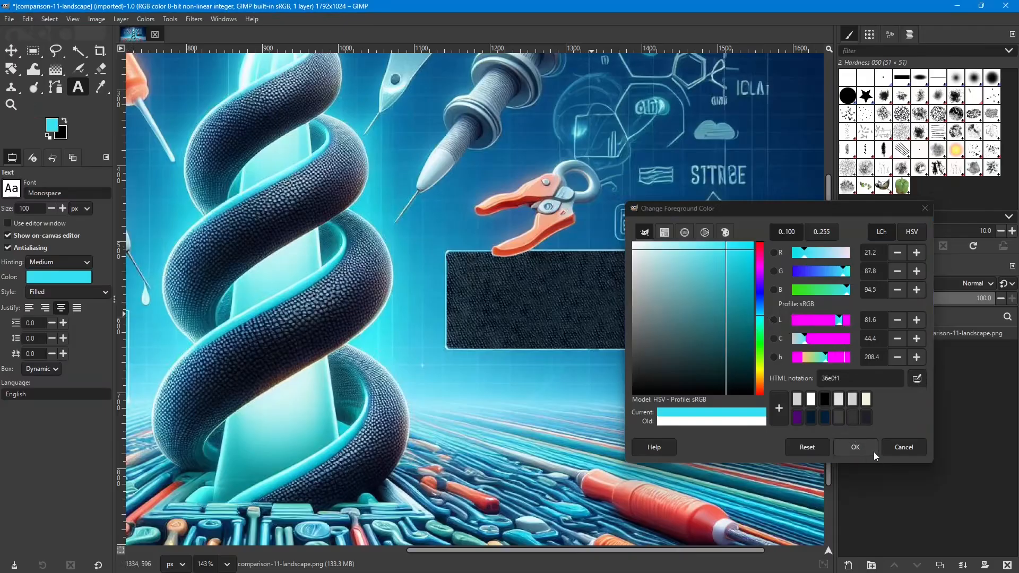
{"action": "left_click", "coordinate": [852, 444]}
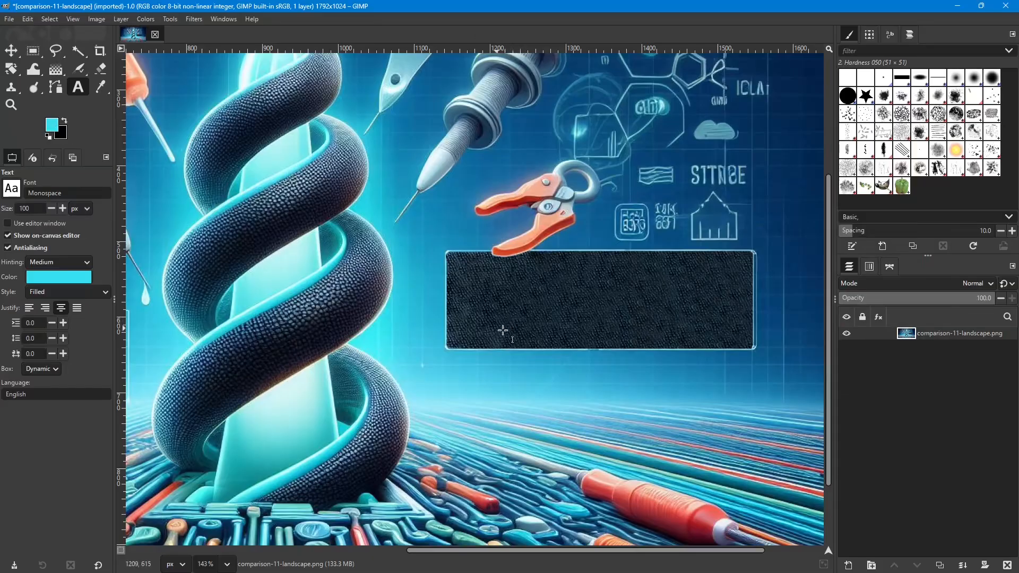
- Set the text font to Permanent Marker Regular and reduce the font size to 19 px
{"action": "left_click", "coordinate": [22, 193]}
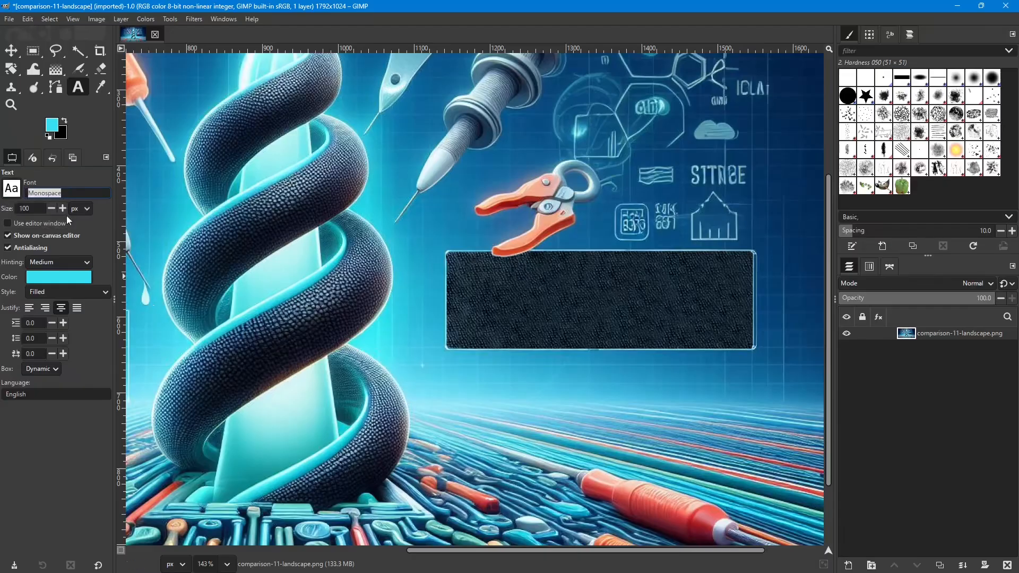
{"action": "key", "text": "BackSpace"}
{"action": "type", "text": "Permanent"}
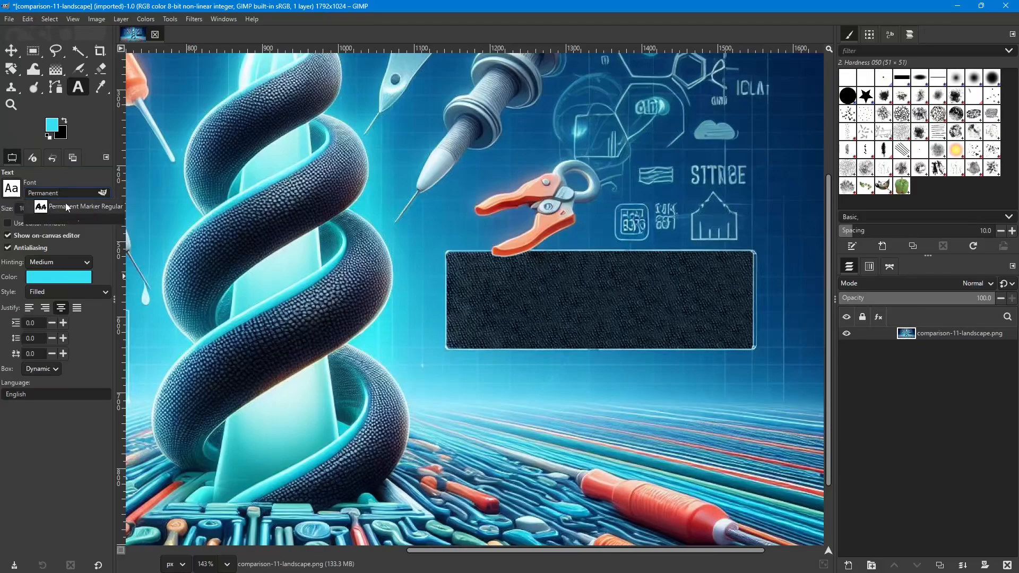
{"action": "left_click", "coordinate": [50, 207]}
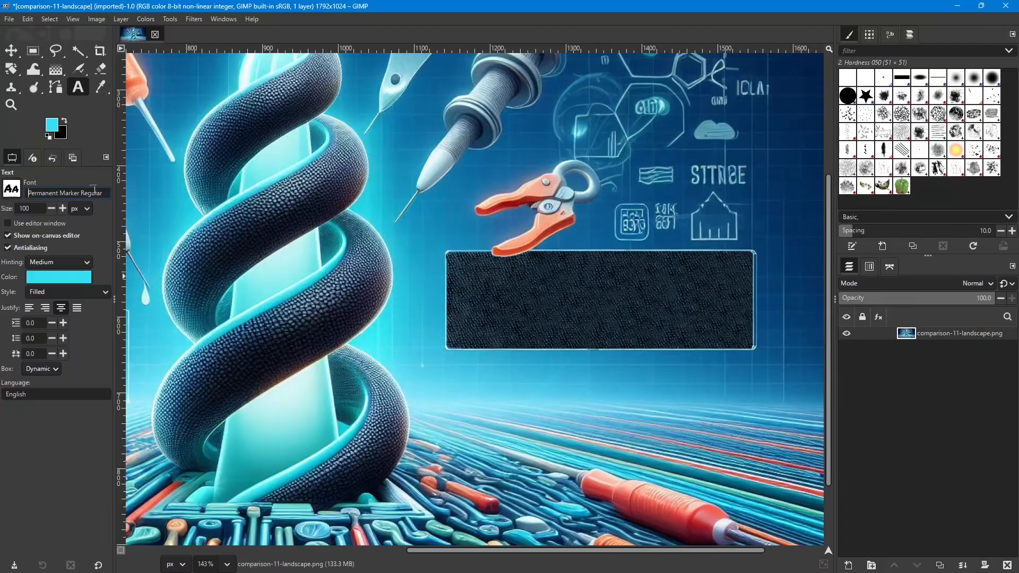
{"action": "left_click", "coordinate": [51, 209]}
{"action": "left_click", "coordinate": [51, 208]}
{"action": "left_click", "coordinate": [51, 209]}
{"action": "left_click", "coordinate": [51, 209]}
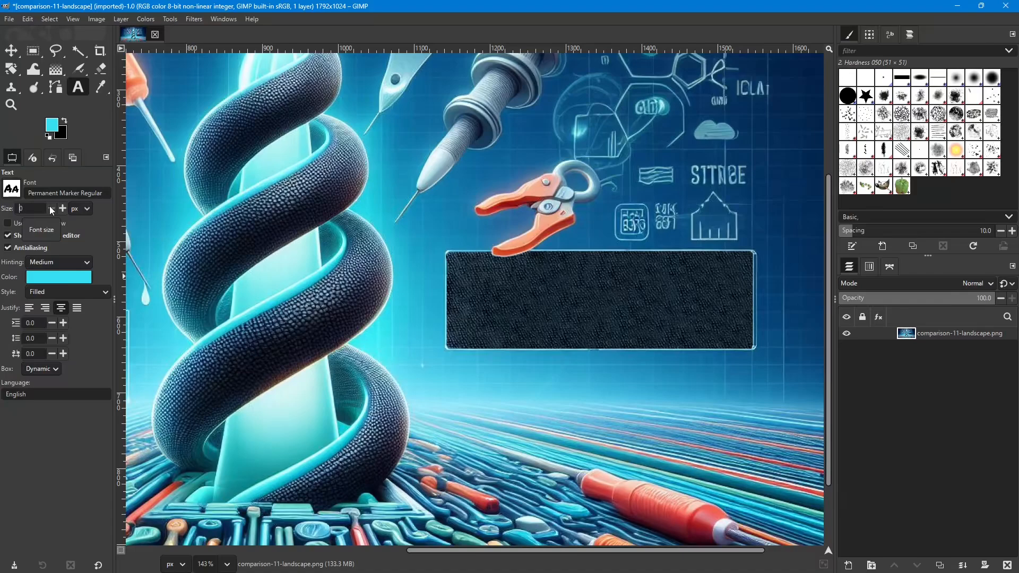
{"action": "left_click", "coordinate": [63, 209]}
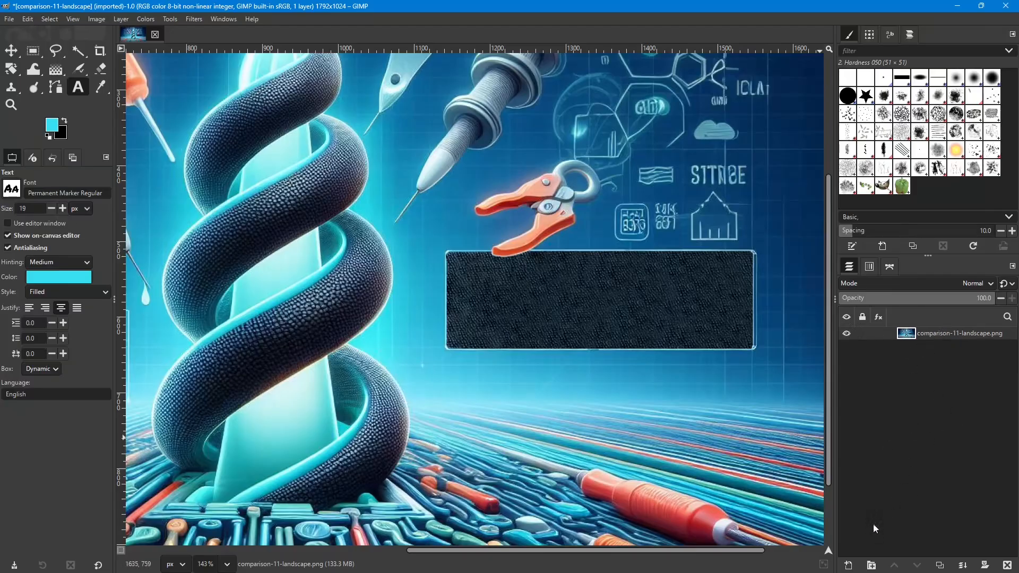
- Add a new layer filled with transparency at the full image size of 1792 × 1024 px
{"action": "left_click", "coordinate": [848, 565]}
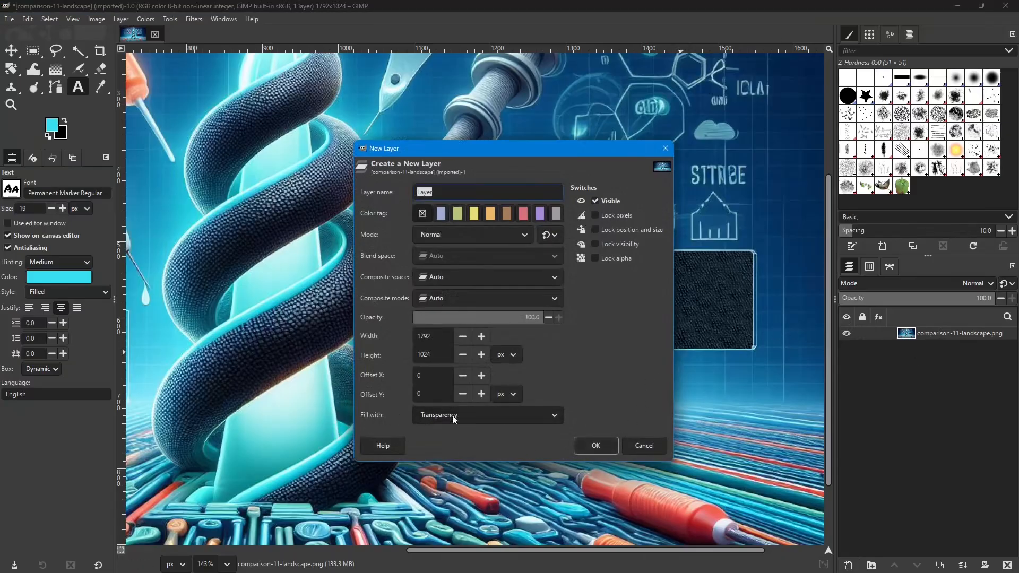
{"action": "left_click", "coordinate": [550, 412]}
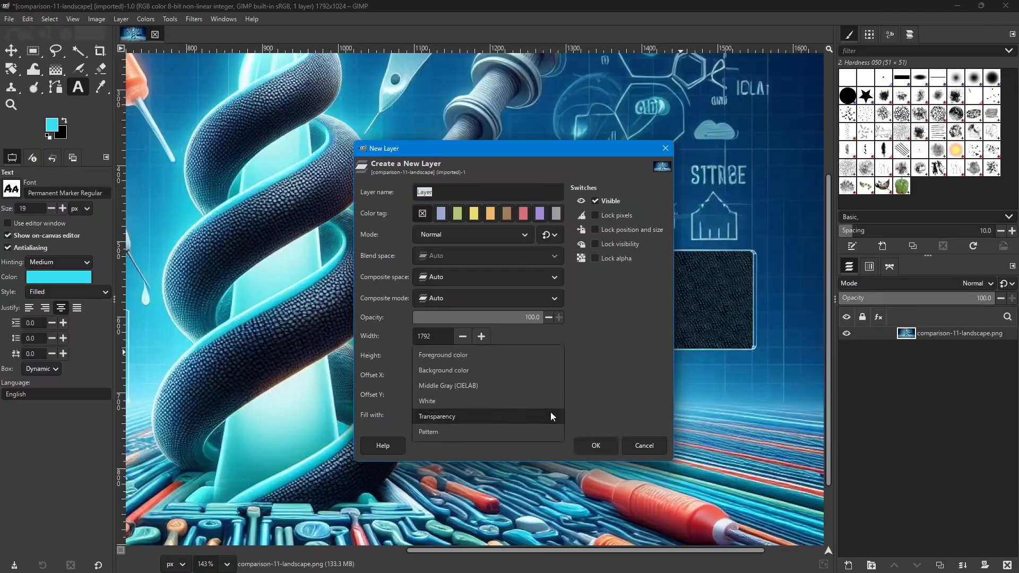
{"action": "left_click", "coordinate": [434, 416]}
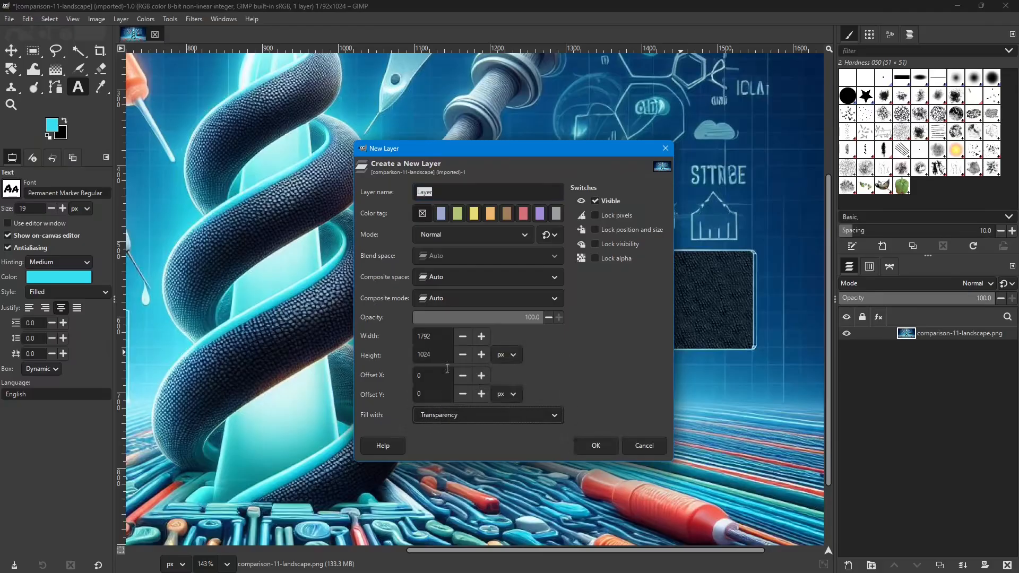
{"action": "left_click", "coordinate": [596, 445]}
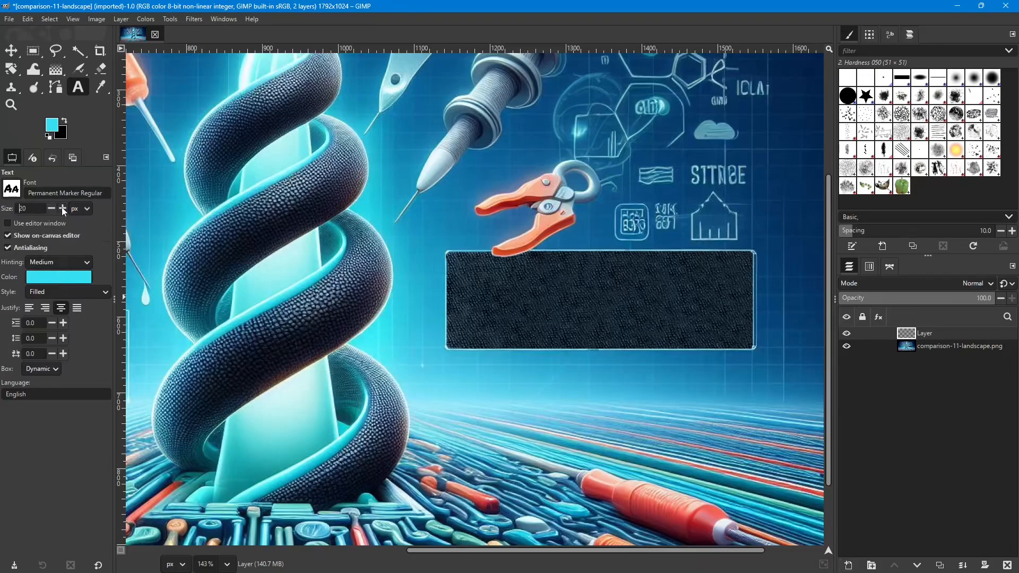
- Place the text "Way Out Works" at 20 px on the dark woven panel, starting near its left side
{"action": "left_click", "coordinate": [472, 306]}
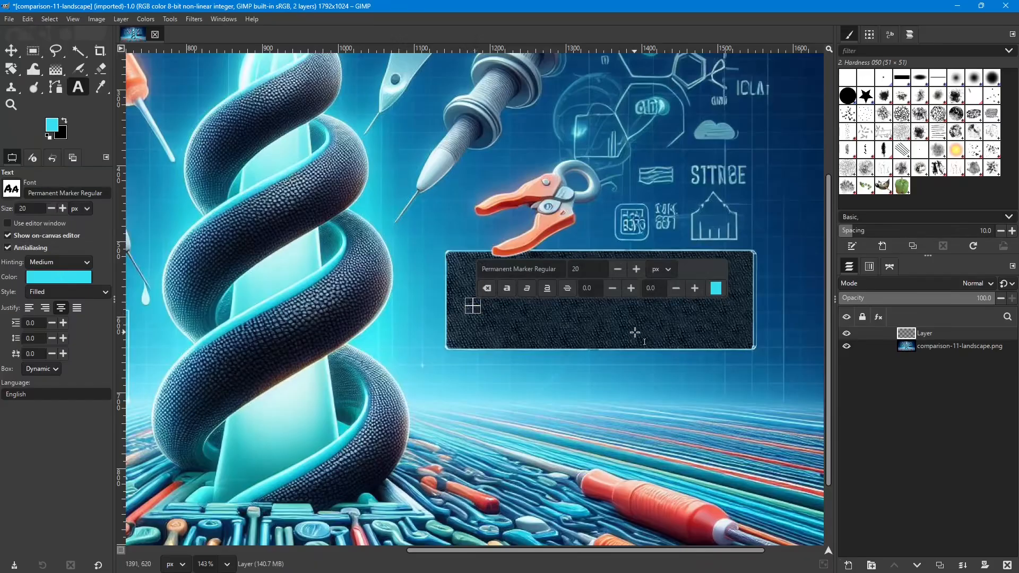
{"action": "type", "text": "Way"}
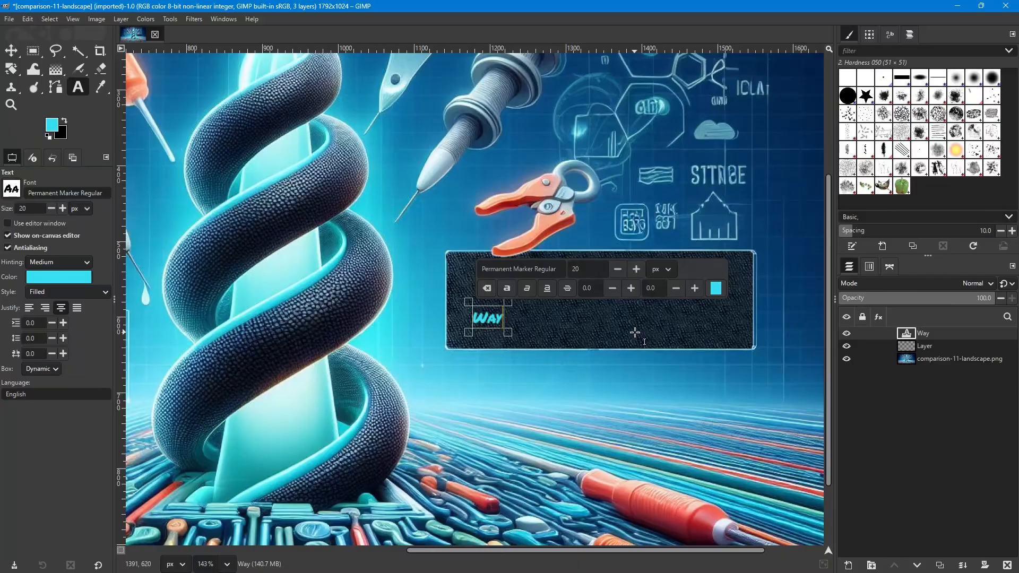
{"action": "type", "text": " Out Works"}
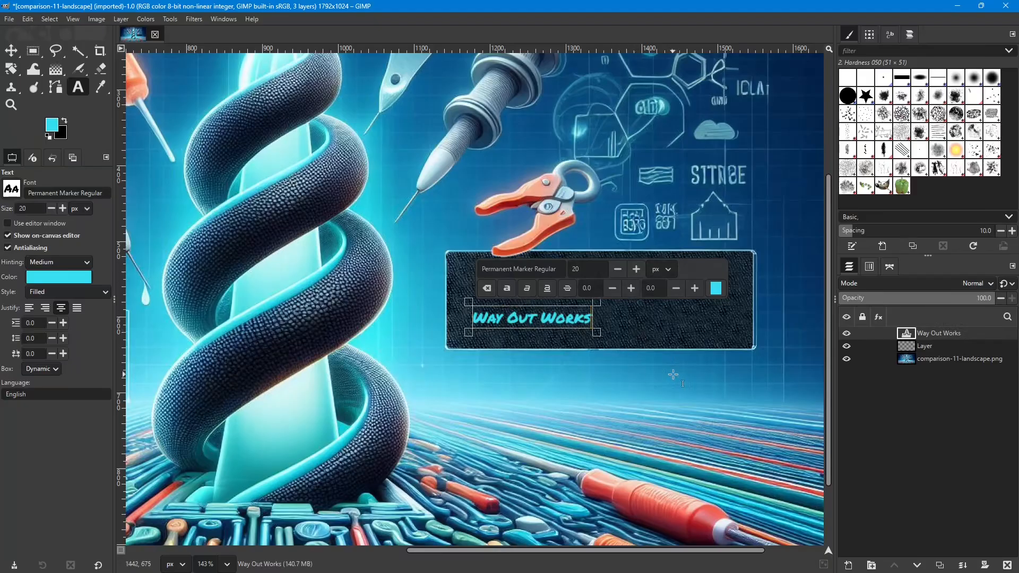
- Enlarge the whole "Way Out Works" text to a font size of 42 px
{"action": "key", "text": "ctrl+a"}
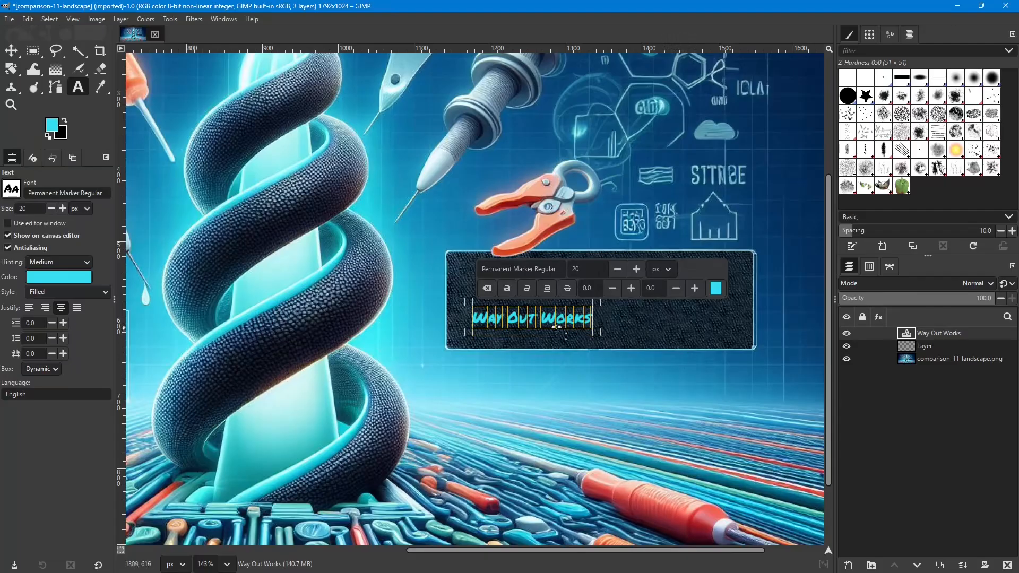
{"action": "left_click", "coordinate": [636, 269]}
{"action": "left_click", "coordinate": [637, 269]}
{"action": "left_click", "coordinate": [637, 269]}
{"action": "left_click", "coordinate": [636, 270]}
{"action": "left_click", "coordinate": [636, 269]}
{"action": "left_click", "coordinate": [637, 270]}
{"action": "left_click", "coordinate": [637, 269]}
{"action": "left_click", "coordinate": [636, 269]}
{"action": "left_click", "coordinate": [637, 270]}
{"action": "left_click", "coordinate": [636, 269]}
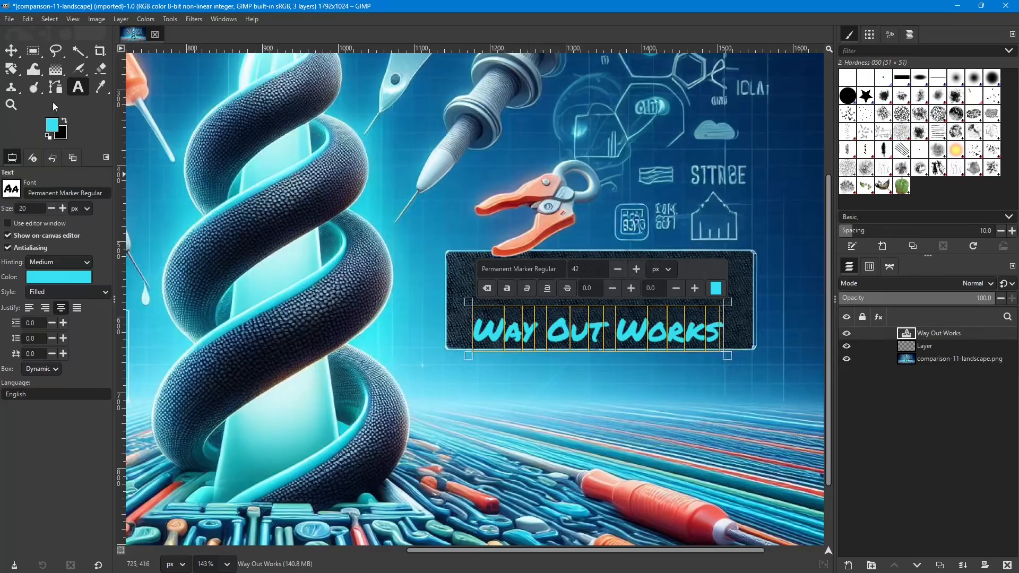
- Move the "Way Out Works" text to the centre of the panel and check its placement in the whole image
{"action": "left_click", "coordinate": [10, 52]}
{"action": "left_click_drag", "start_coordinate": [566, 334], "coordinate": [583, 315]}
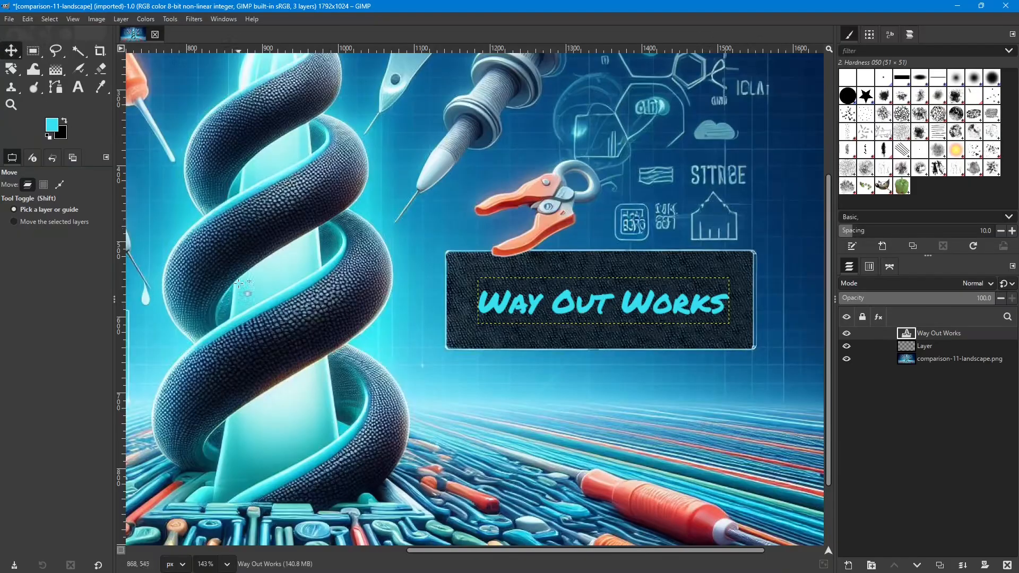
{"action": "scroll", "coordinate": [526, 336], "scroll_direction": "down", "scroll_amount": 1, "text": "ctrl"}
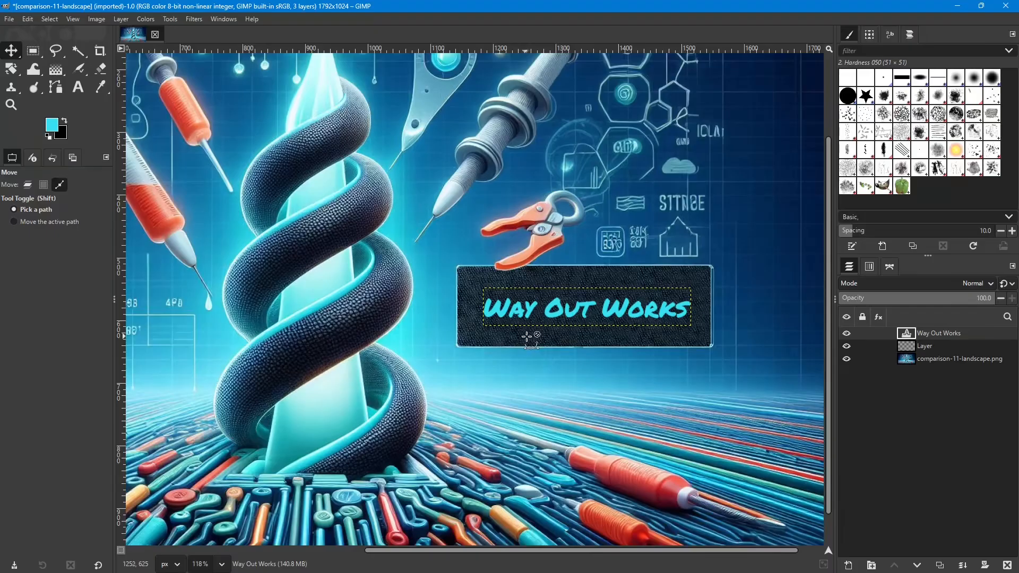
{"action": "scroll", "coordinate": [525, 336], "scroll_direction": "down", "scroll_amount": 1, "text": "ctrl"}
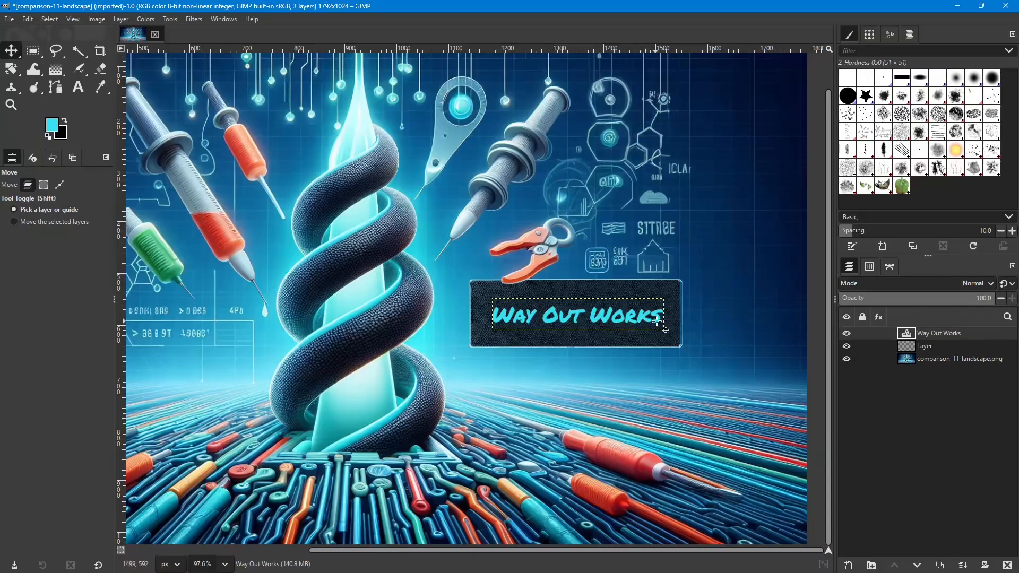
{"action": "scroll", "coordinate": [657, 319], "scroll_direction": "up", "scroll_amount": 5}
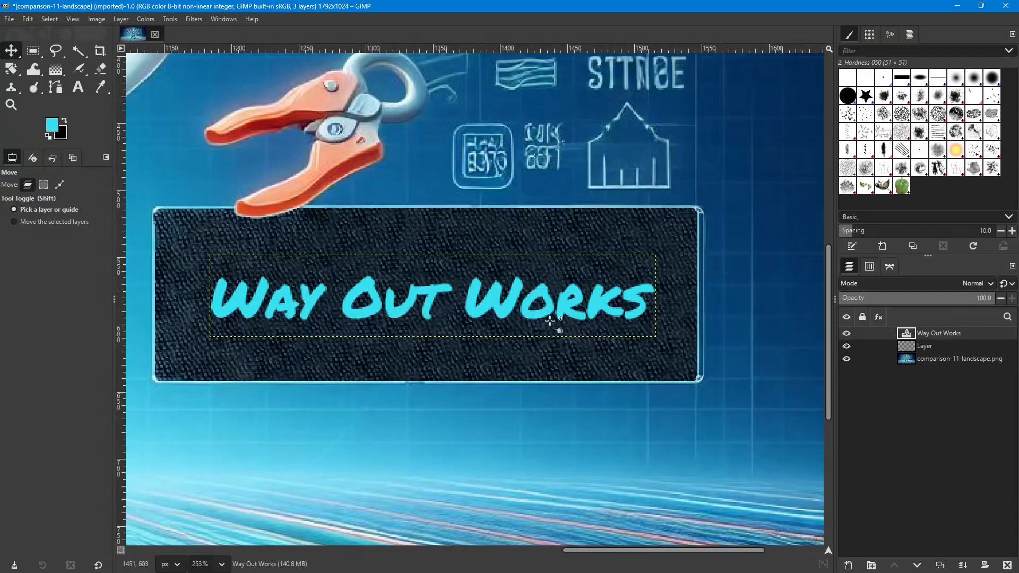
- Start a Drop Shadow filter on the "Way Out Works" text with opacity 1.000 and blur radius 0.00
{"action": "left_click", "coordinate": [194, 19]}
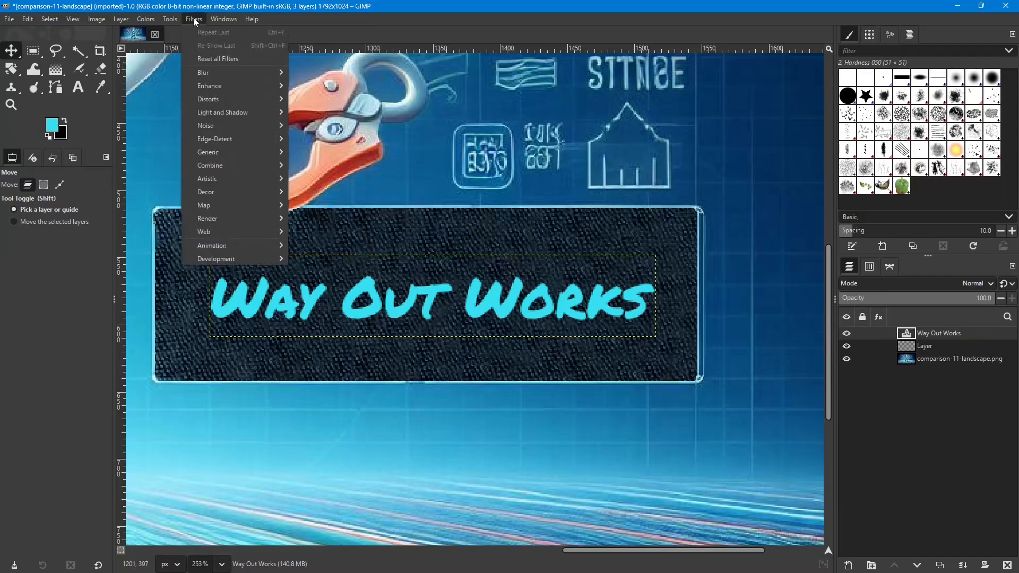
{"action": "mouse_move", "coordinate": [214, 113]}
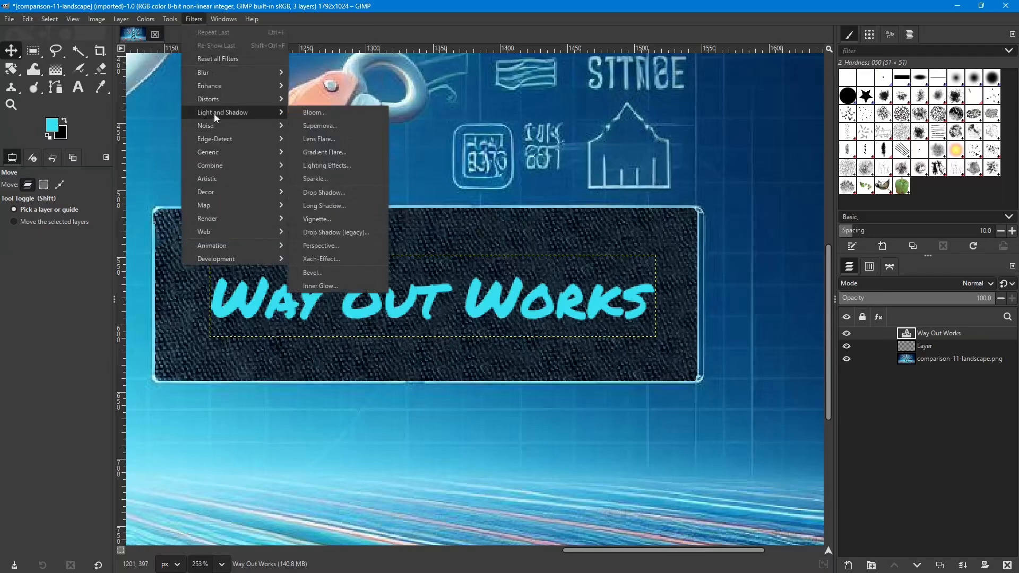
{"action": "left_click", "coordinate": [320, 192]}
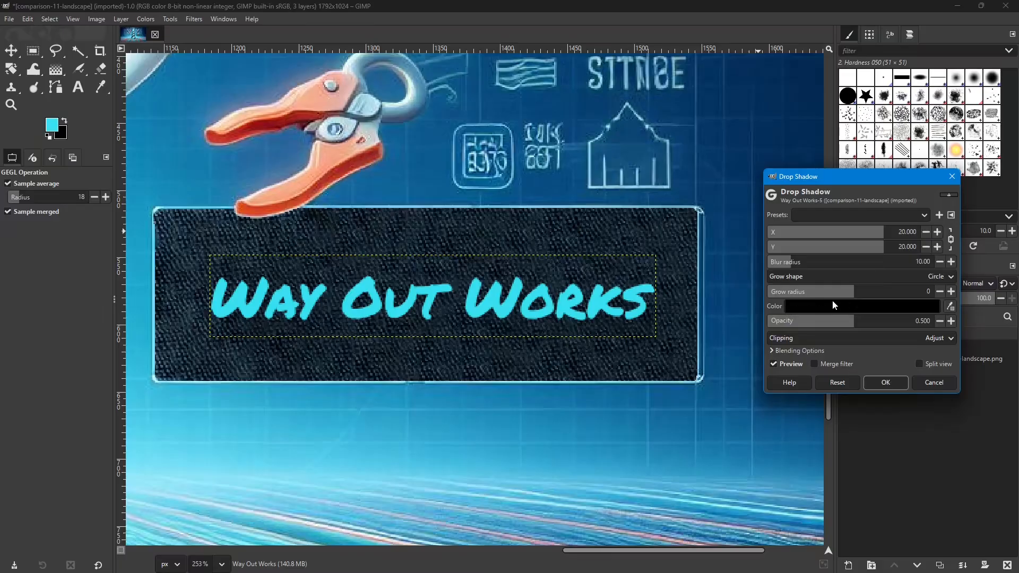
{"action": "left_click_drag", "start_coordinate": [847, 326], "coordinate": [971, 327]}
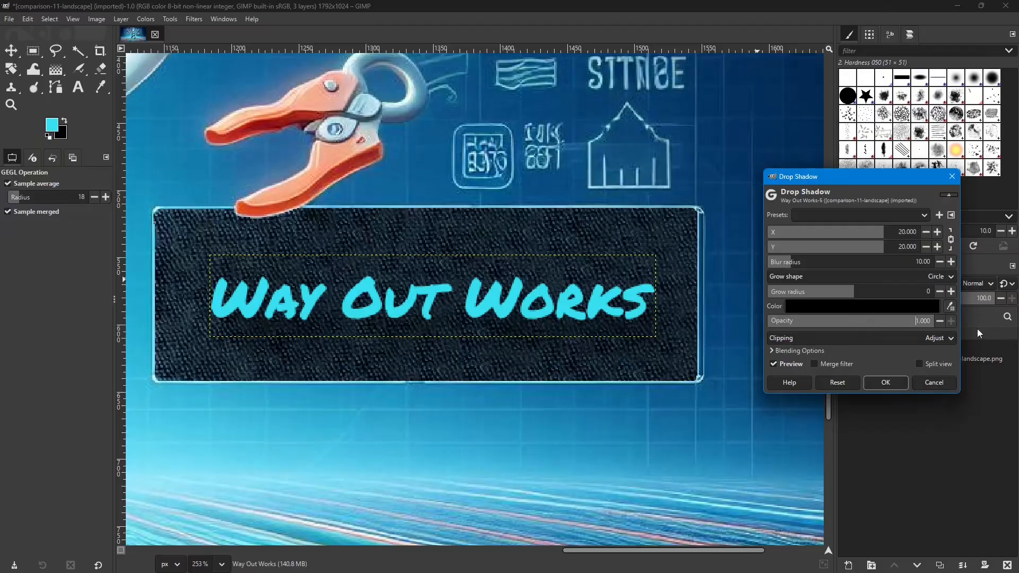
{"action": "left_click", "coordinate": [939, 262]}
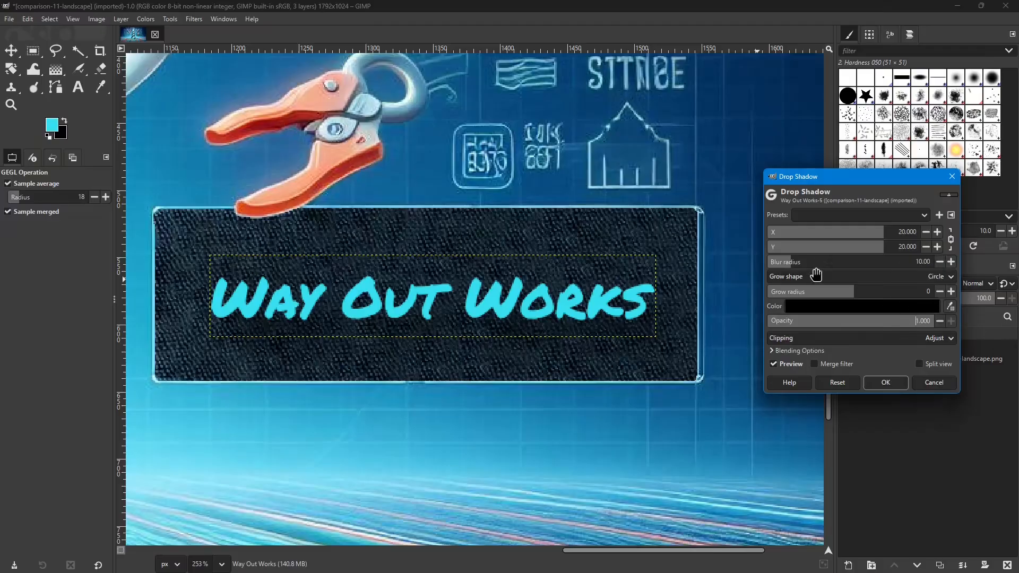
{"action": "left_click", "coordinate": [939, 262]}
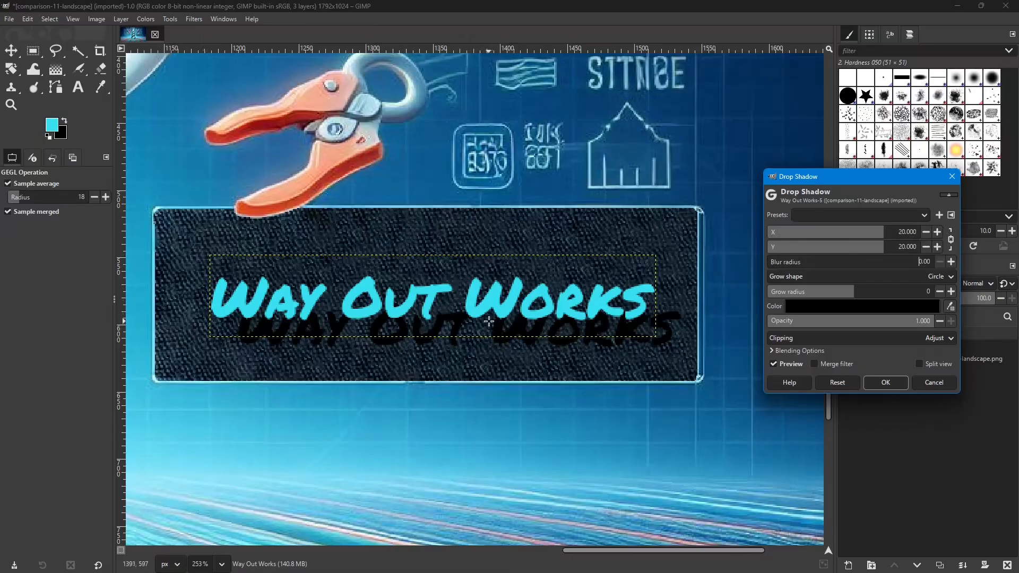
- Reduce the drop shadow's linked X and Y offsets to 2.000 each
{"action": "left_click", "coordinate": [926, 247]}
{"action": "left_click", "coordinate": [925, 246]}
{"action": "left_click", "coordinate": [924, 247]}
{"action": "left_click", "coordinate": [925, 247]}
{"action": "left_click", "coordinate": [924, 247]}
{"action": "left_click", "coordinate": [925, 247]}
{"action": "left_click", "coordinate": [924, 247]}
{"action": "left_click", "coordinate": [924, 246]}
{"action": "left_click", "coordinate": [925, 246]}
{"action": "left_click", "coordinate": [924, 247]}
{"action": "left_click", "coordinate": [925, 247]}
{"action": "left_click", "coordinate": [925, 246]}
{"action": "left_click", "coordinate": [924, 246]}
{"action": "left_click", "coordinate": [924, 247]}
{"action": "left_click", "coordinate": [925, 247]}
{"action": "left_click", "coordinate": [924, 247]}
{"action": "left_click", "coordinate": [925, 247]}
{"action": "left_click", "coordinate": [924, 246]}
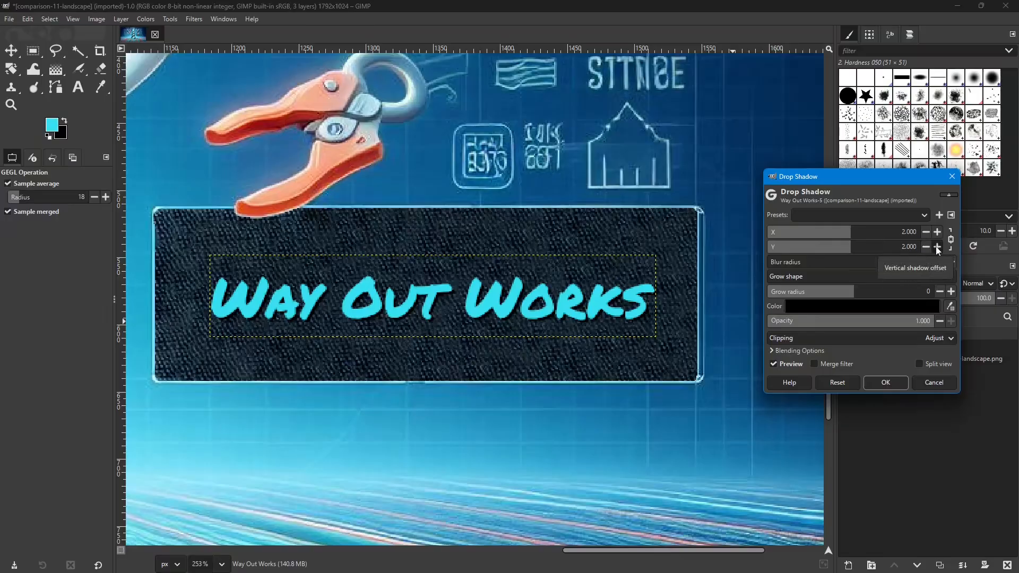
- Set the drop shadow's linked X and Y offsets to 3.000 each and apply the filter to the "Way Out Works" text
{"action": "left_click", "coordinate": [937, 248]}
{"action": "left_click", "coordinate": [938, 248]}
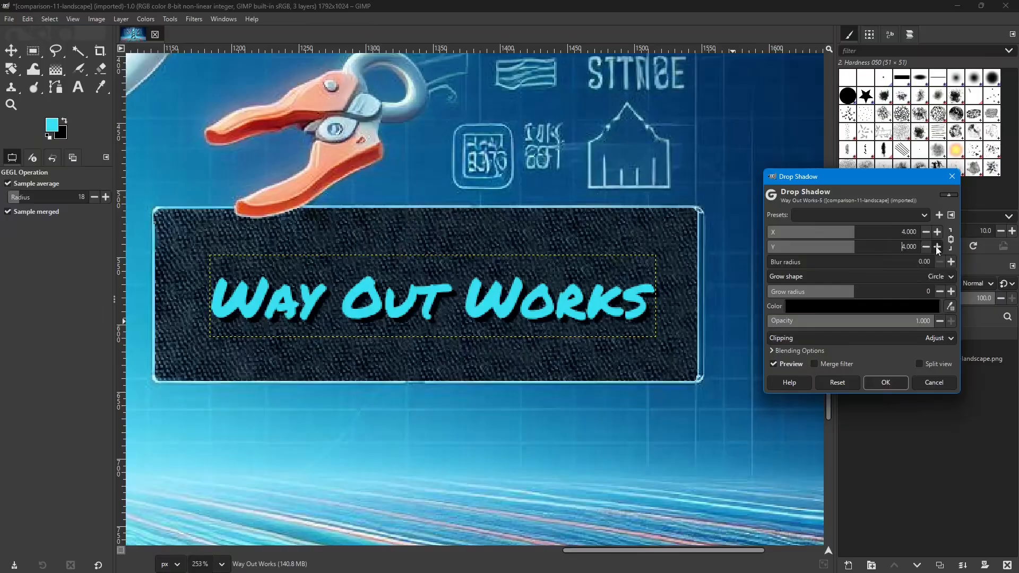
{"action": "left_click", "coordinate": [925, 246]}
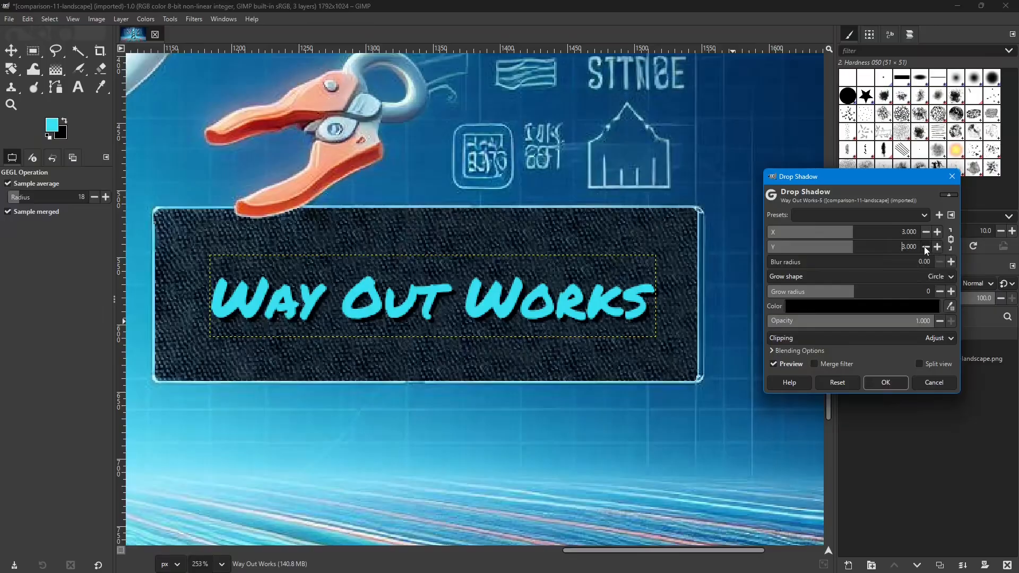
{"action": "left_click", "coordinate": [883, 383]}
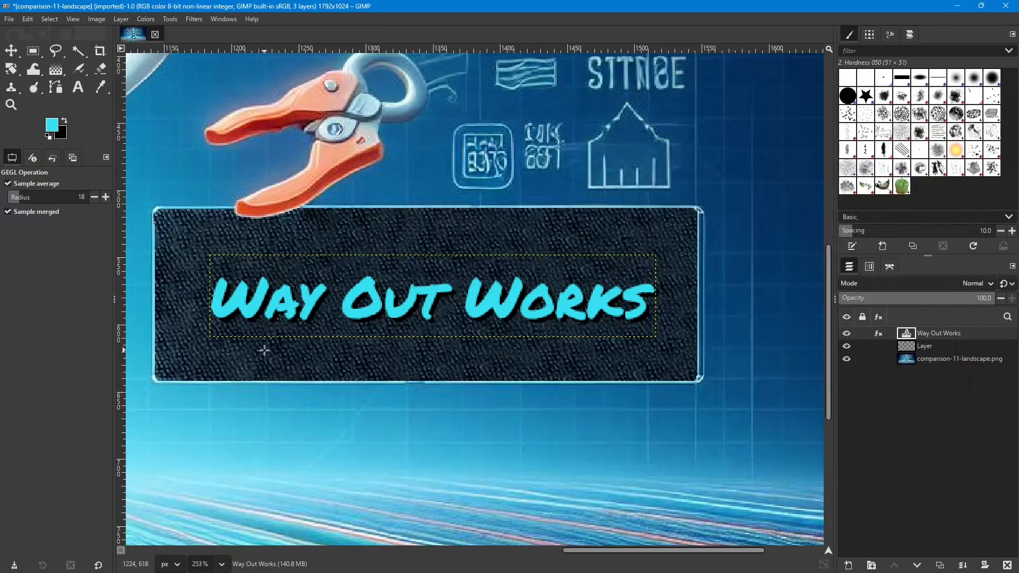
- Select the comparison-11-landscape.png layer and examine the shadowed lettering on its panel, both up close and within the whole image
{"action": "left_click", "coordinate": [947, 359]}
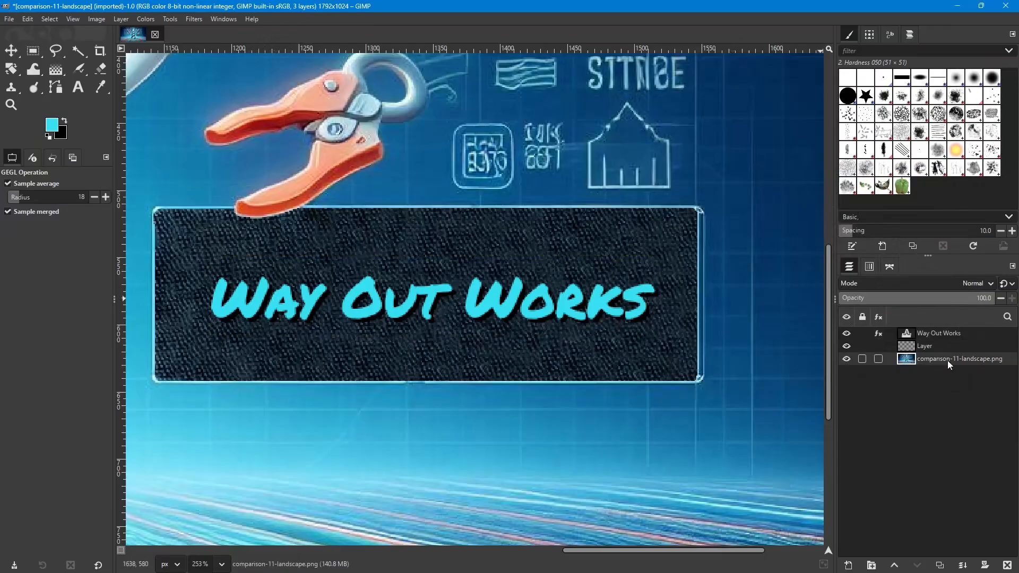
{"action": "scroll", "coordinate": [606, 365], "scroll_direction": "down", "scroll_amount": 5}
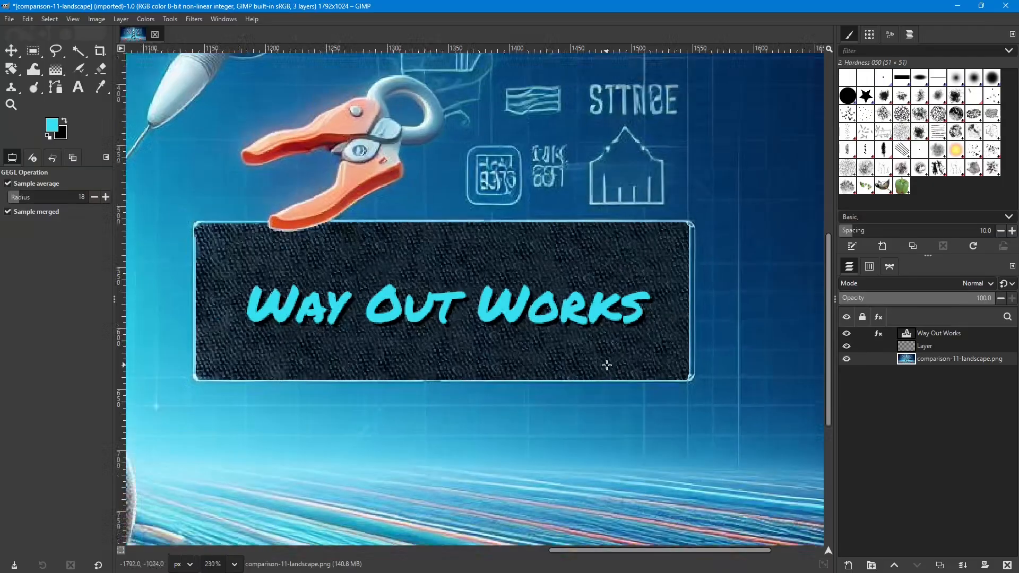
{"action": "scroll", "coordinate": [606, 365], "scroll_direction": "down", "scroll_amount": 3}
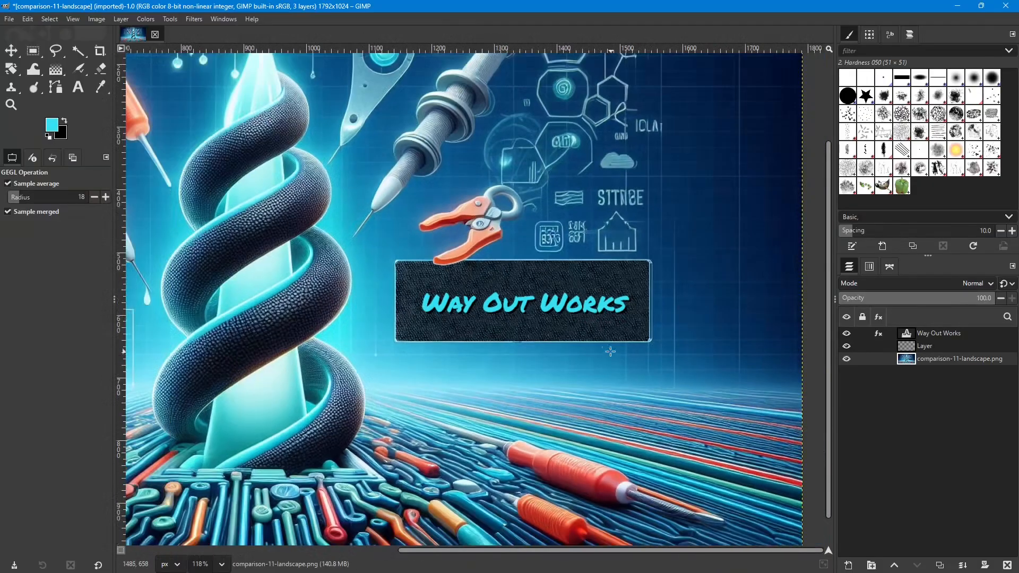
{"action": "scroll", "coordinate": [600, 357], "scroll_direction": "up", "scroll_amount": 2}
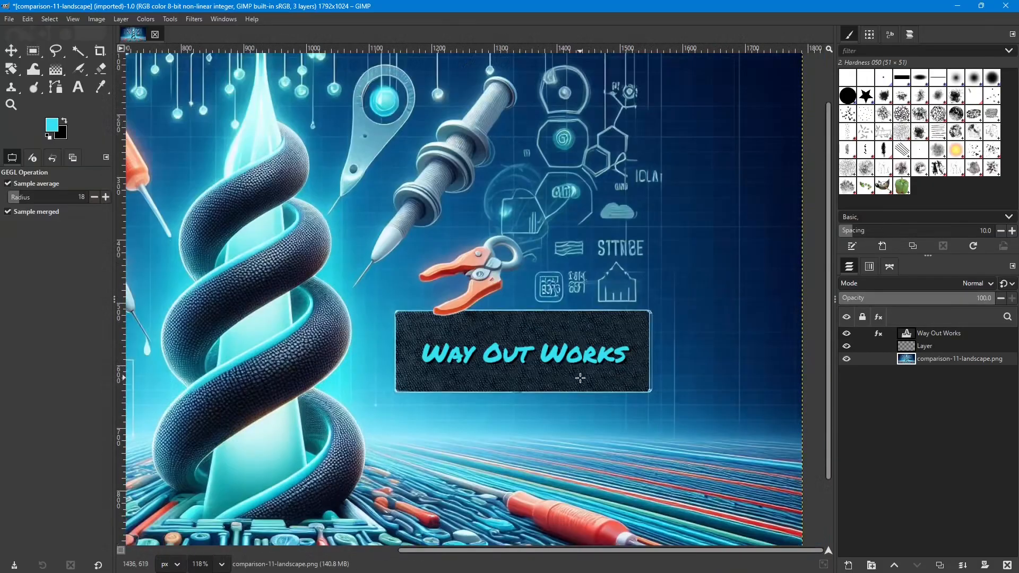
{"action": "scroll", "coordinate": [520, 369], "scroll_direction": "up", "scroll_amount": 2}
{"action": "scroll", "coordinate": [519, 366], "scroll_direction": "up", "scroll_amount": 5}
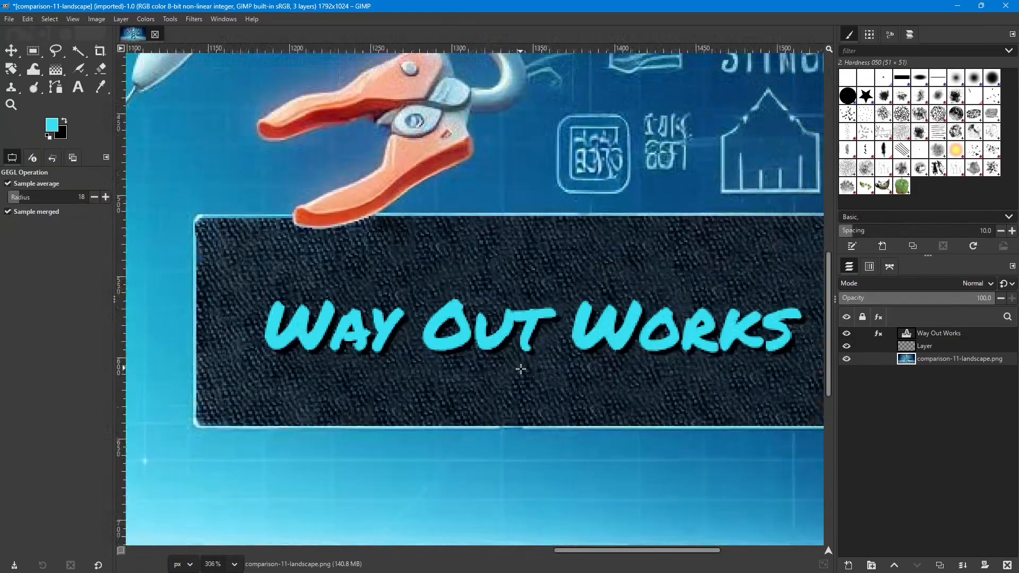
{"action": "scroll", "coordinate": [451, 355], "scroll_direction": "down", "scroll_amount": 3}
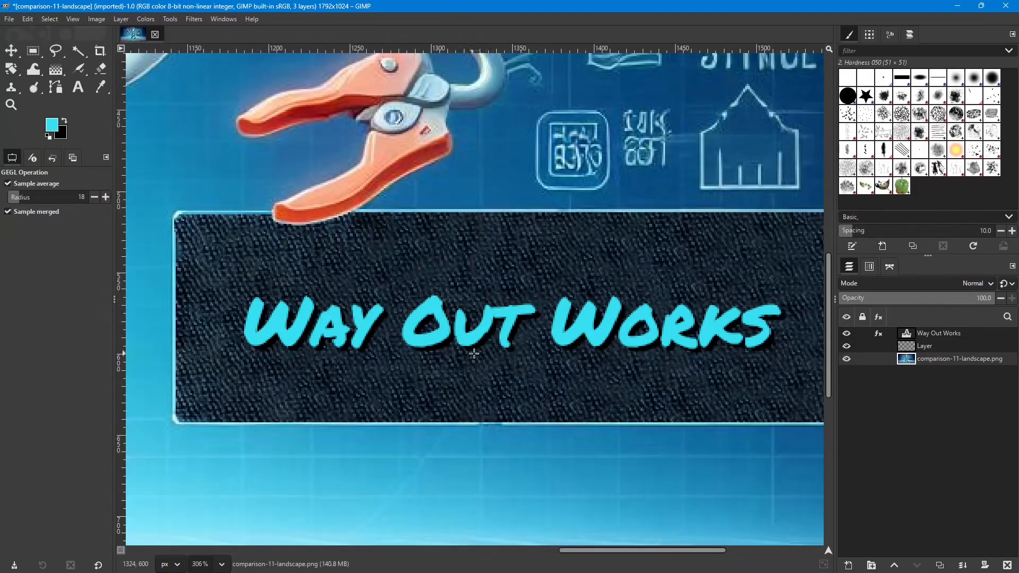
{"action": "scroll", "coordinate": [506, 356], "scroll_direction": "down", "scroll_amount": 3}
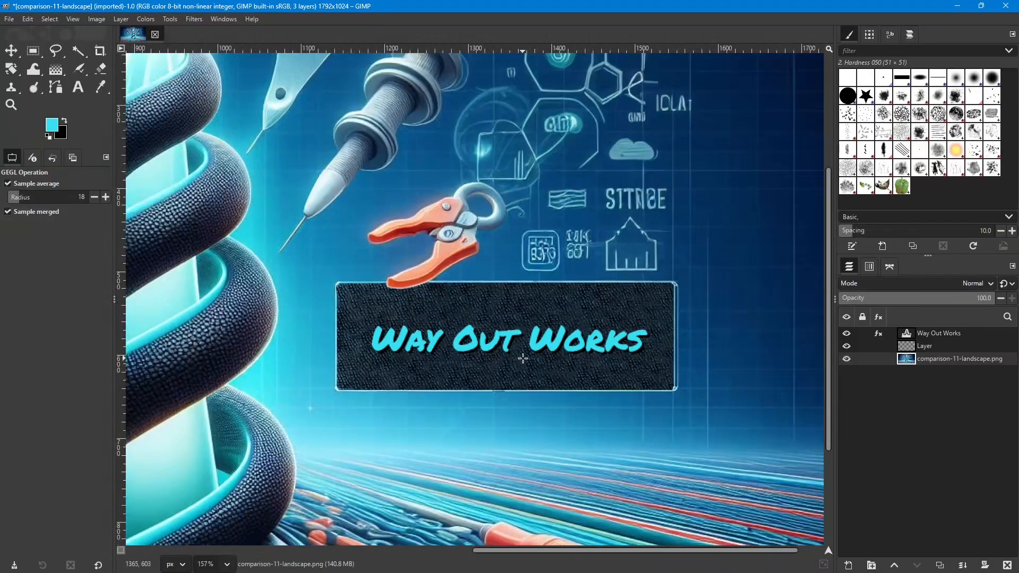
{"action": "scroll", "coordinate": [523, 359], "scroll_direction": "down", "scroll_amount": 1}
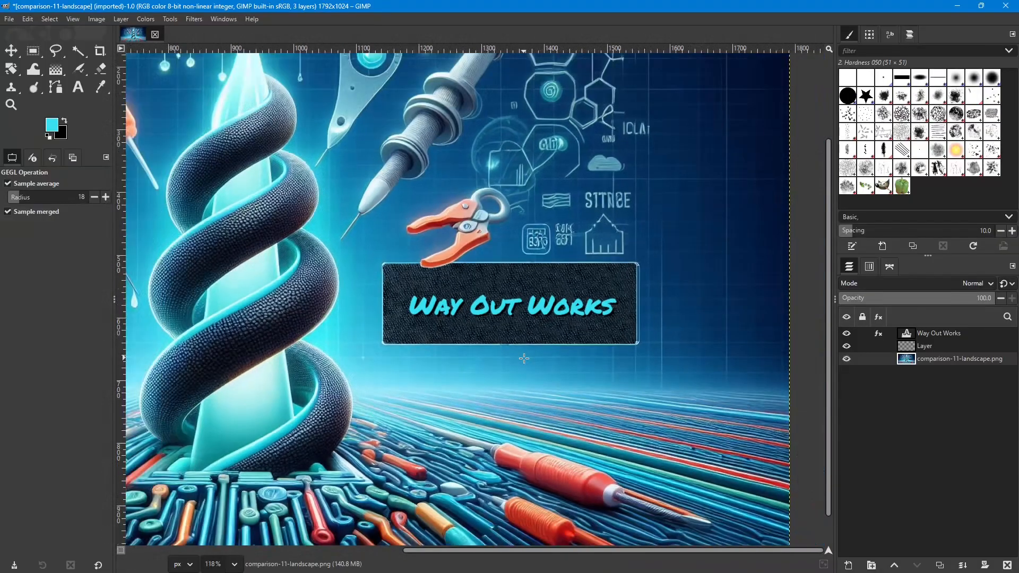
{"action": "scroll", "coordinate": [524, 359], "scroll_direction": "up", "scroll_amount": 1}
{"action": "scroll", "coordinate": [524, 359], "scroll_direction": "down", "scroll_amount": 1}
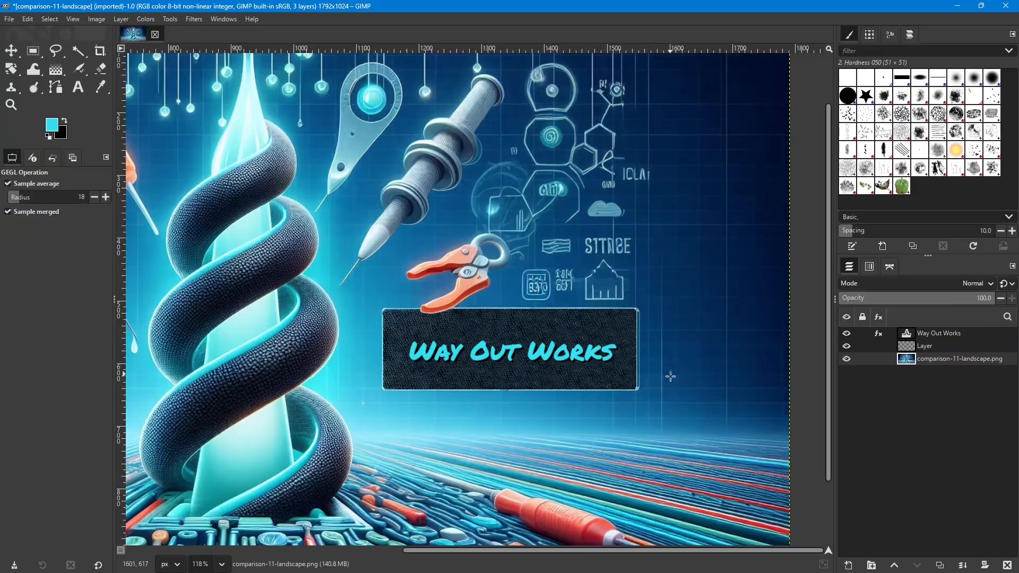
{"action": "scroll", "coordinate": [255, 396], "scroll_direction": "down", "scroll_amount": 1}
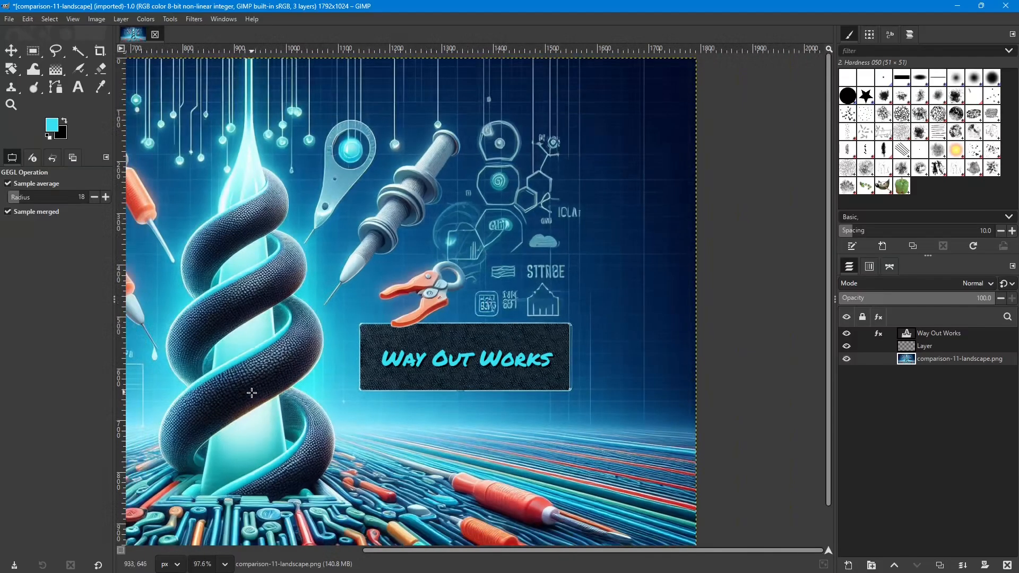
{"action": "left_click_drag", "start_coordinate": [446, 551], "coordinate": [322, 551]}
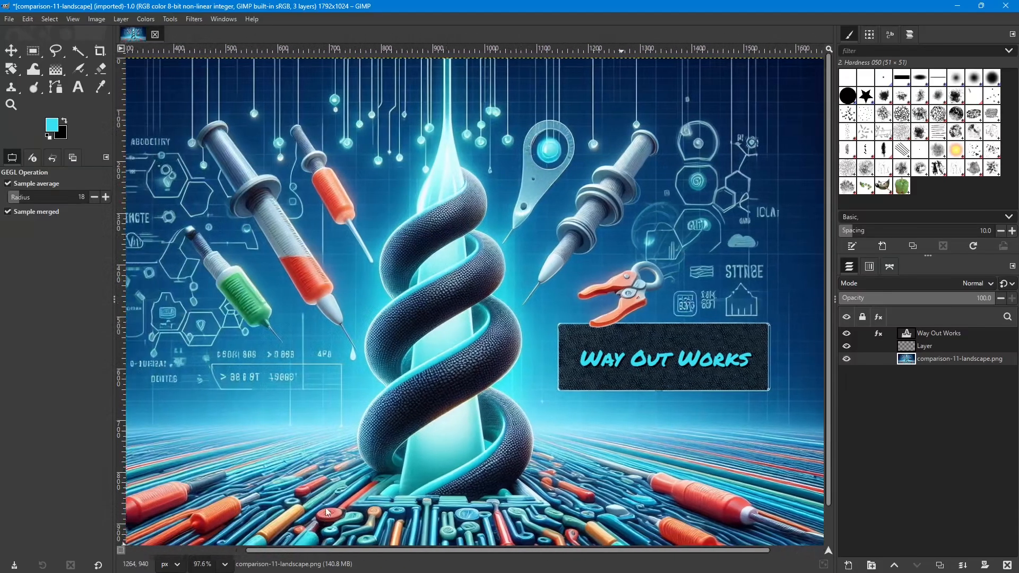
{"action": "scroll", "coordinate": [331, 428], "scroll_direction": "down", "scroll_amount": 1}
{"action": "scroll", "coordinate": [330, 428], "scroll_direction": "down", "scroll_amount": 1}
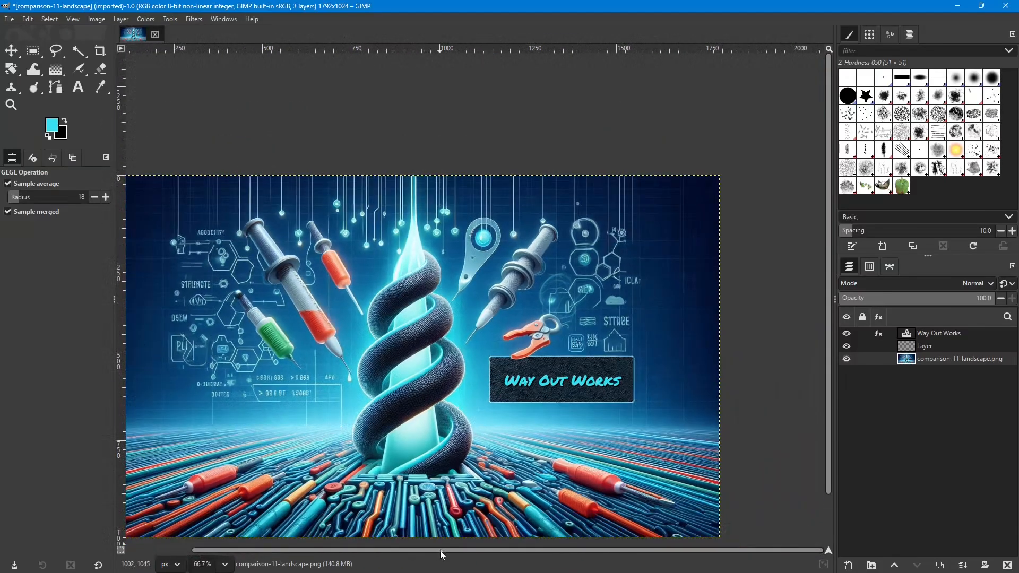
{"action": "left_click_drag", "start_coordinate": [444, 550], "coordinate": [369, 548]}
{"action": "scroll", "coordinate": [350, 425], "scroll_direction": "down", "scroll_amount": 2}
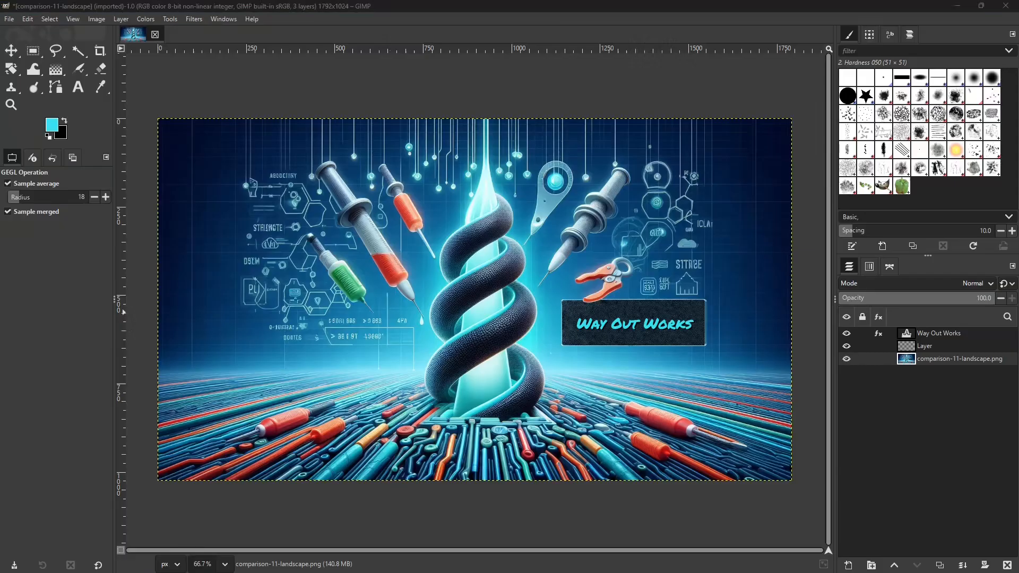
- Switch to the image viewer, compare the original comparison-11-landscape.png with the edited version, look through the comparison-10 images, and close the viewer
{"action": "left_click_drag", "start_coordinate": [159, 109], "coordinate": [192, 107]}
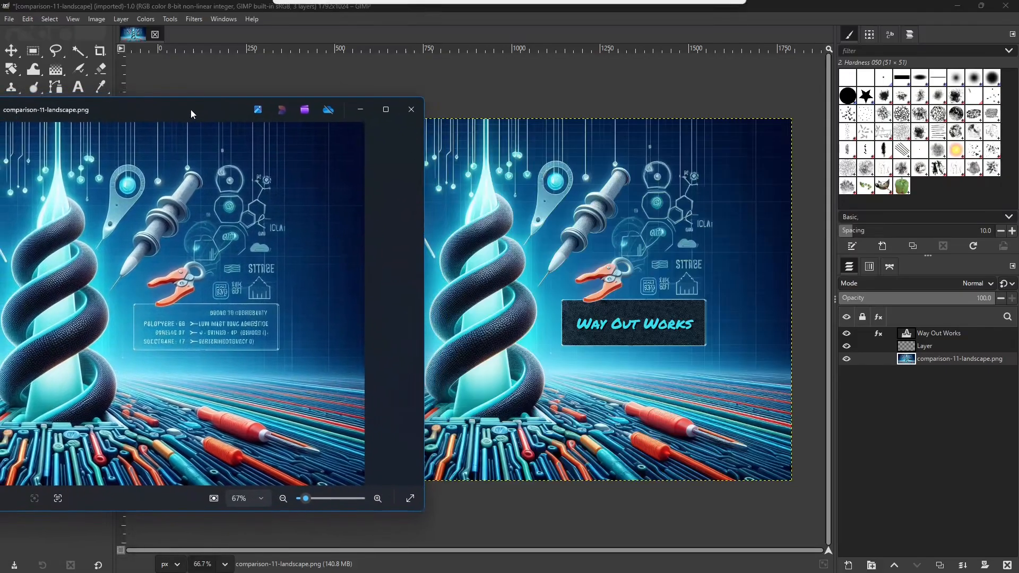
{"action": "key", "text": "Left"}
{"action": "key", "text": "Left"}
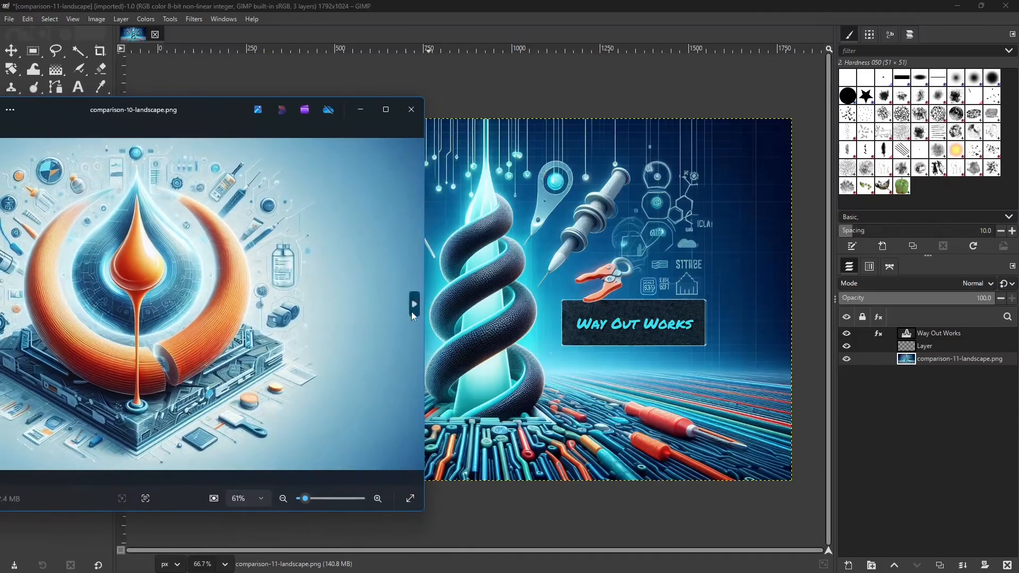
{"action": "left_click", "coordinate": [412, 310]}
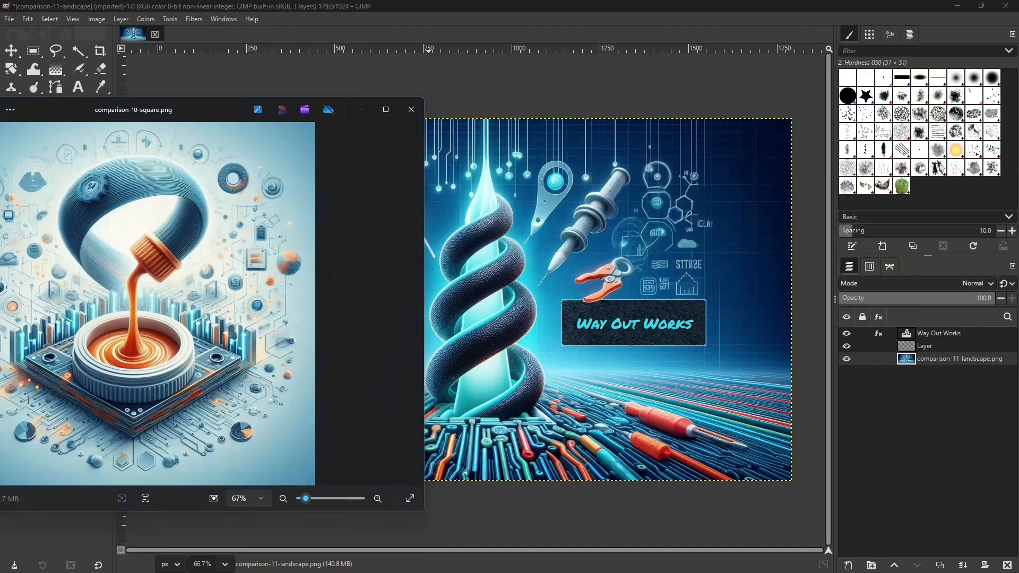
{"action": "left_click", "coordinate": [412, 110]}
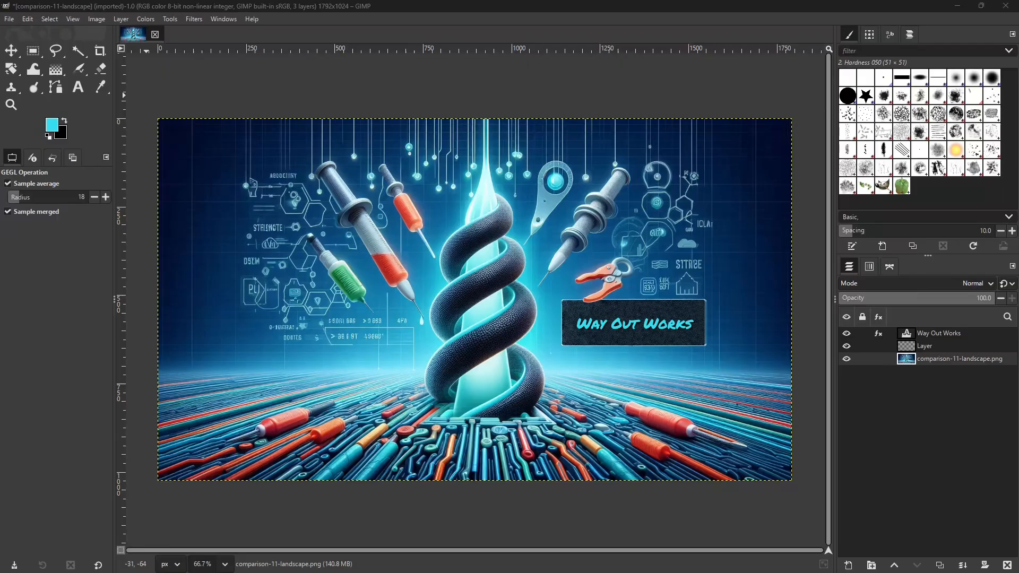
{"action": "left_click_drag", "start_coordinate": [0, 133], "coordinate": [207, 112]}
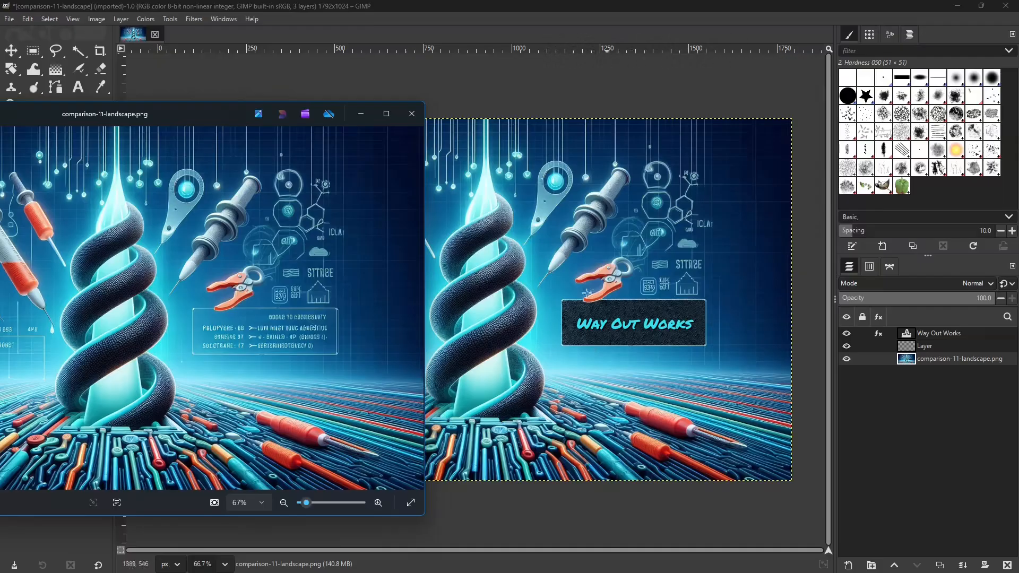
{"action": "left_click", "coordinate": [413, 112]}
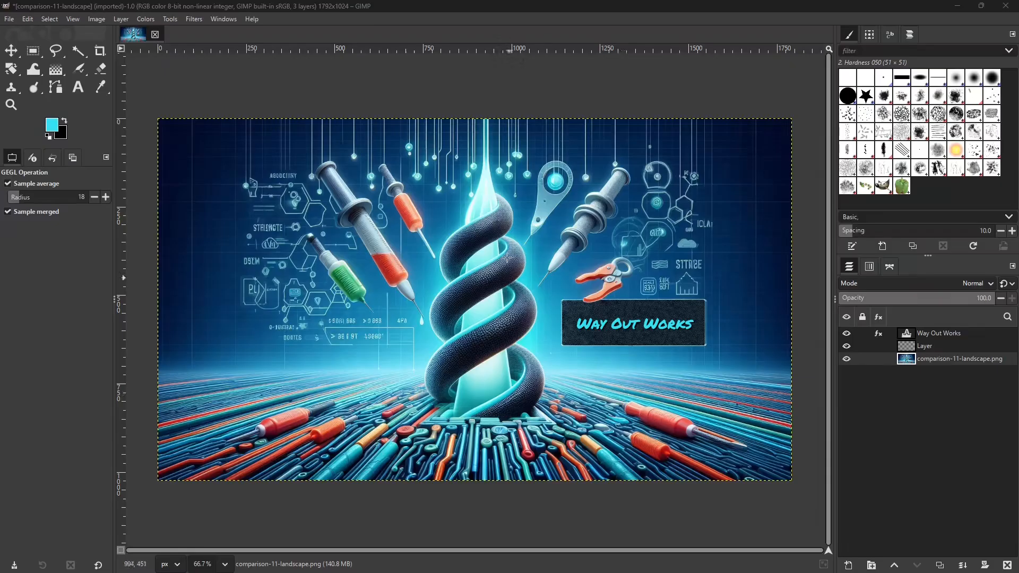
- Activate the Clone tool and show the other tools in its group
{"action": "left_click", "coordinate": [13, 92]}
{"action": "mouse_move", "coordinate": [16, 89]}
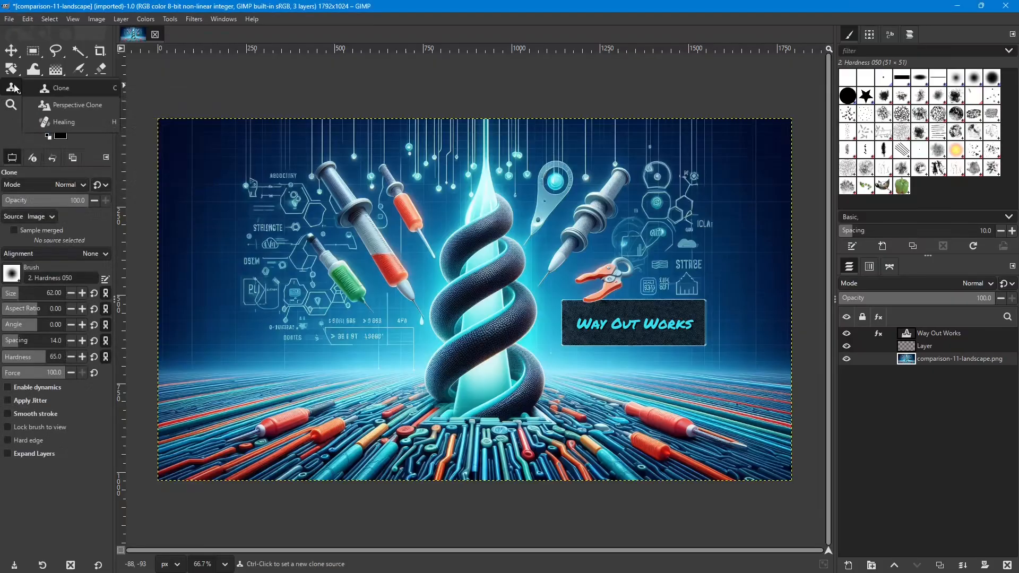